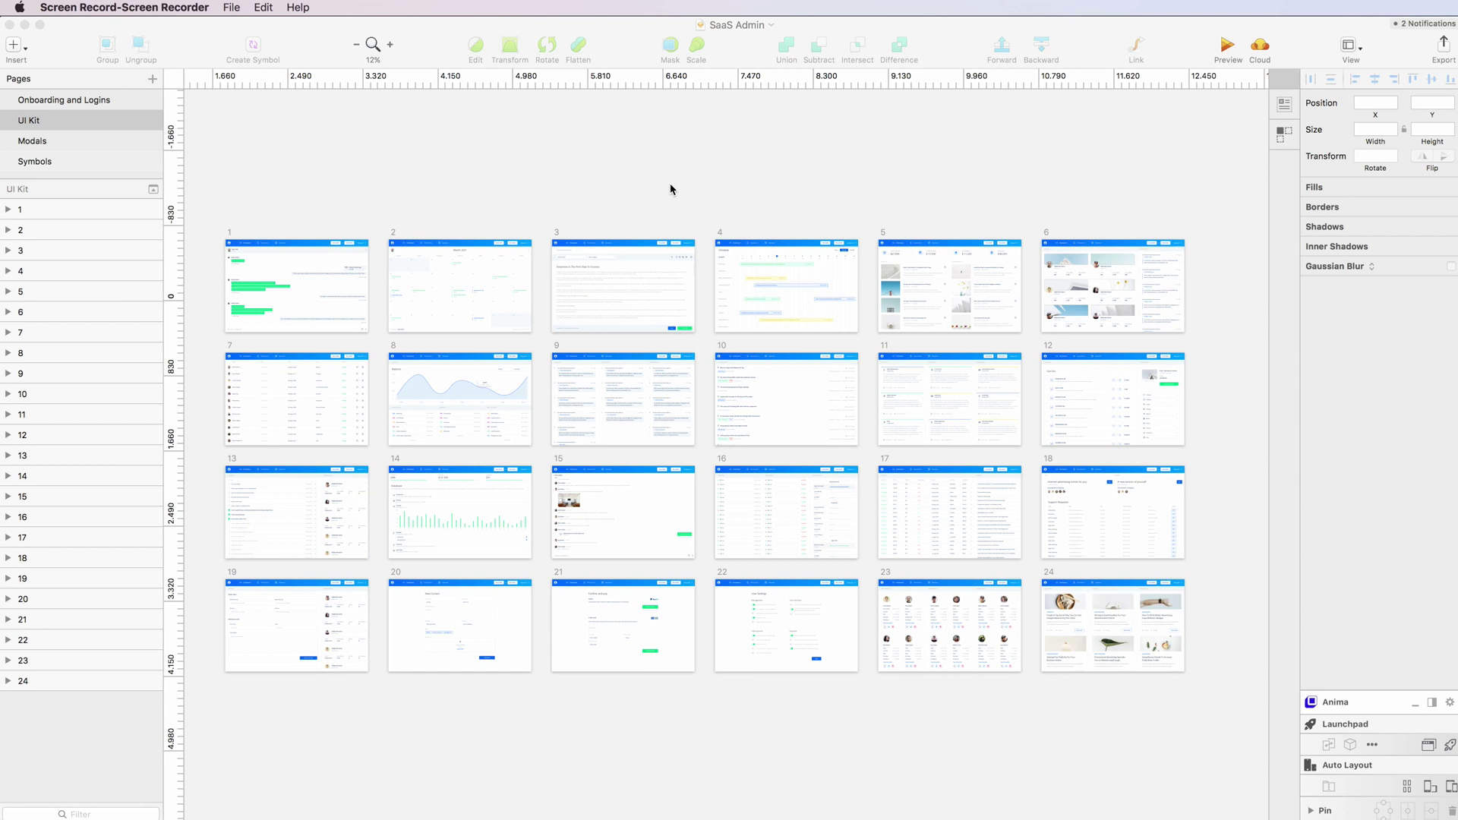
- Browse the Onboarding and Logins and Modals pages, ending on the Symbols page's style boards
click(671, 189)
scroll(637, 186, left, 2)
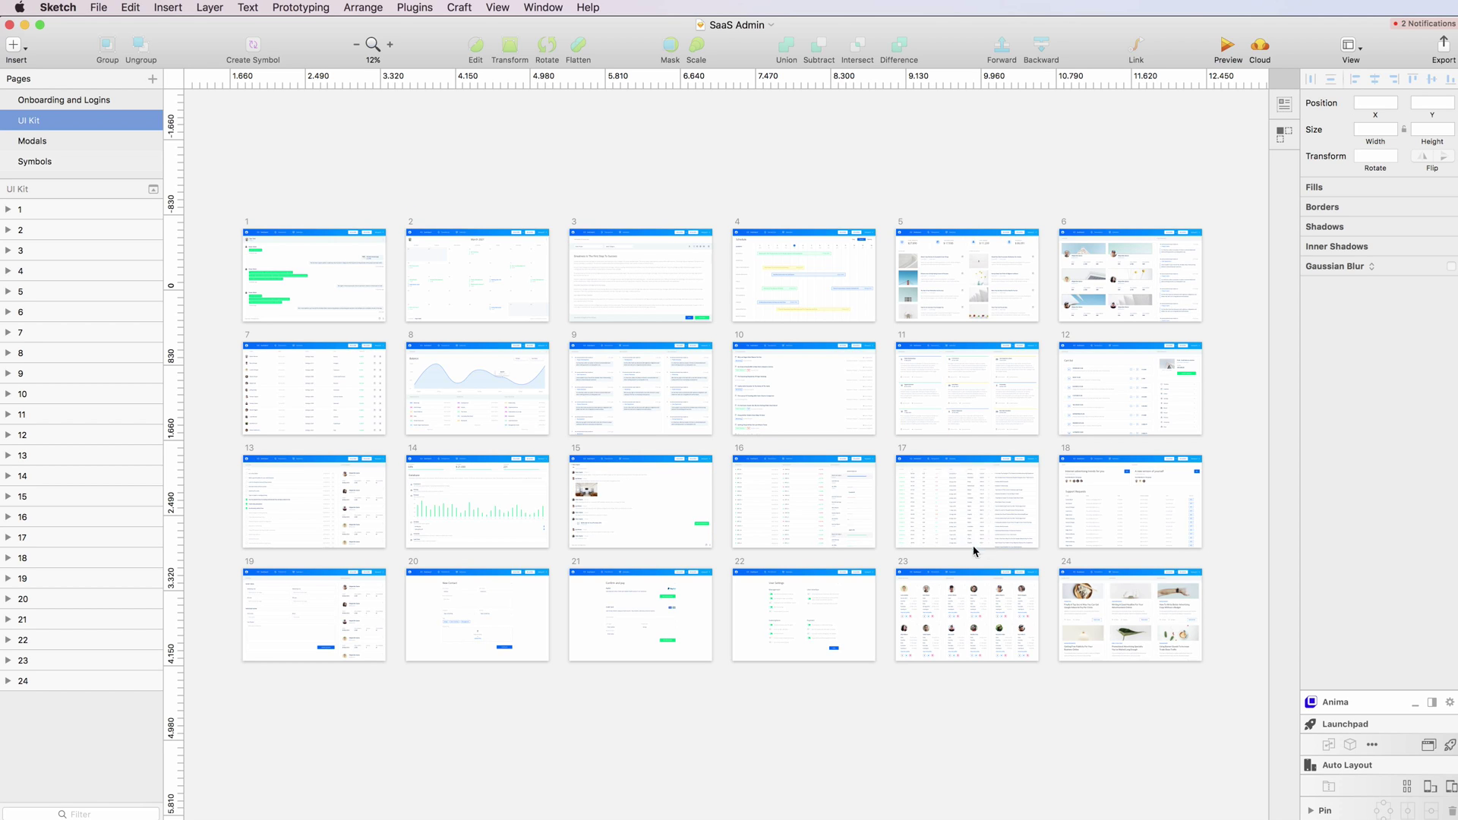
click(56, 102)
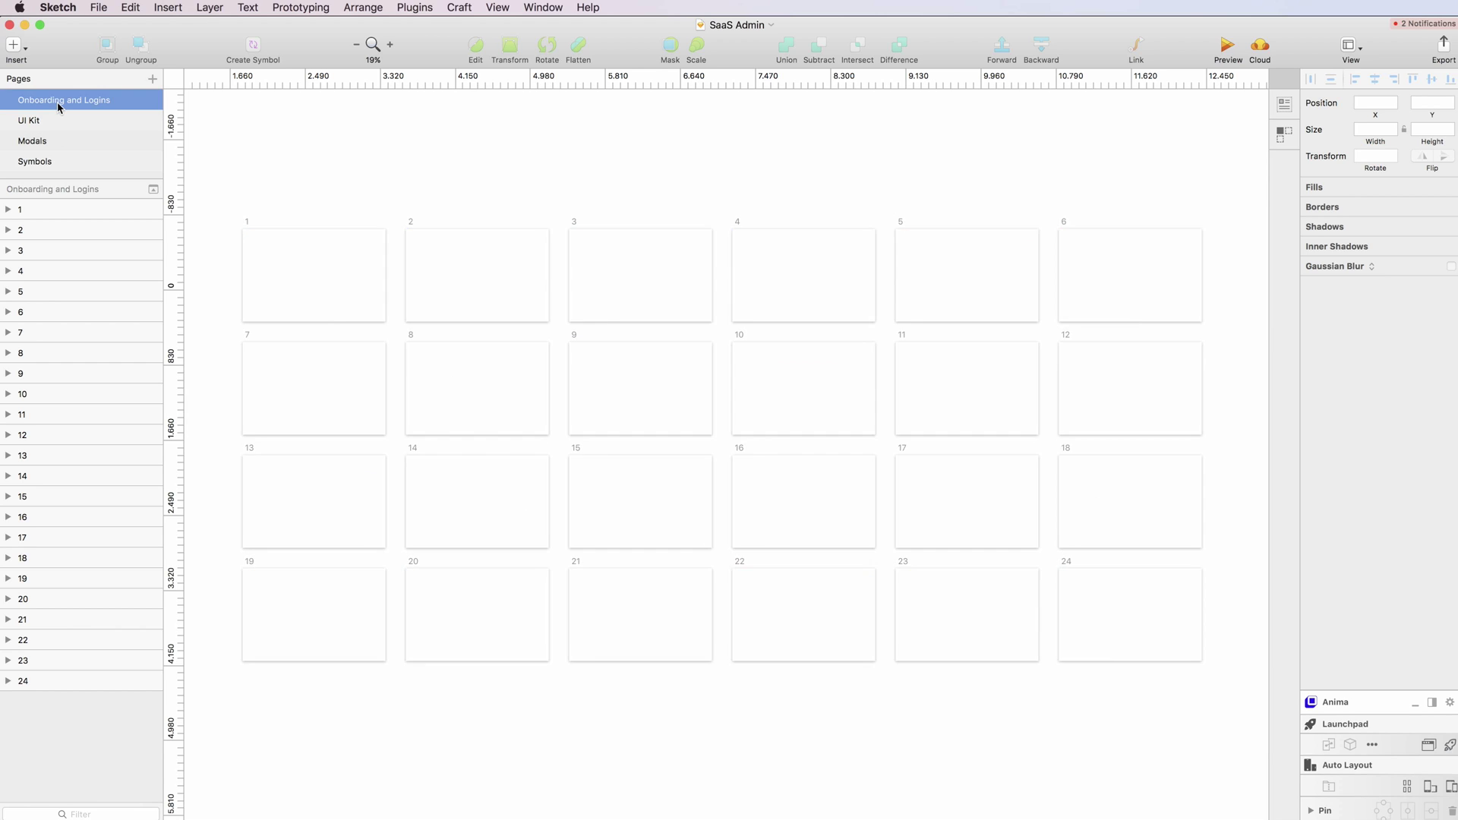
scroll(487, 224, down, 2)
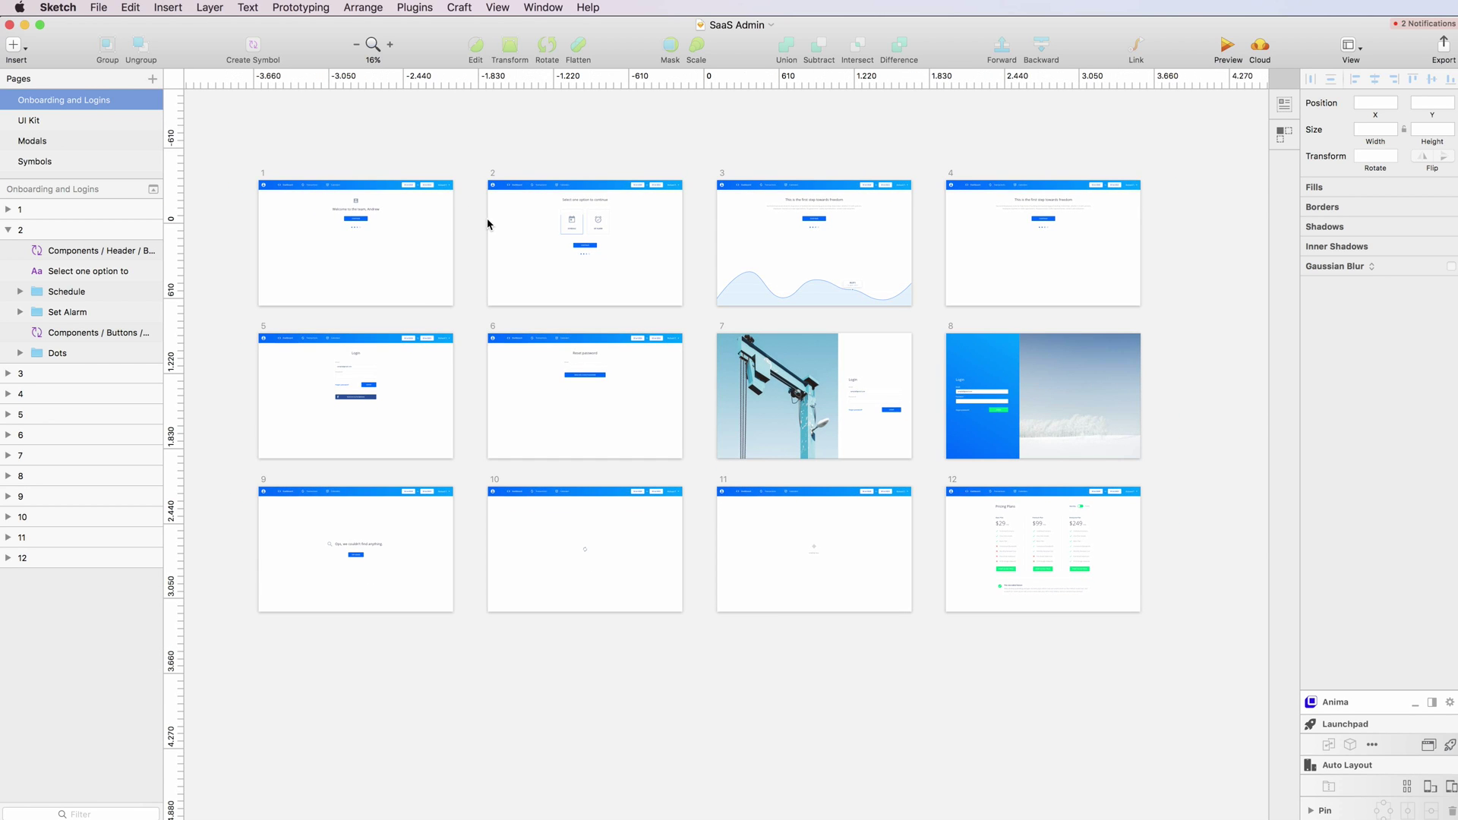
scroll(488, 224, up, 1)
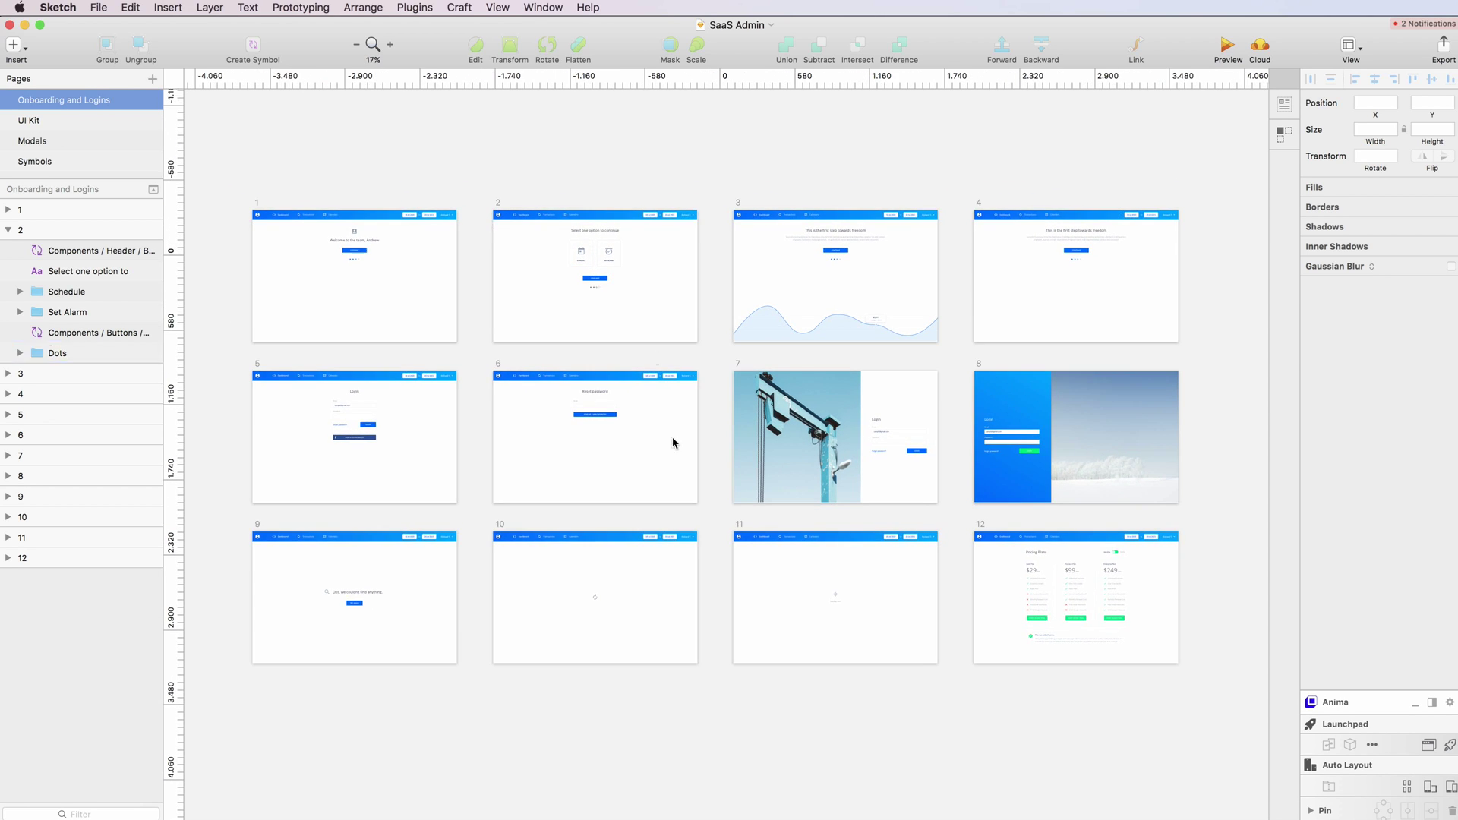
click(57, 140)
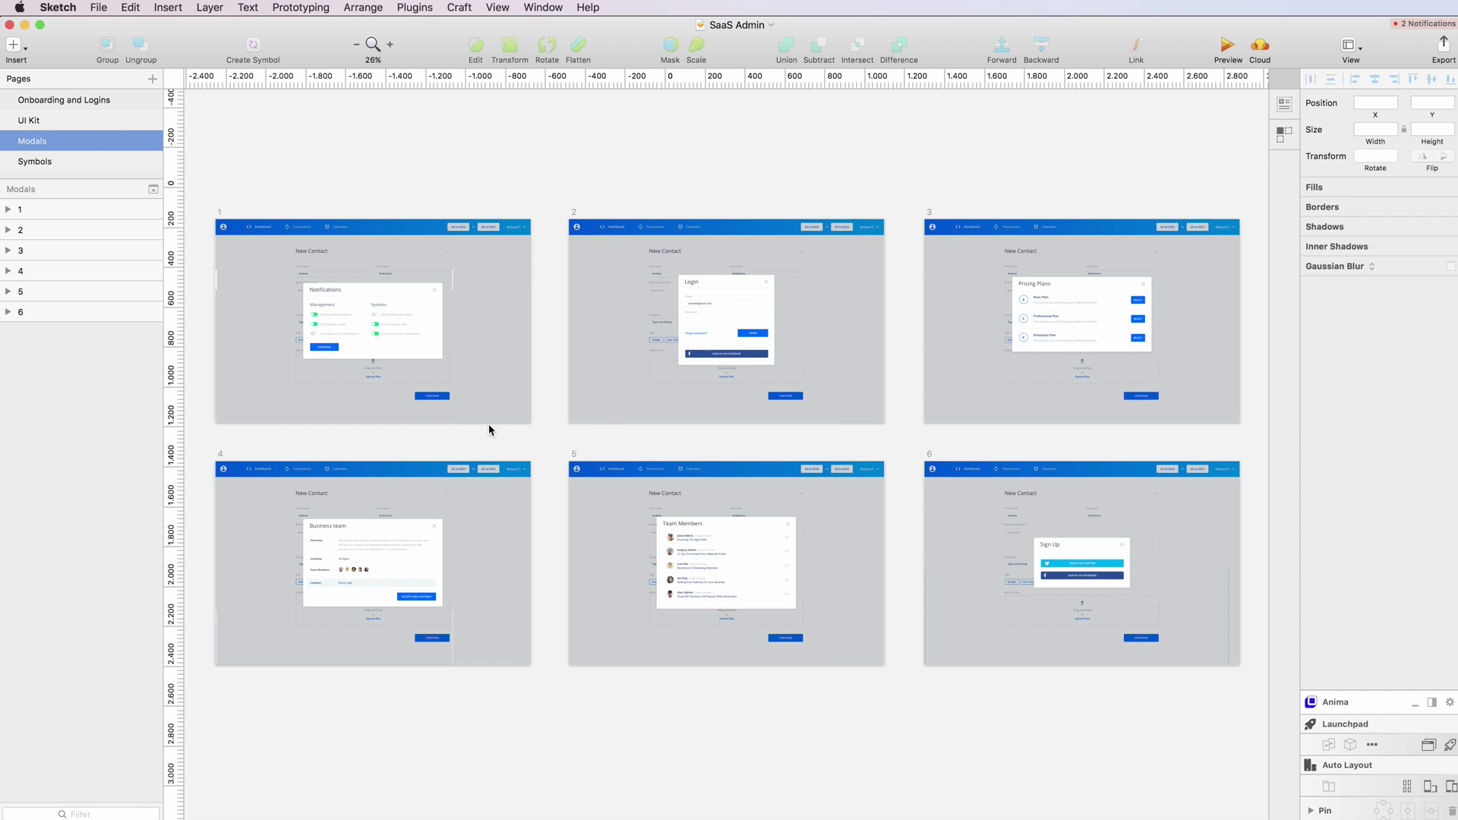
click(34, 162)
- Pan and zoom across the Colors and Text Styles boards on the Symbols page
scroll(479, 232, down, 3)
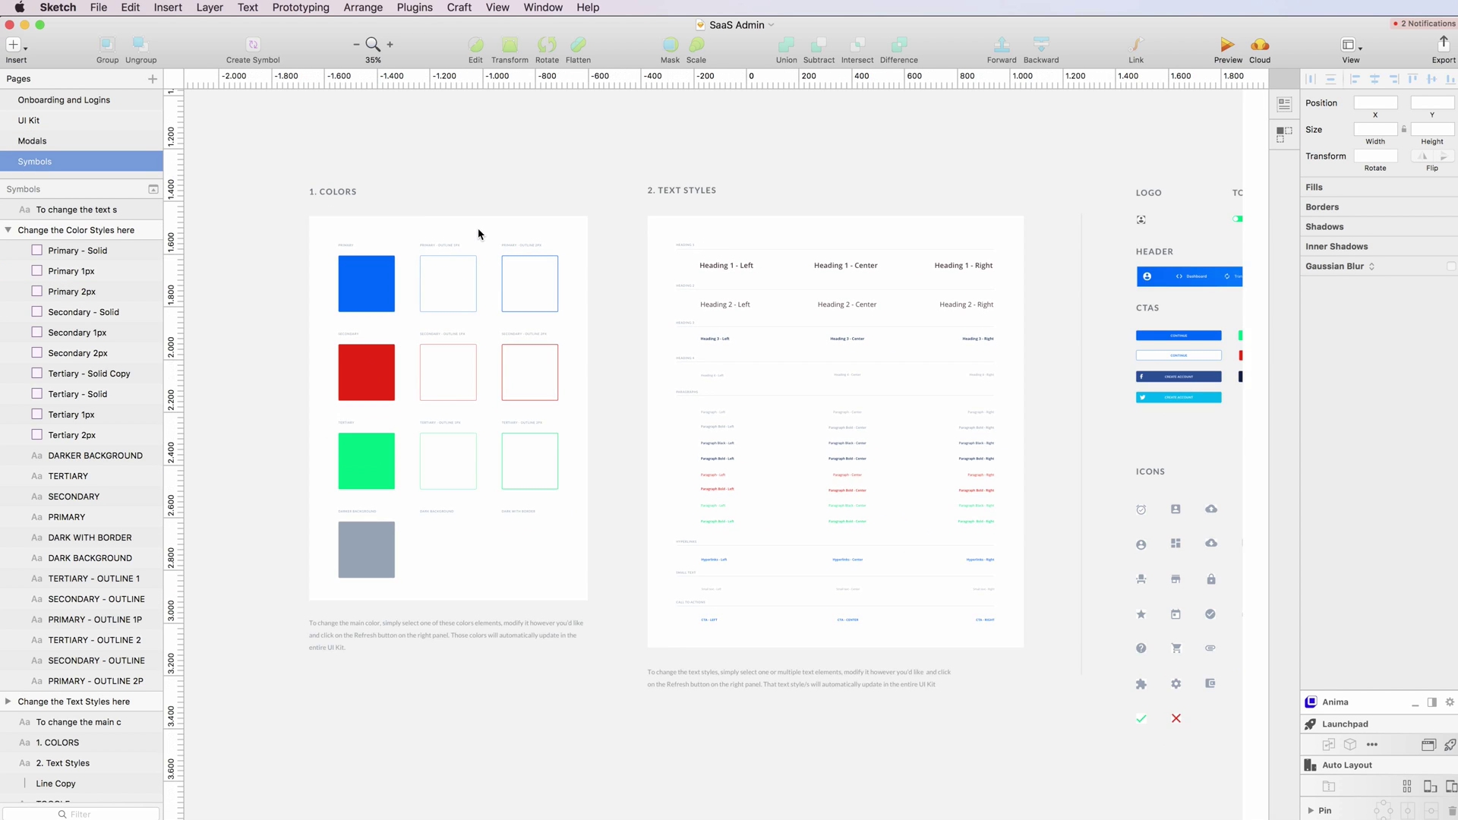
scroll(479, 231, right, 3)
scroll(486, 228, left, 1)
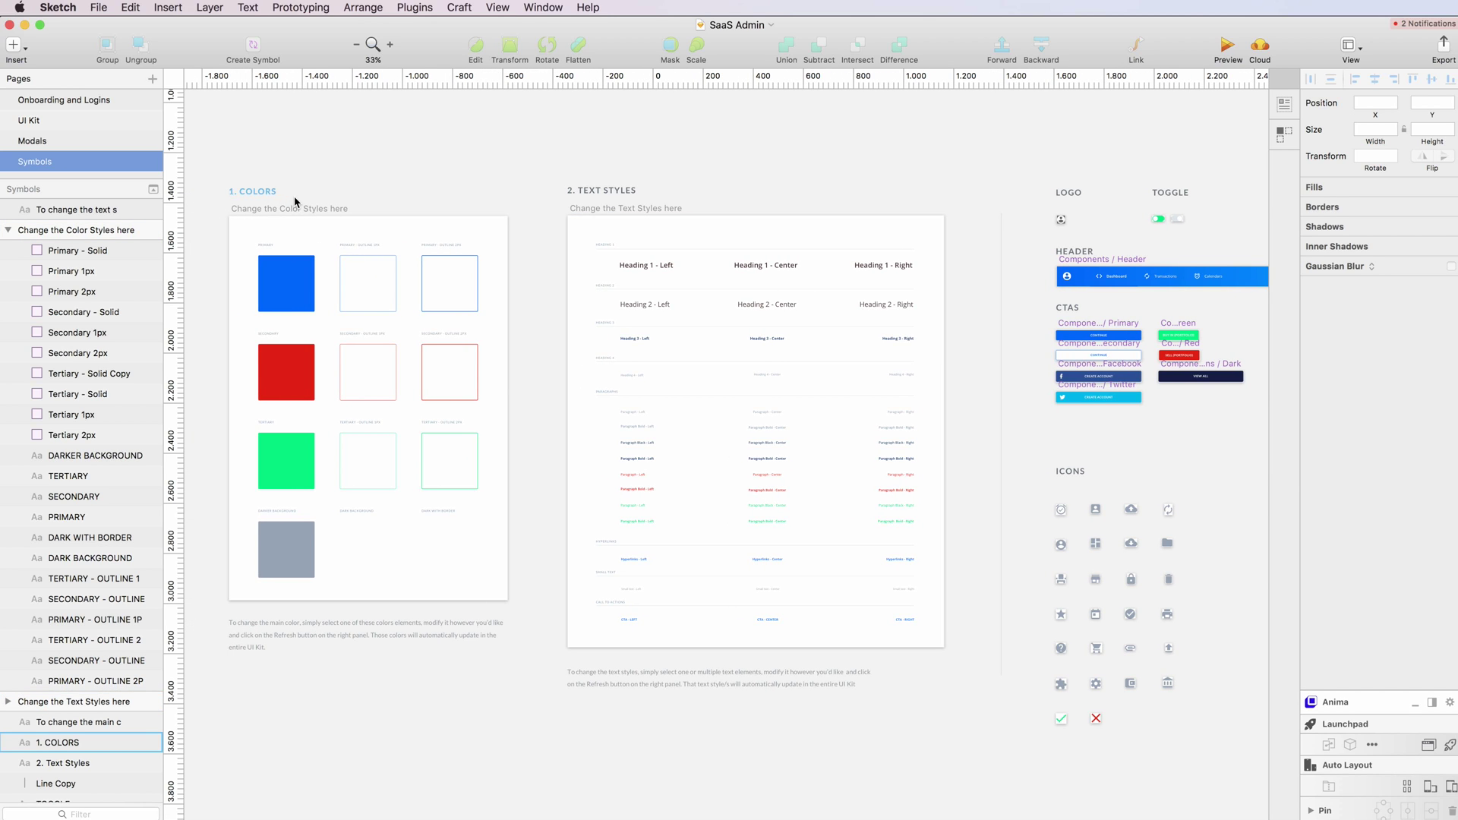
scroll(314, 201, down, 1)
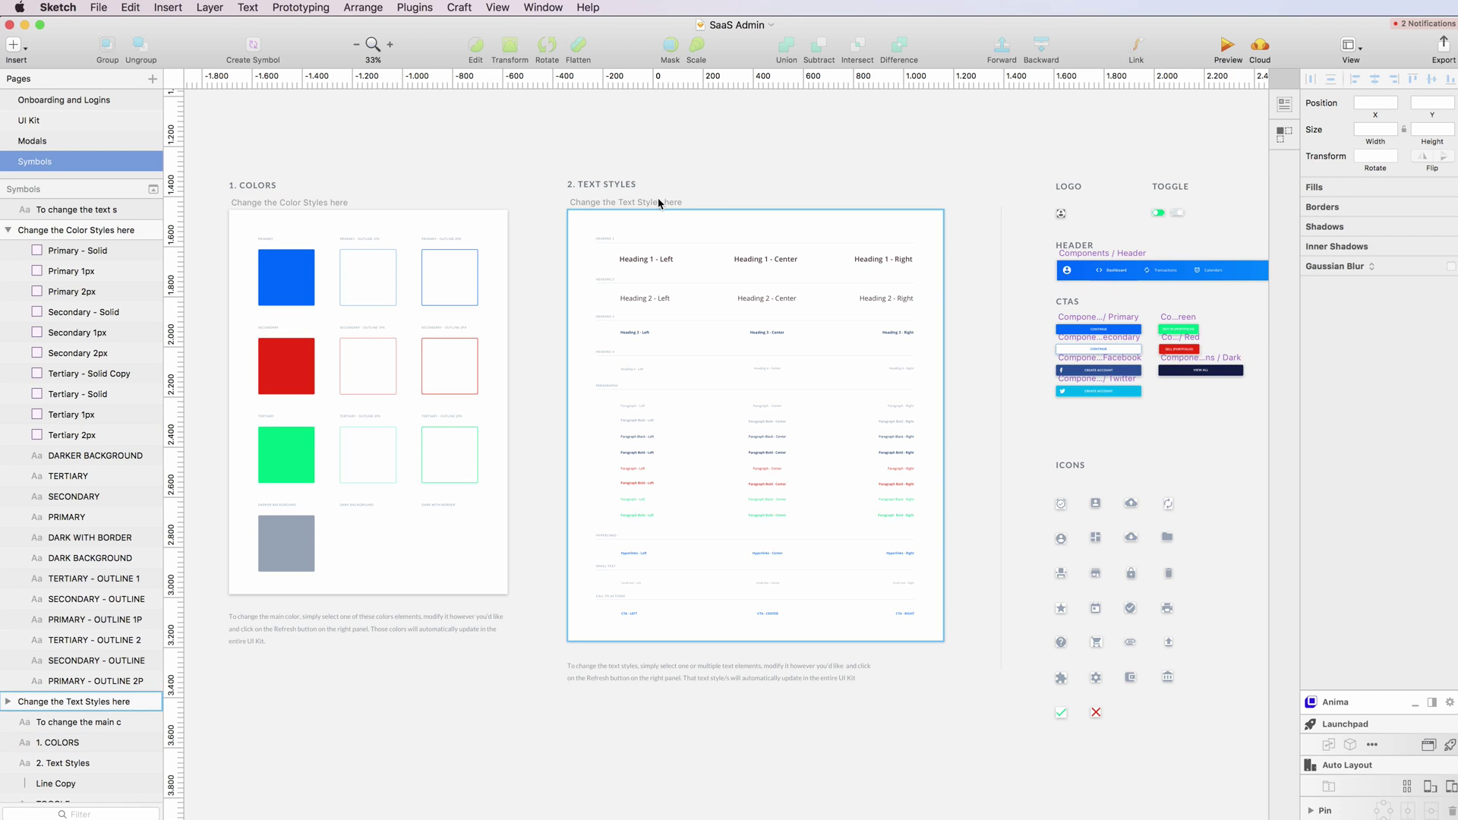
scroll(360, 259, down, 1)
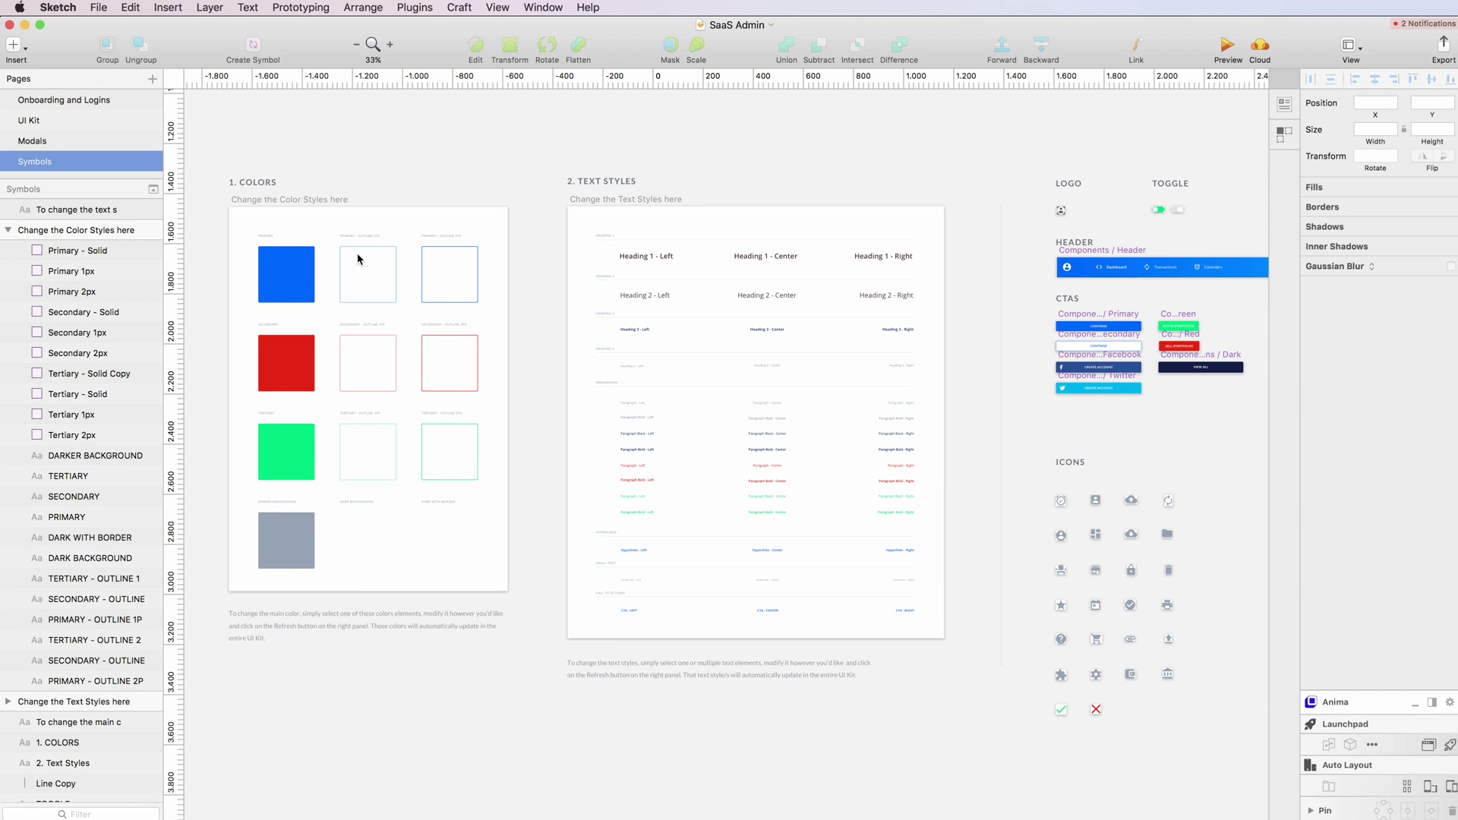
scroll(360, 259, up, 5)
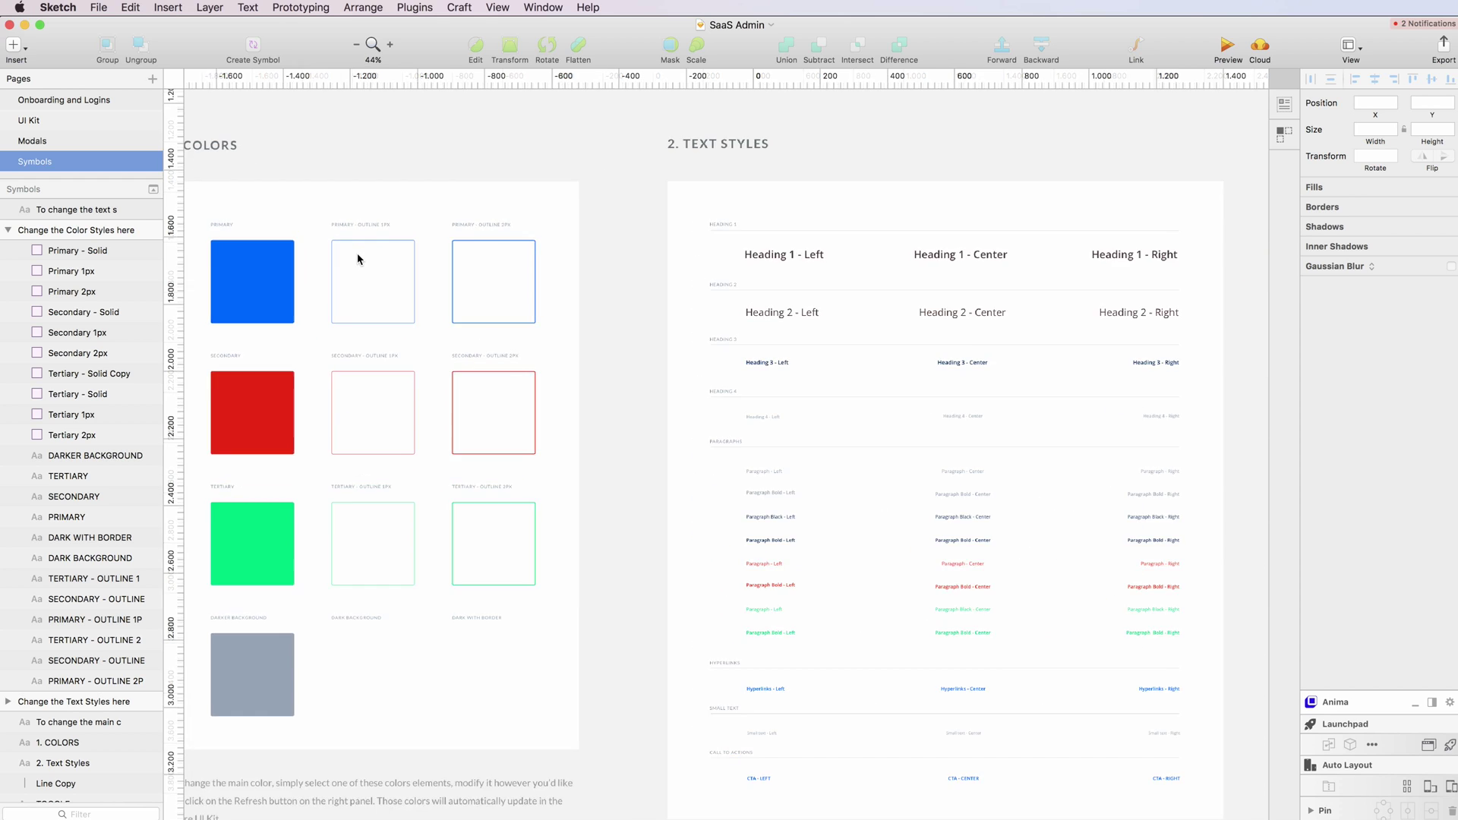
scroll(360, 259, left, 3)
scroll(360, 259, down, 2)
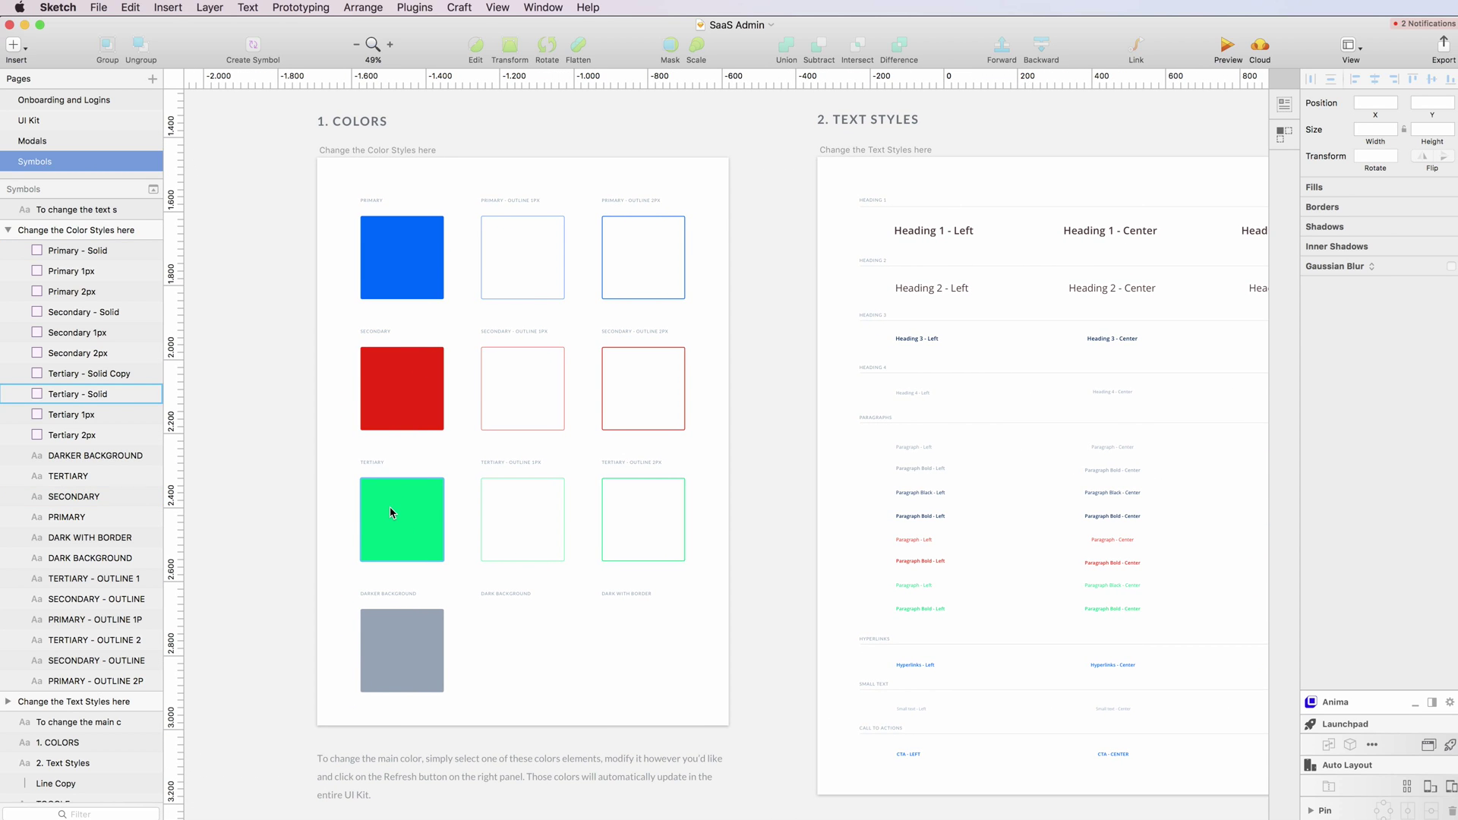
- Go to the UI Kit page and zoom onto artboard 14's Database dashboard with its green chart
click(45, 123)
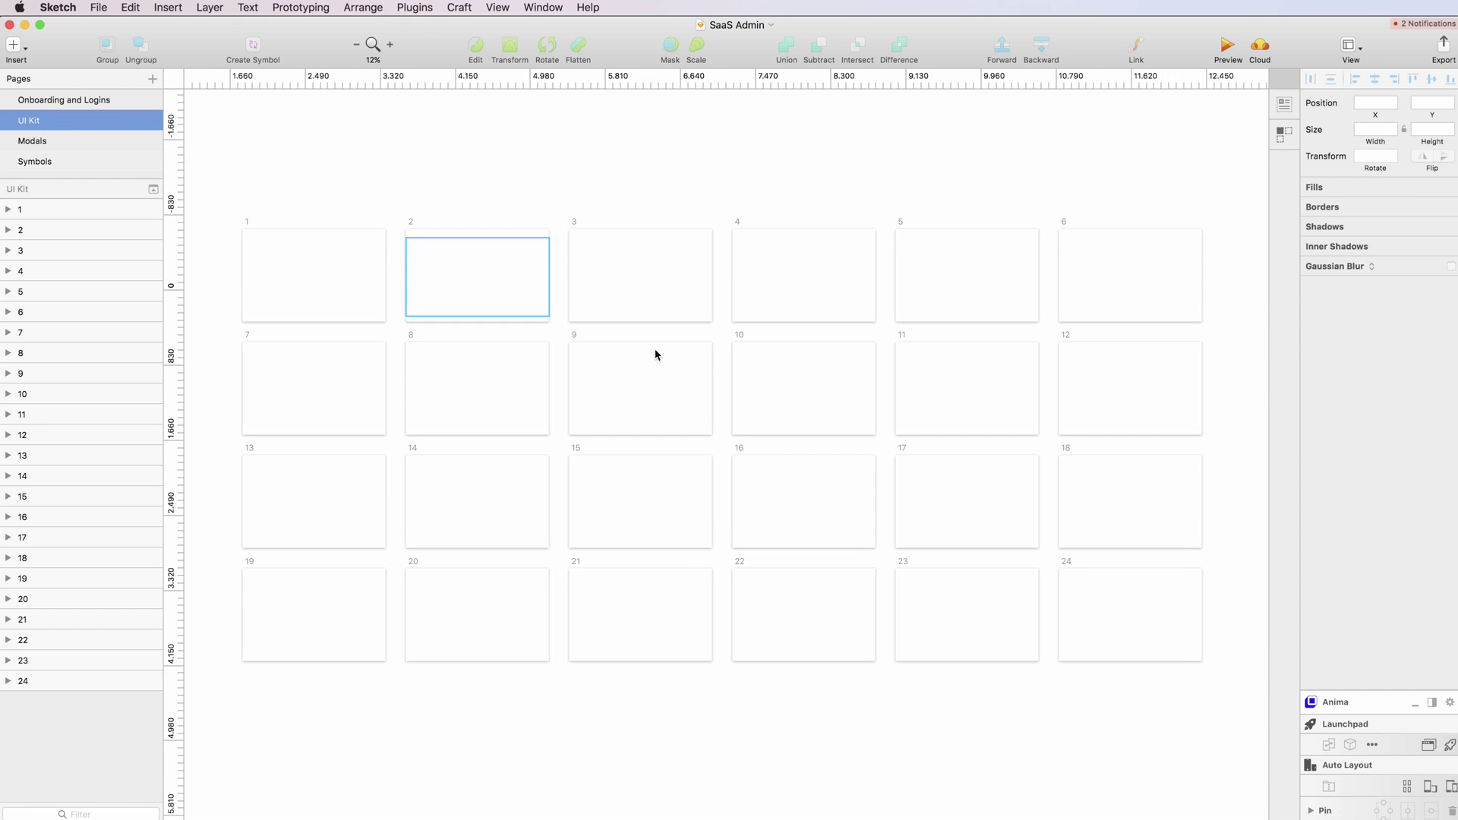
scroll(561, 421, up, 10)
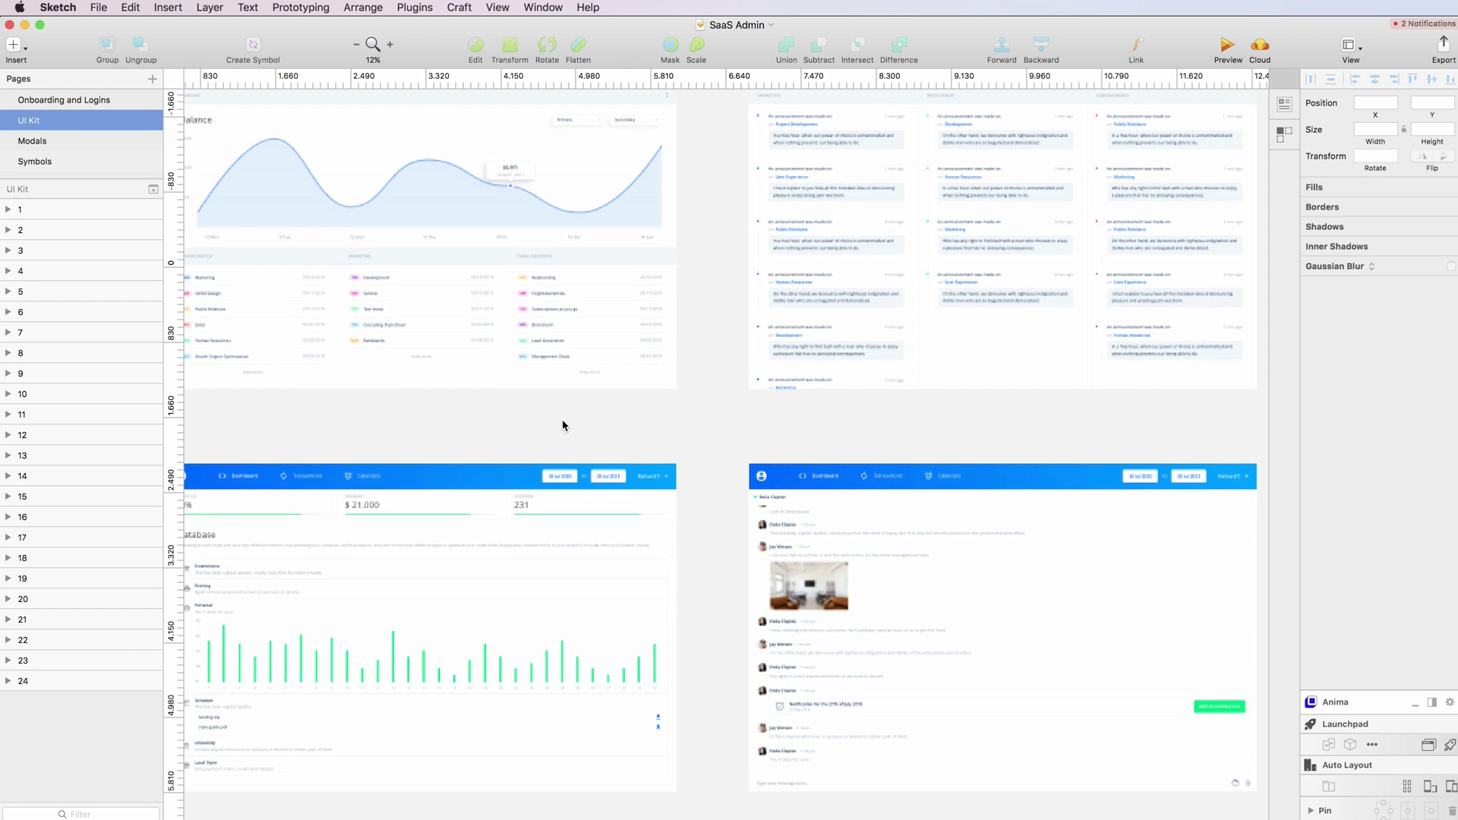
scroll(562, 425, up, 10)
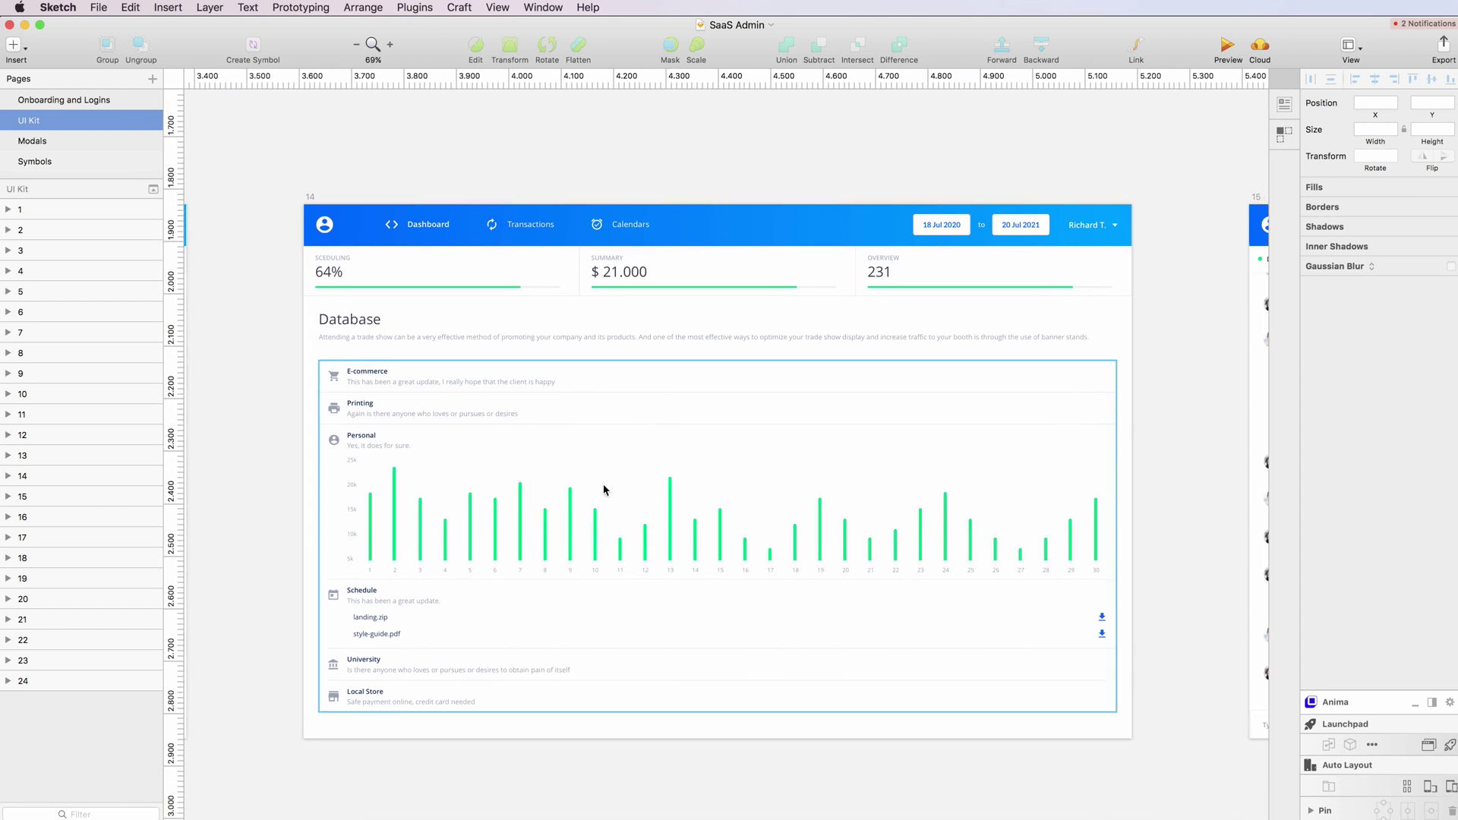
scroll(570, 493, right, 2)
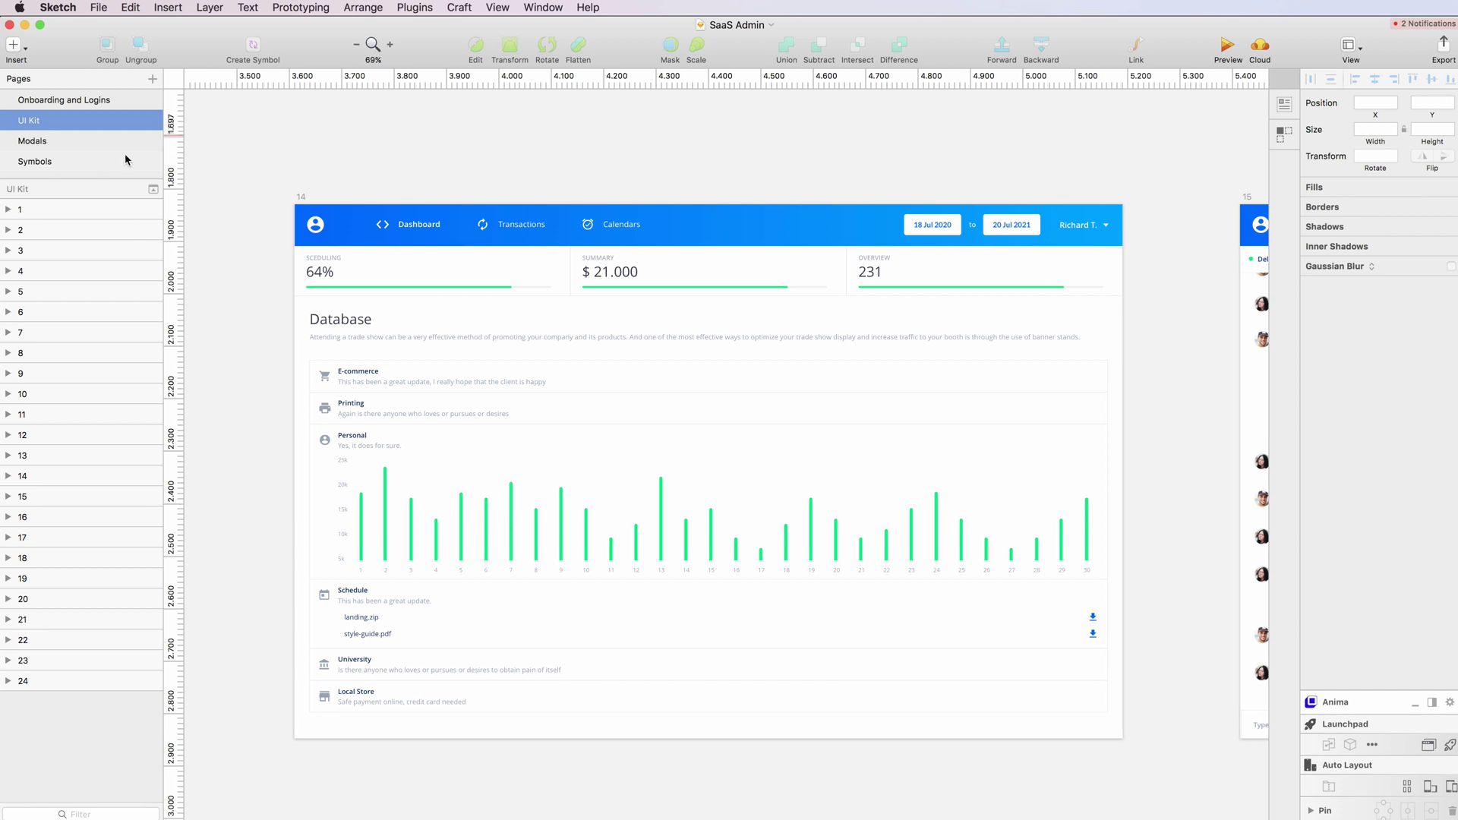
- Recolour the Tertiary solid swatch from green to magenta and update the shared Tertiary colour style
click(37, 161)
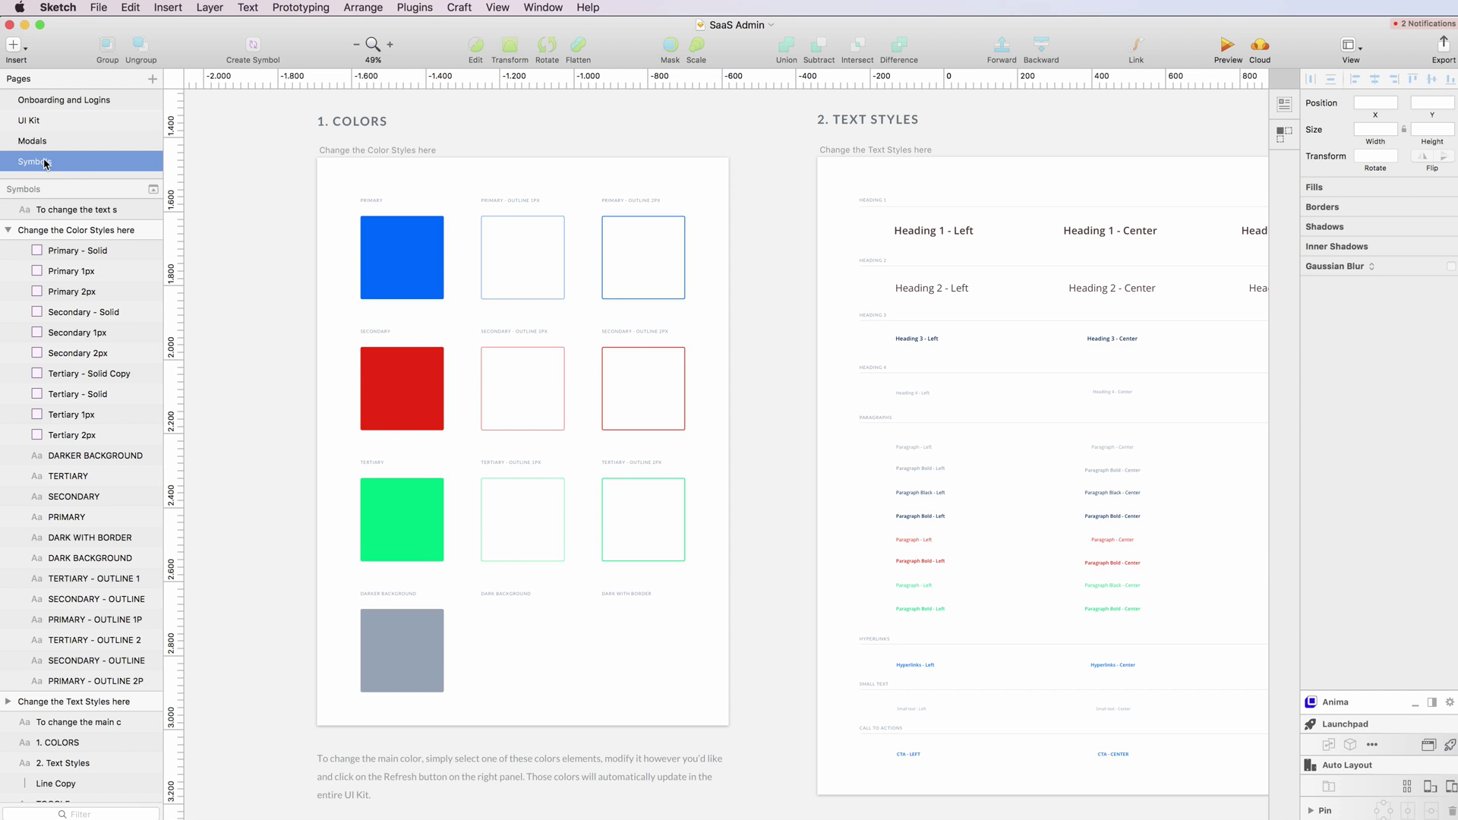
click(384, 501)
scroll(384, 499, up, 5)
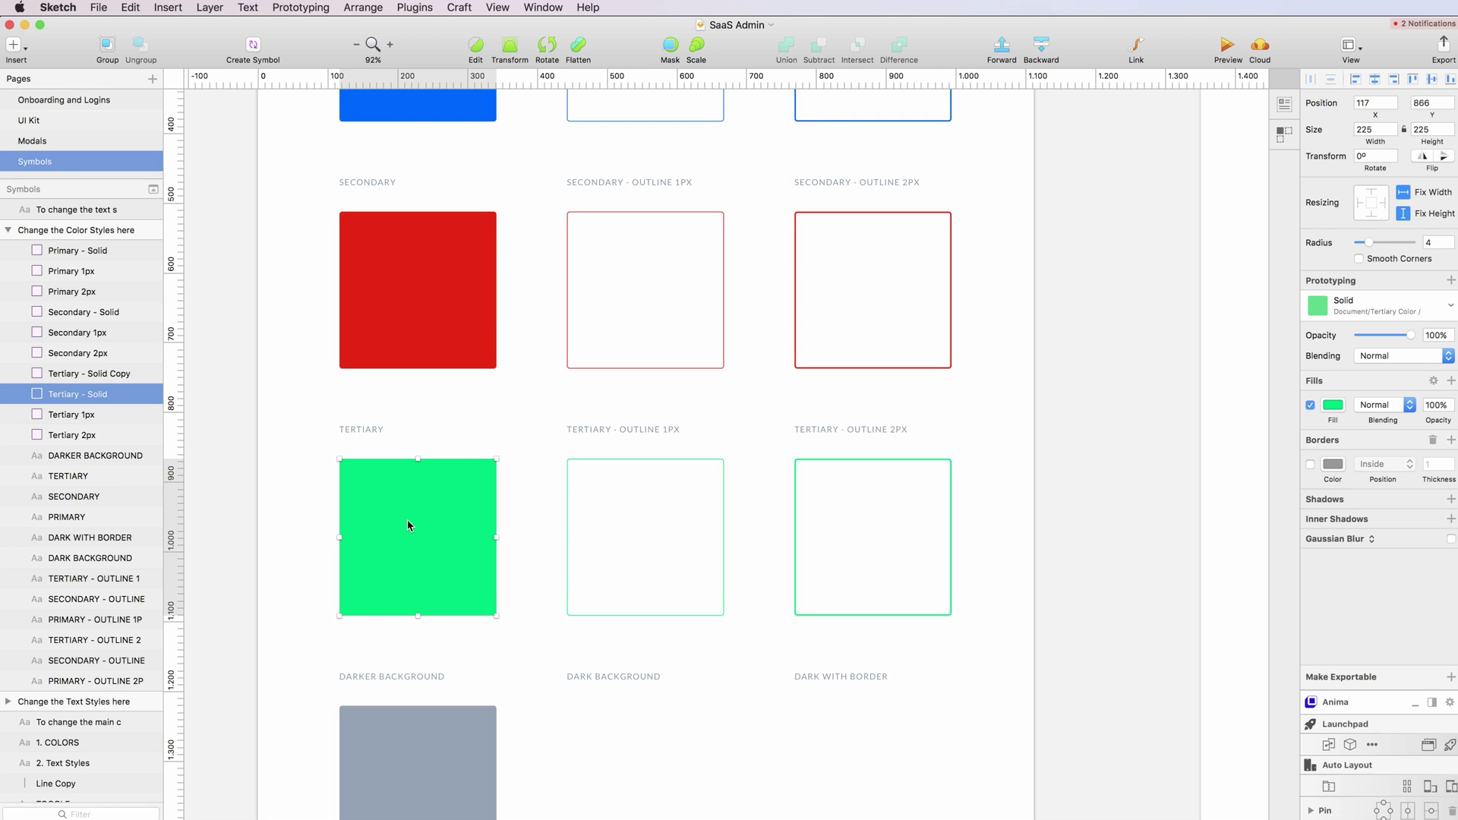
scroll(424, 504, down, 2)
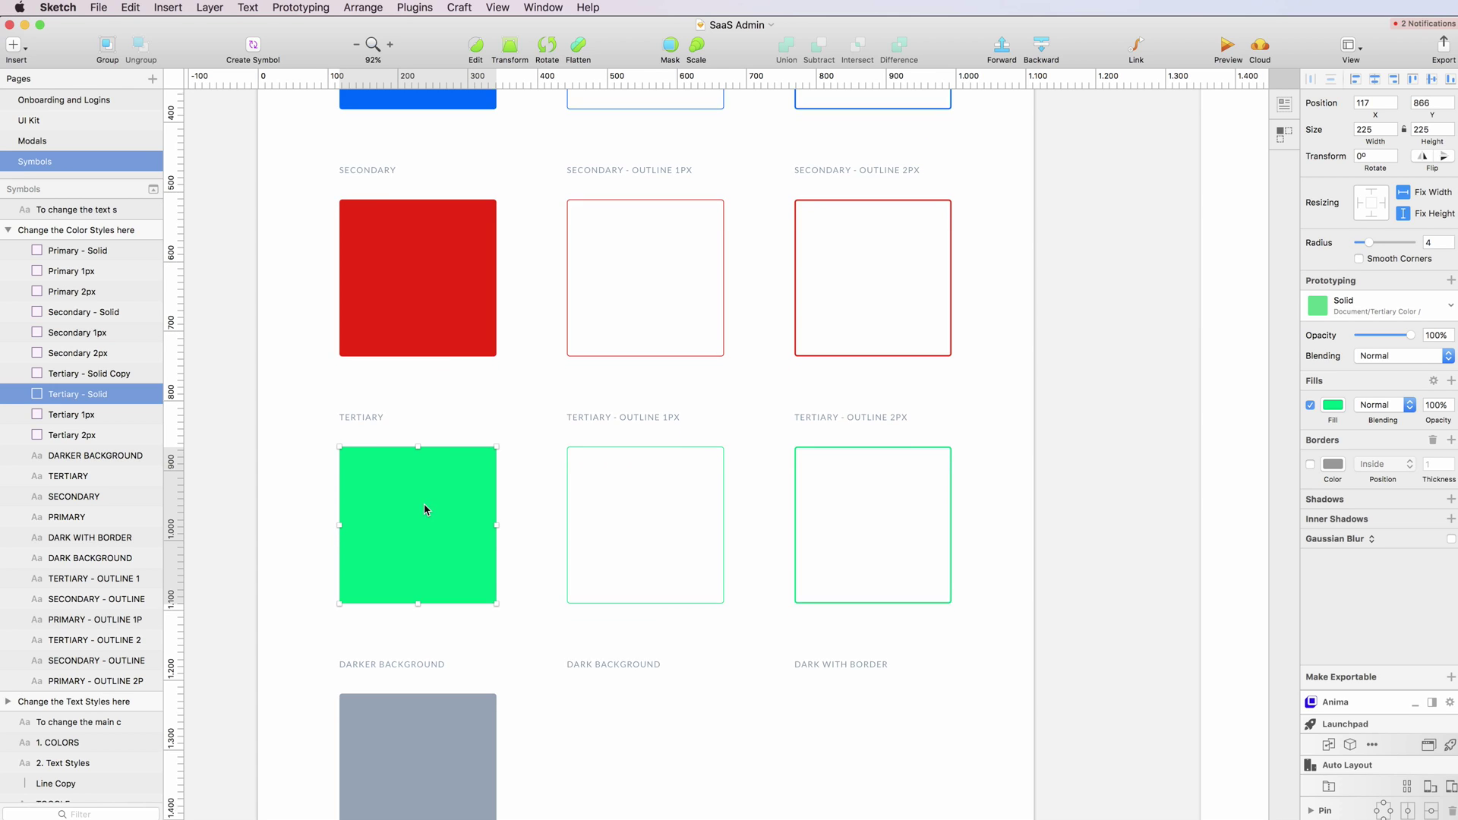
click(1333, 407)
drag(1419, 595, 1421, 595)
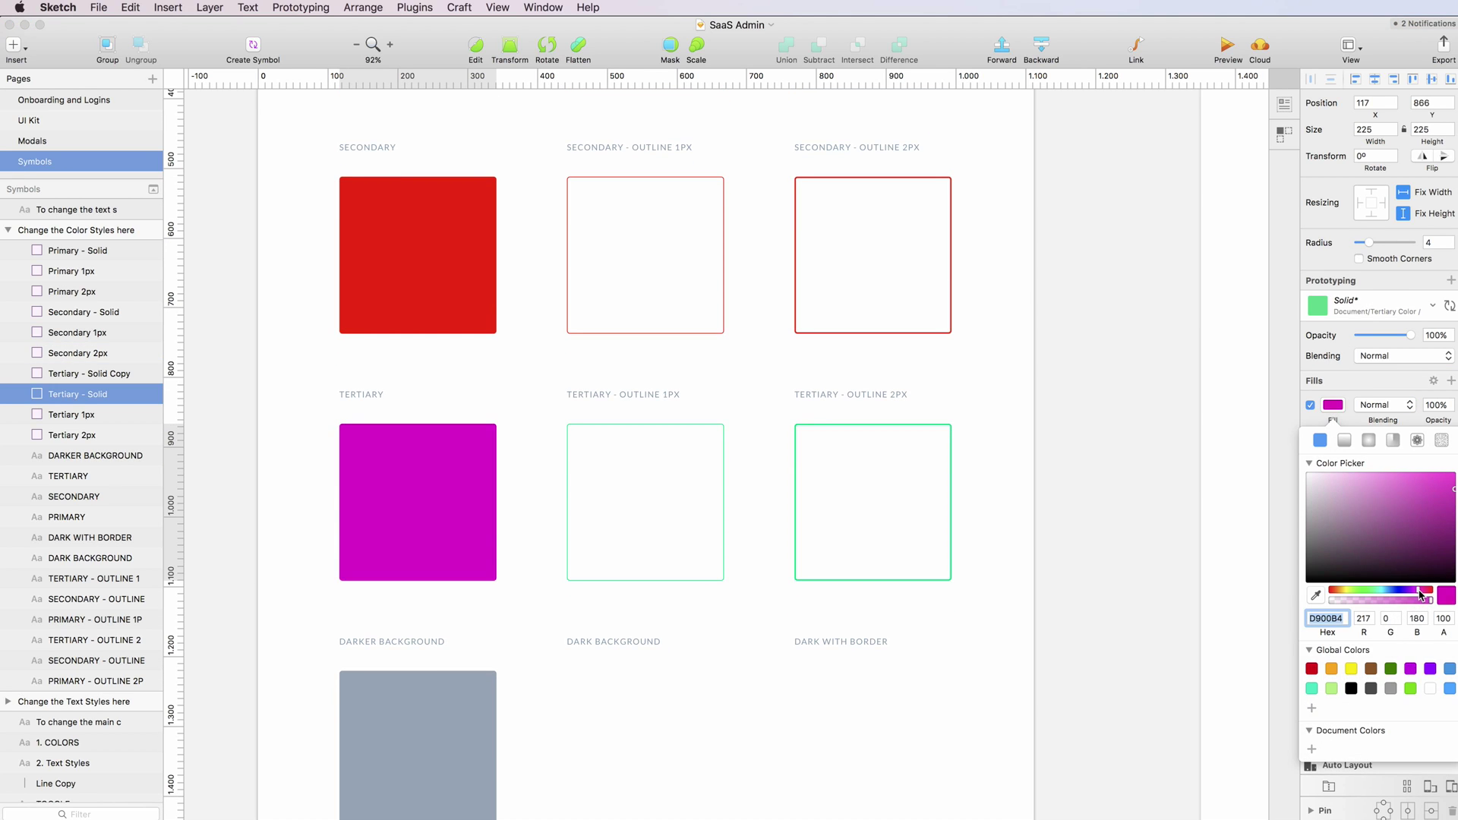
click(1450, 306)
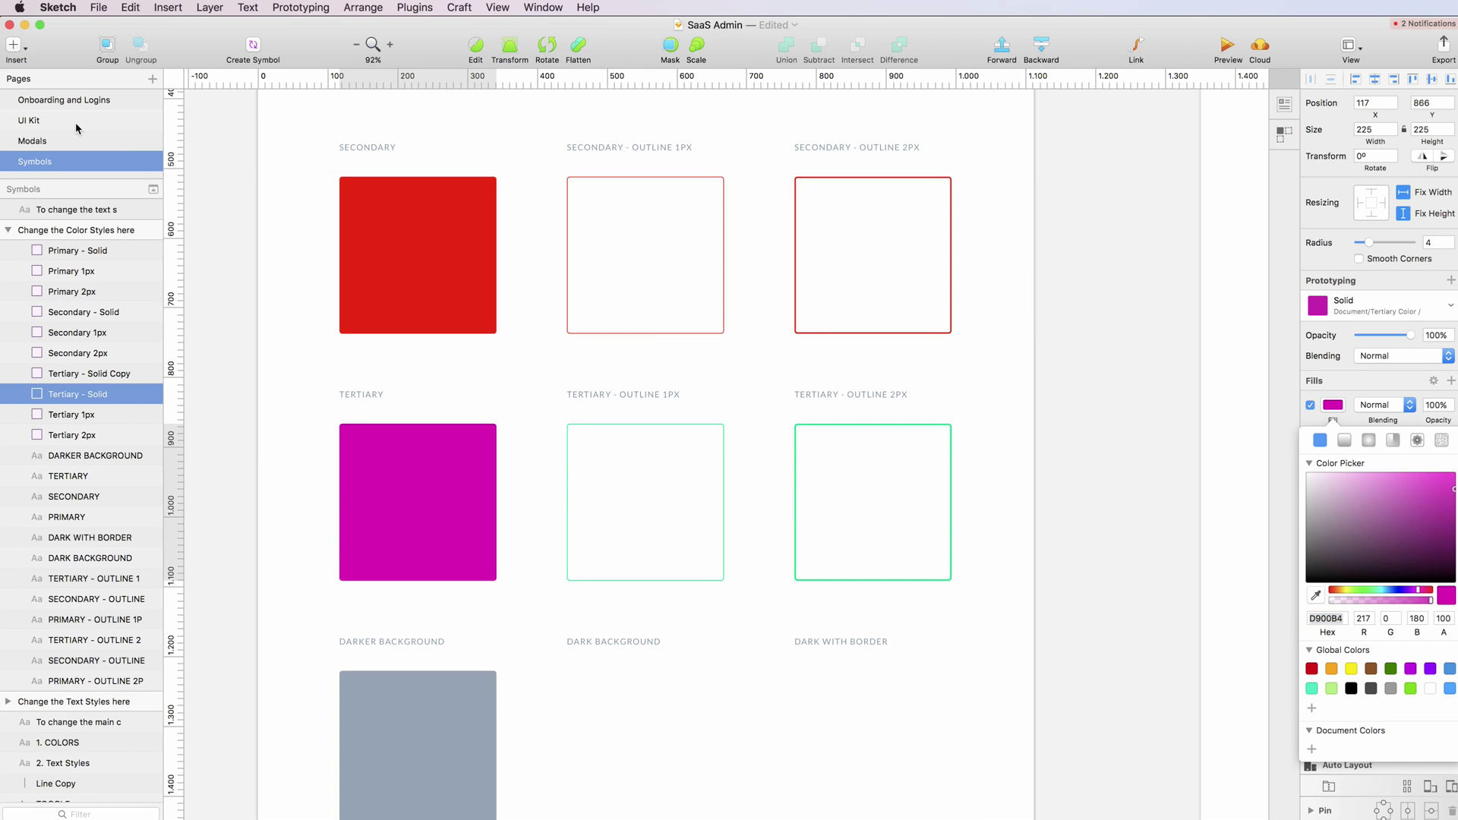
- Survey the UI Kit artboards and zoom into artboard 14 to confirm its chart is magenta
click(31, 121)
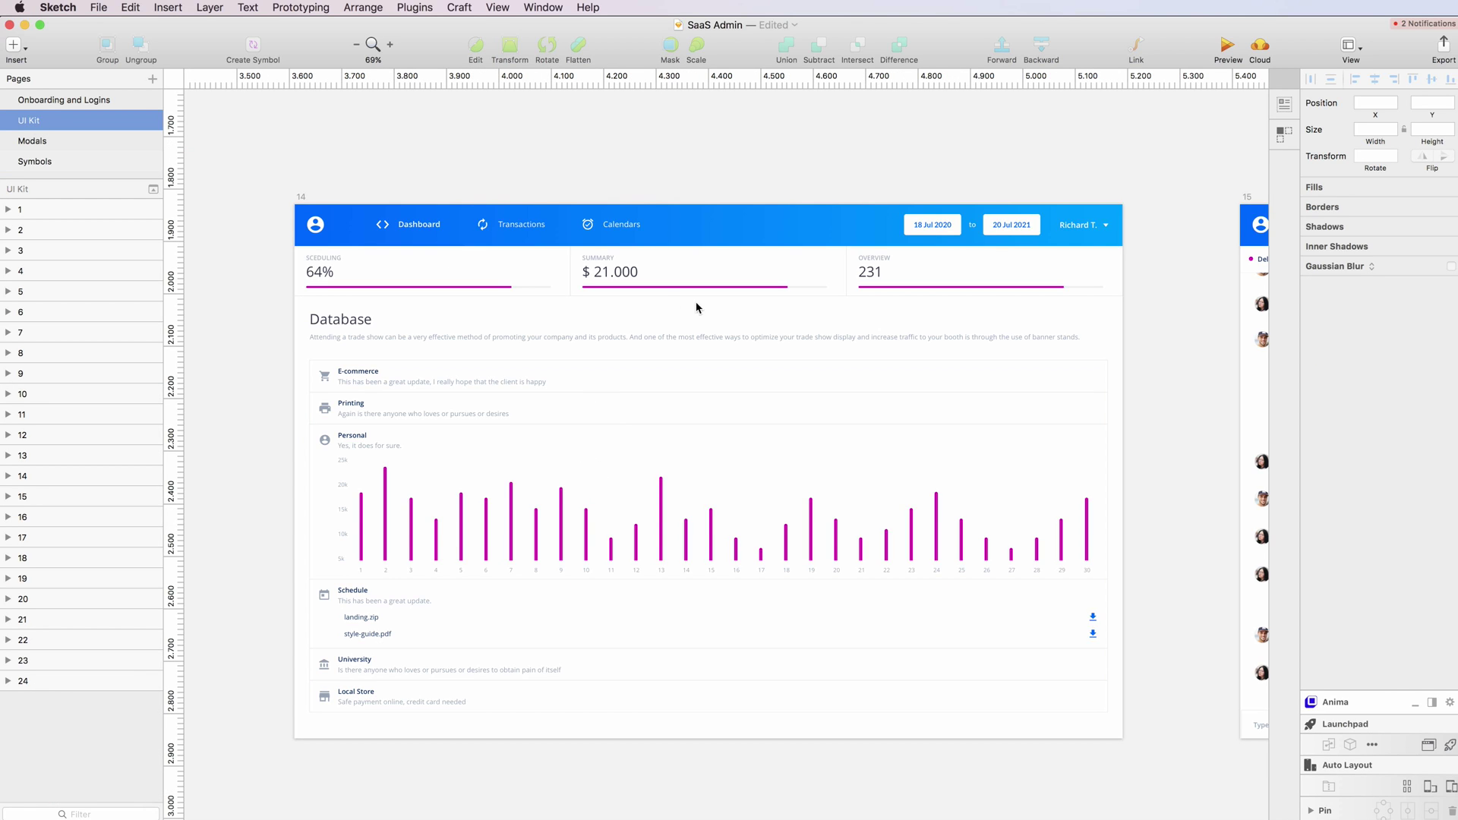
scroll(809, 329, down, 10)
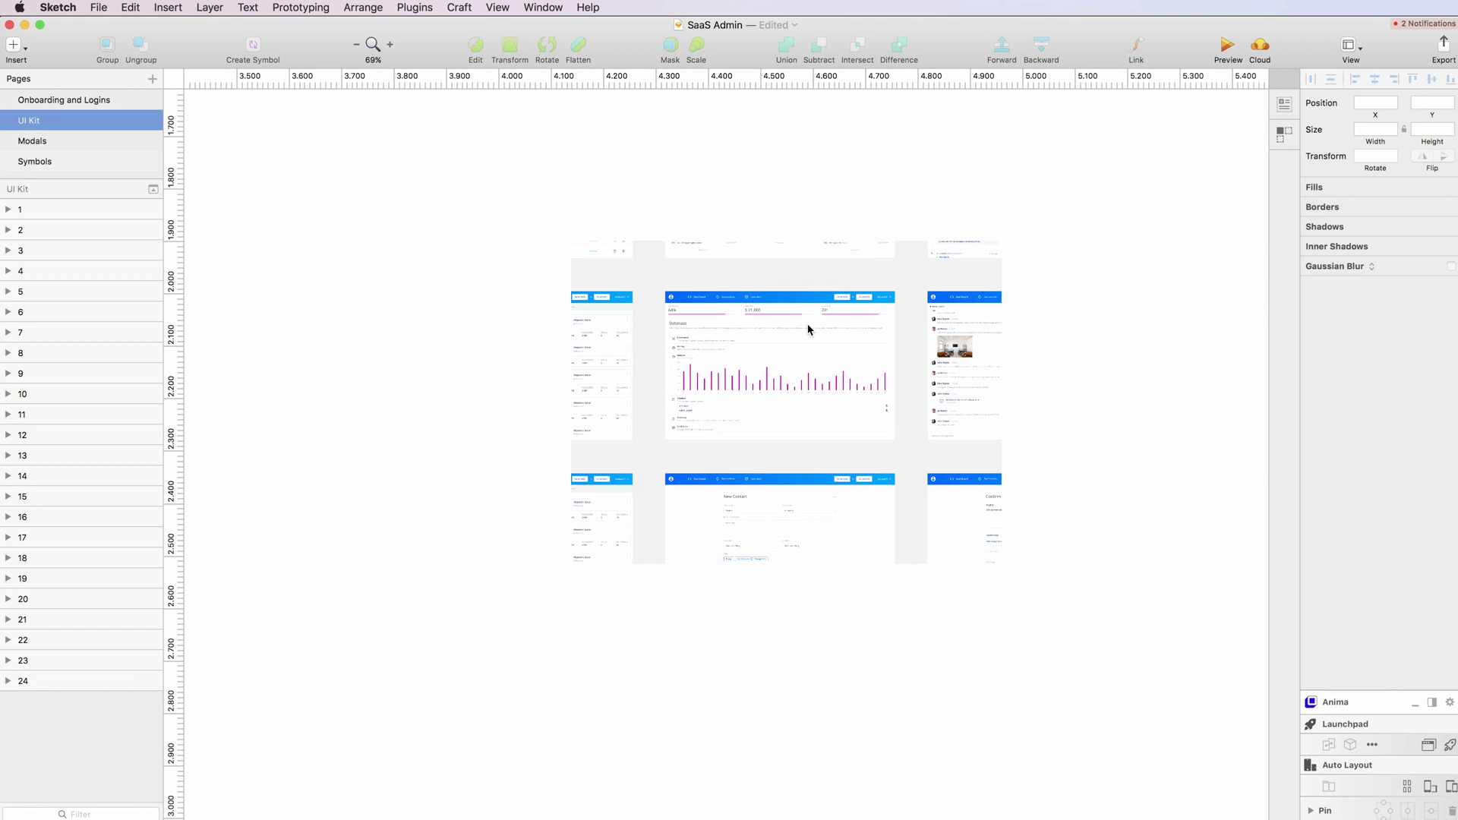
scroll(809, 330, up, 3)
scroll(808, 329, up, 3)
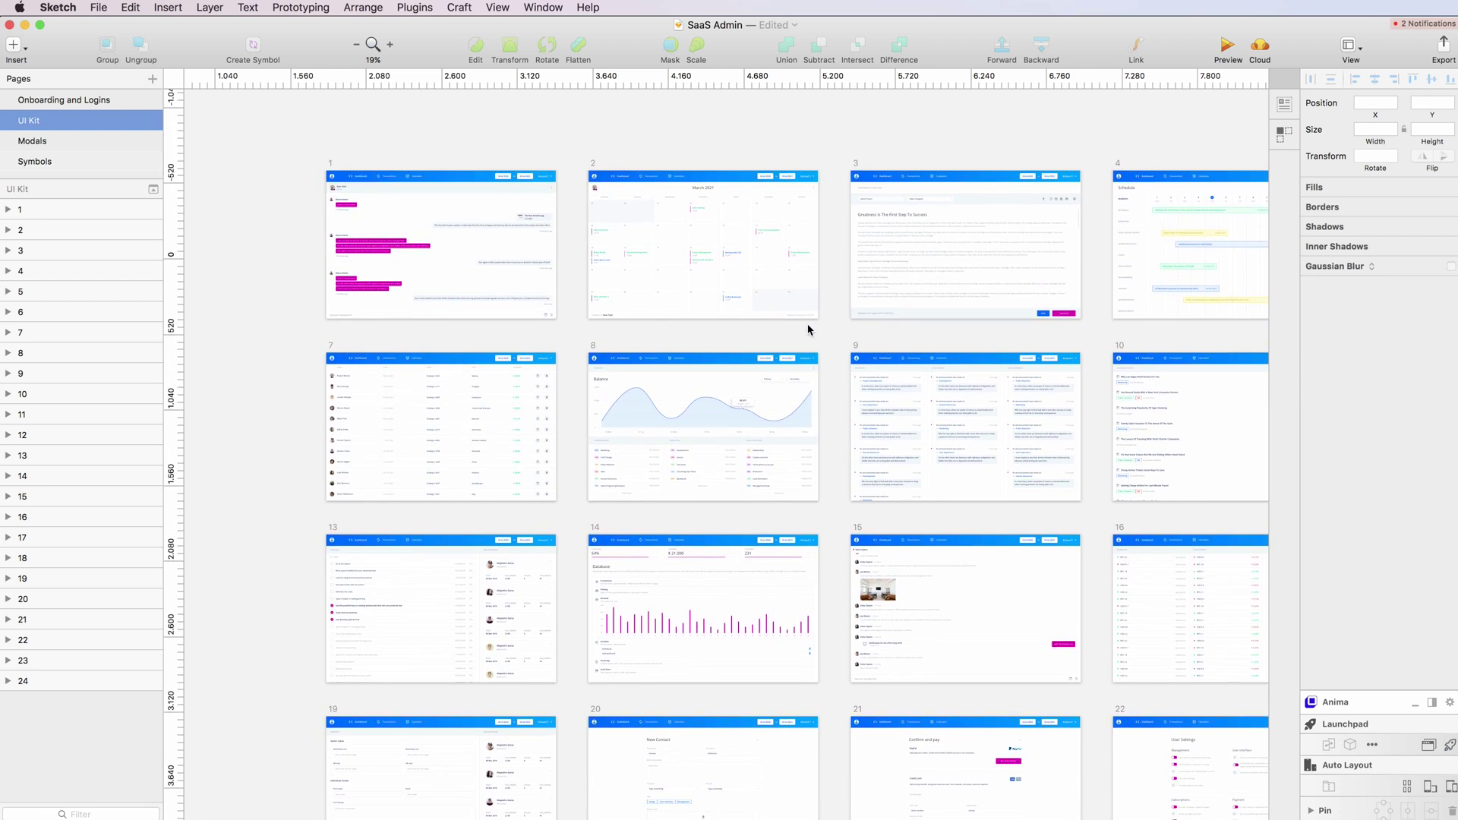
scroll(809, 329, right, 5)
scroll(809, 329, down, 3)
scroll(808, 330, left, 3)
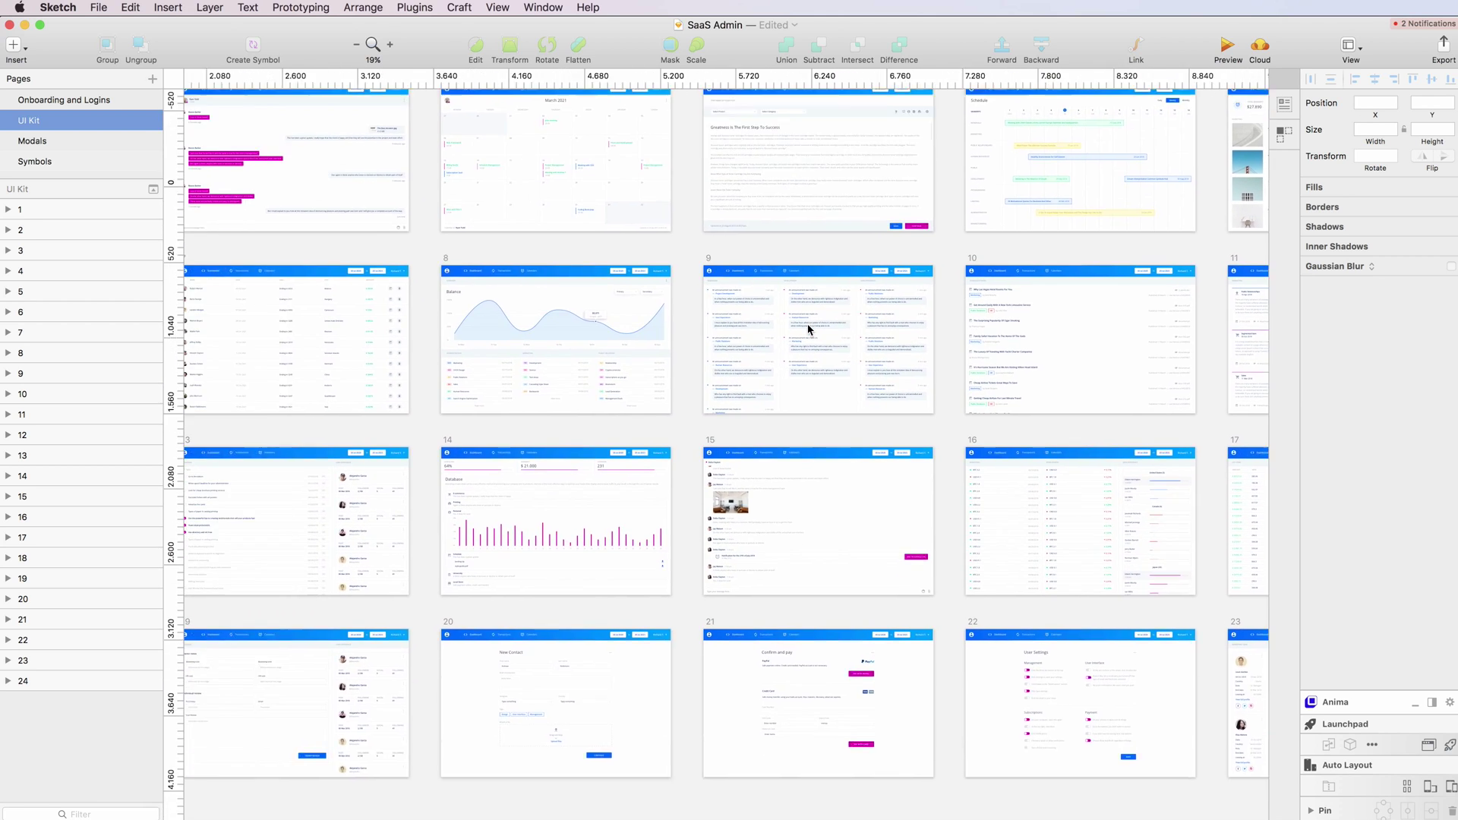
scroll(690, 494, up, 10)
scroll(690, 494, up, 2)
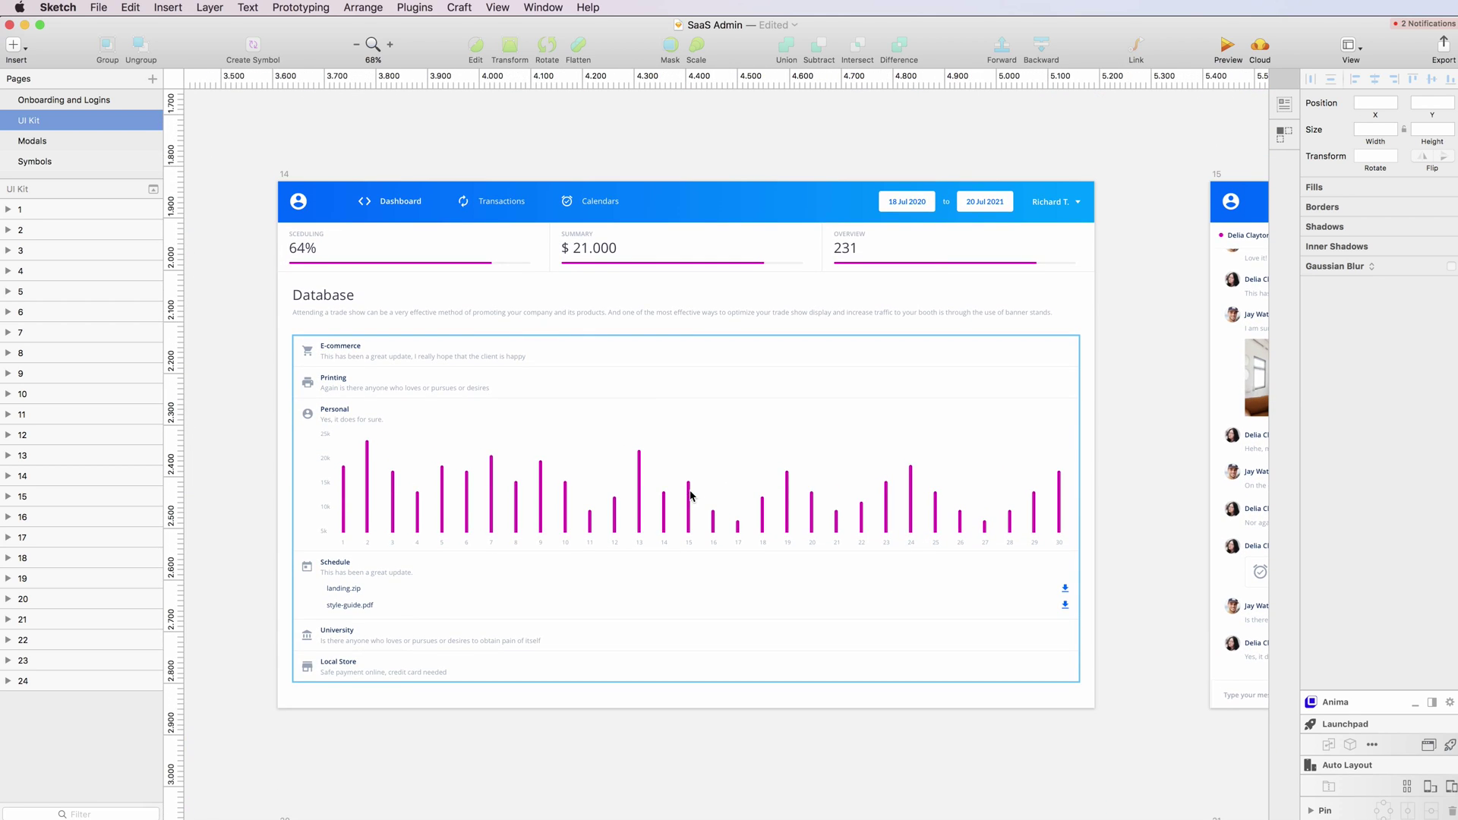
- Back on the Symbols page, undo the magenta fill so the Tertiary swatch is green again
click(33, 162)
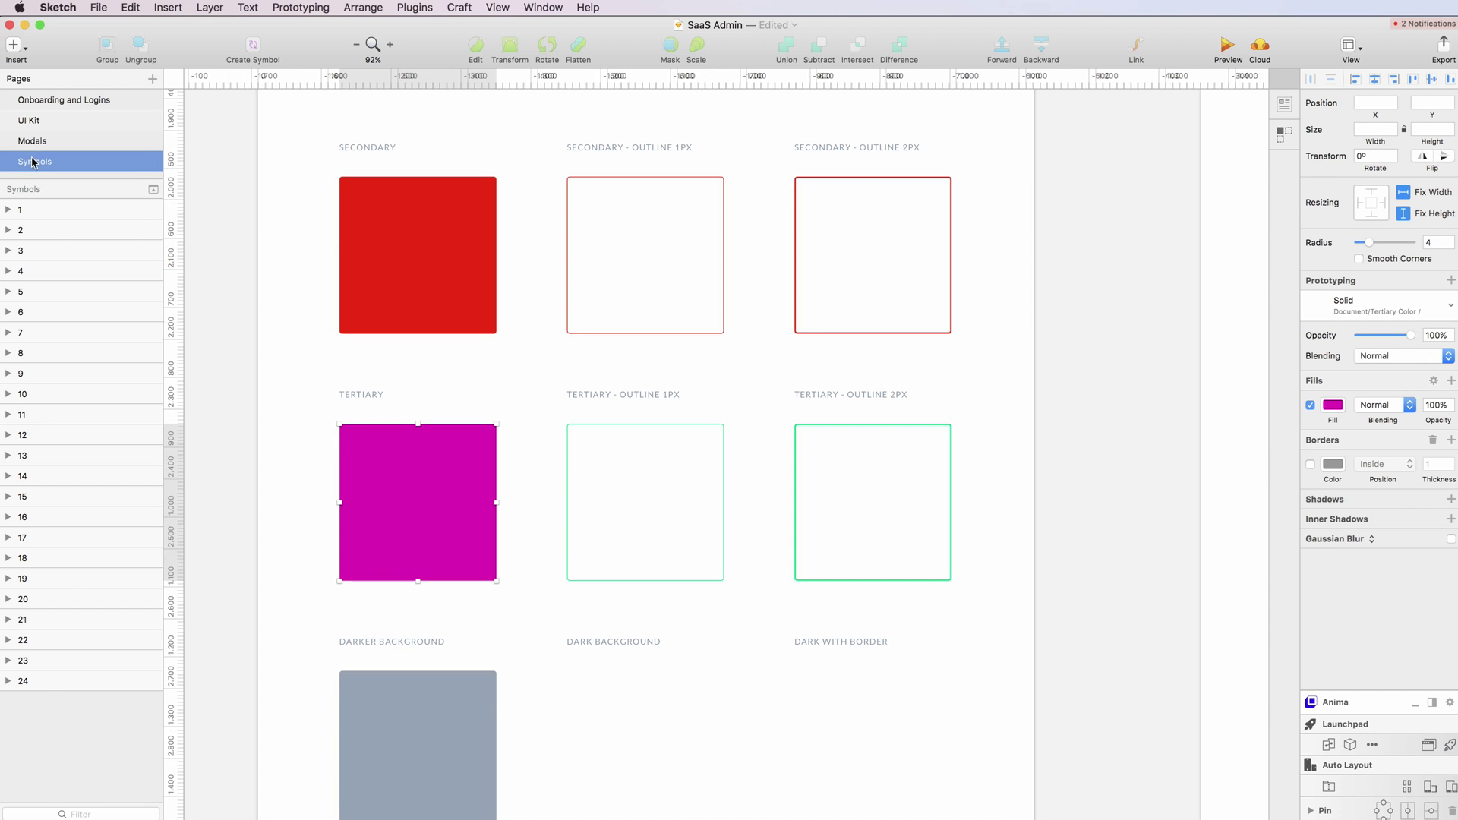
scroll(474, 382, down, 3)
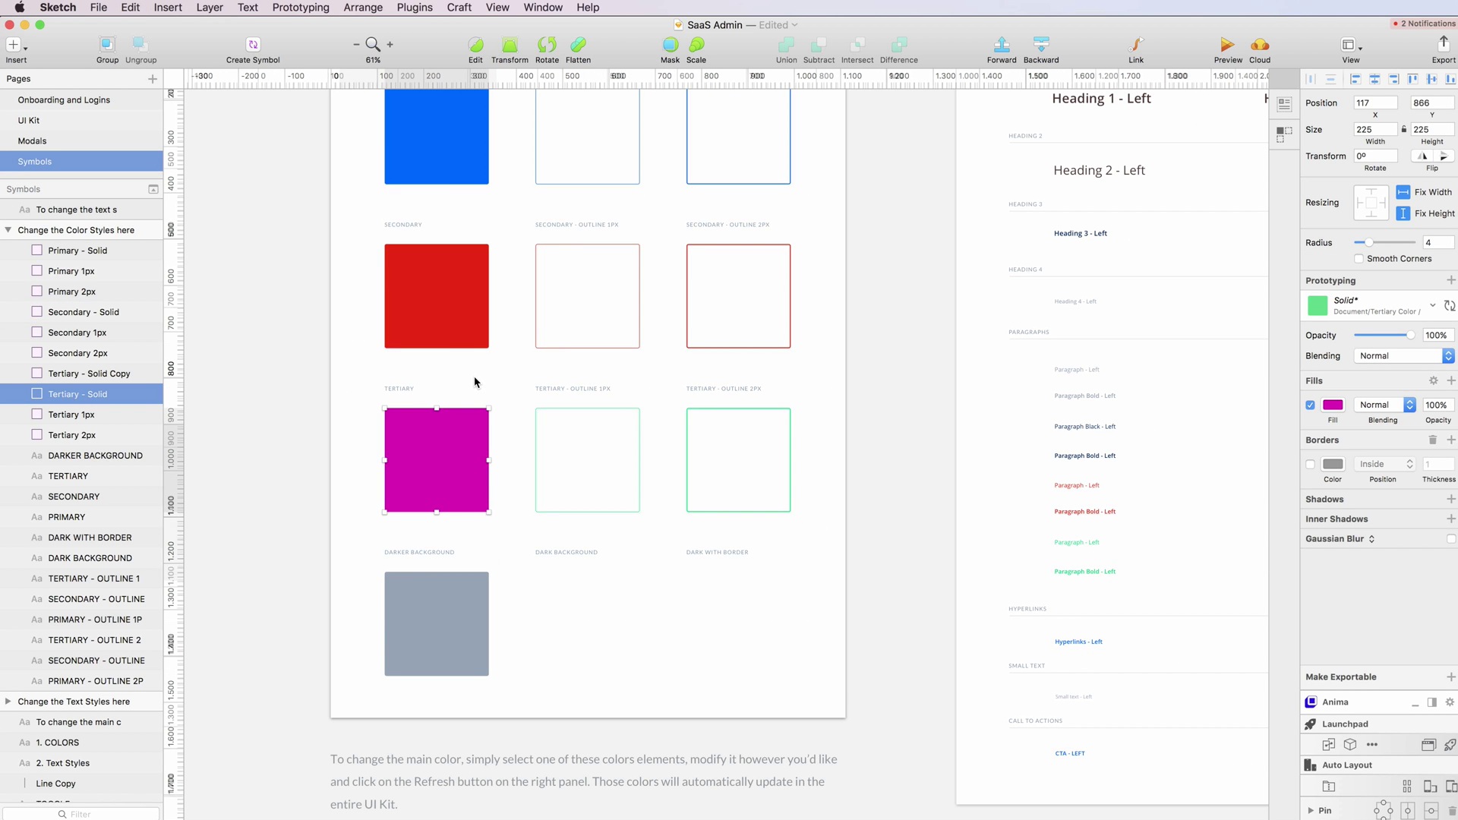
key(super+z)
click(367, 368)
- Scroll over to the Header component and select it
scroll(367, 367, up, 10)
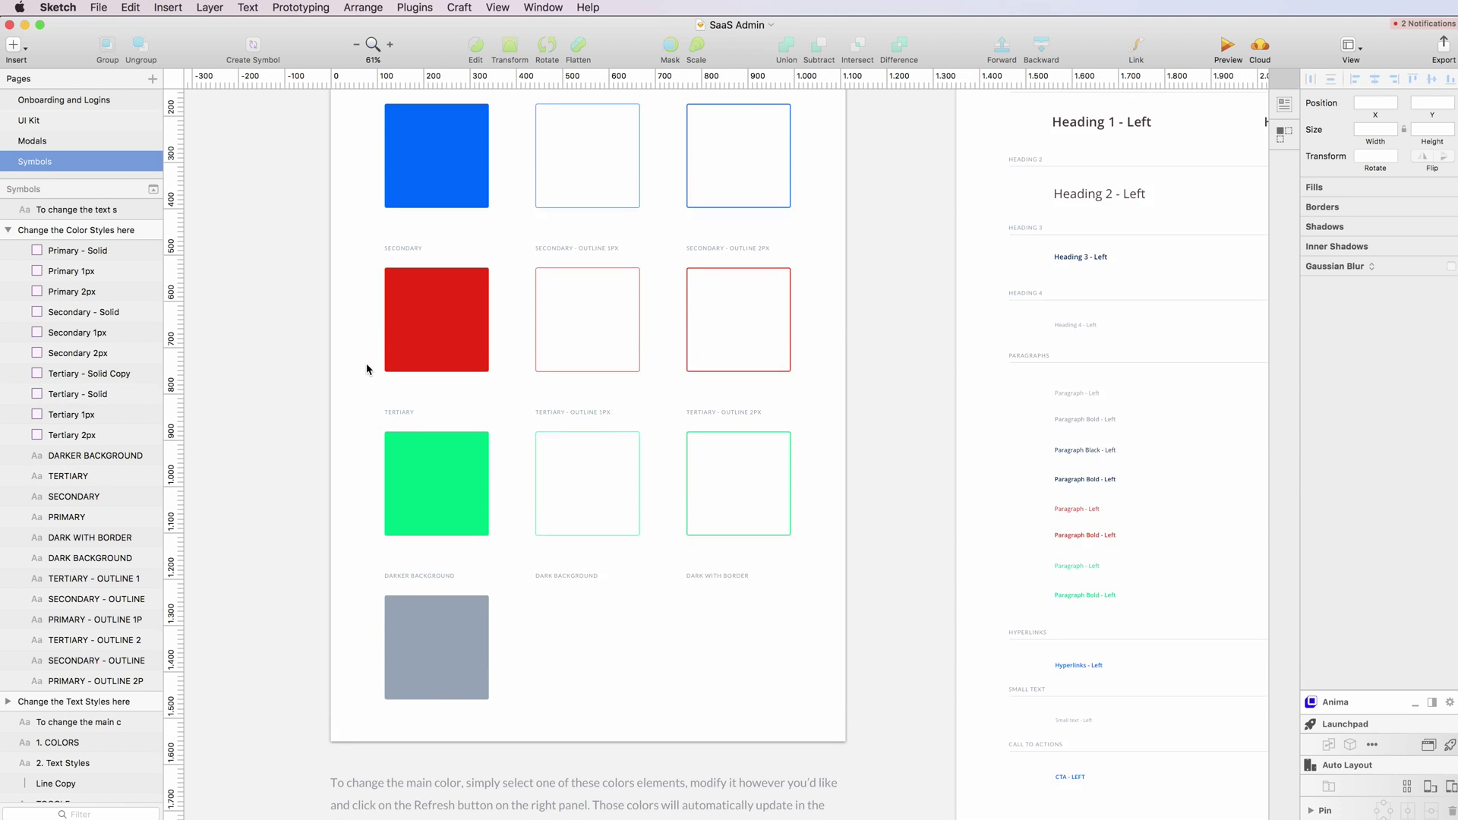
scroll(368, 368, left, 3)
scroll(368, 369, right, 10)
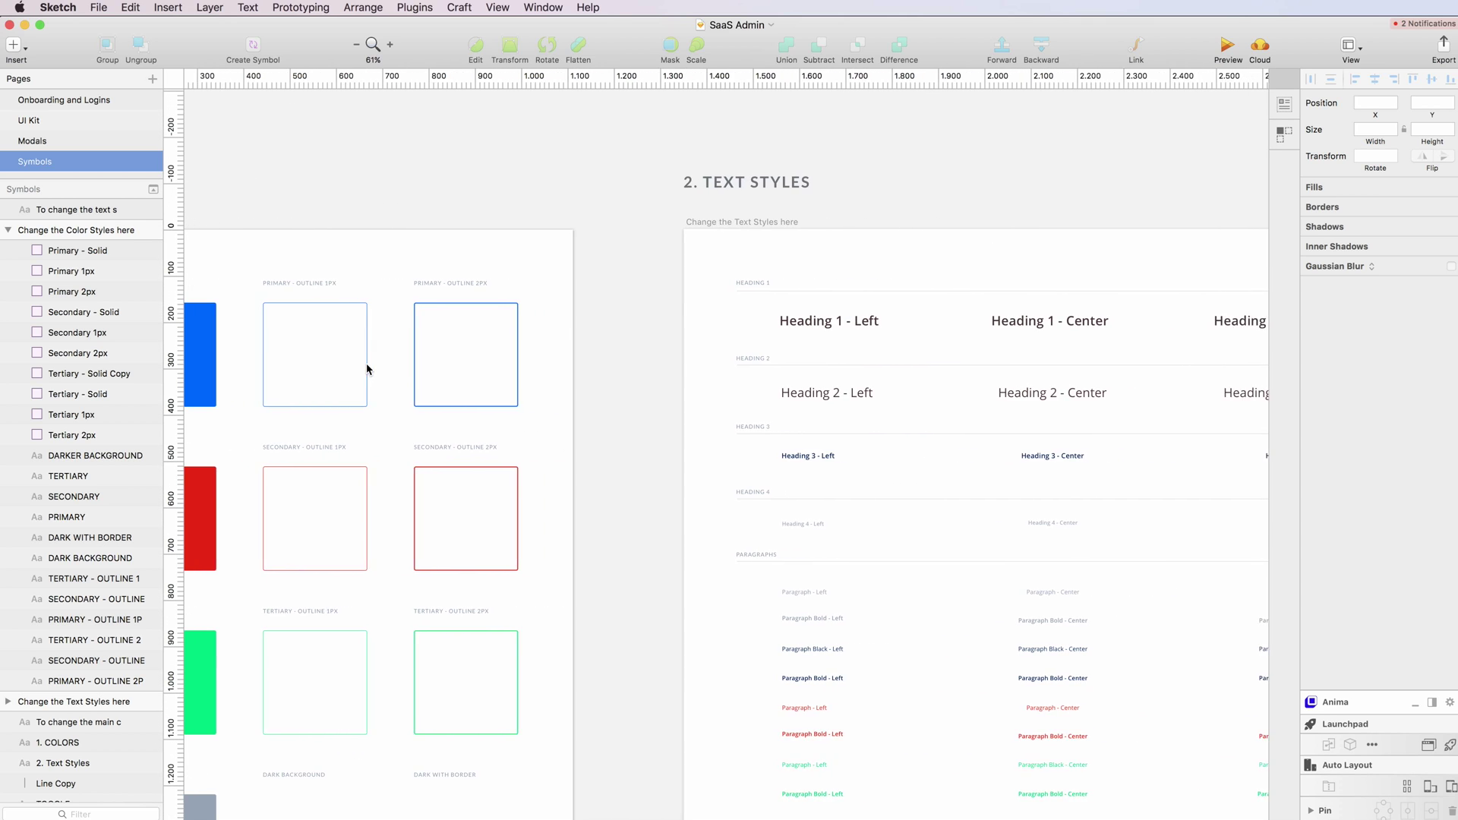
scroll(368, 369, right, 10)
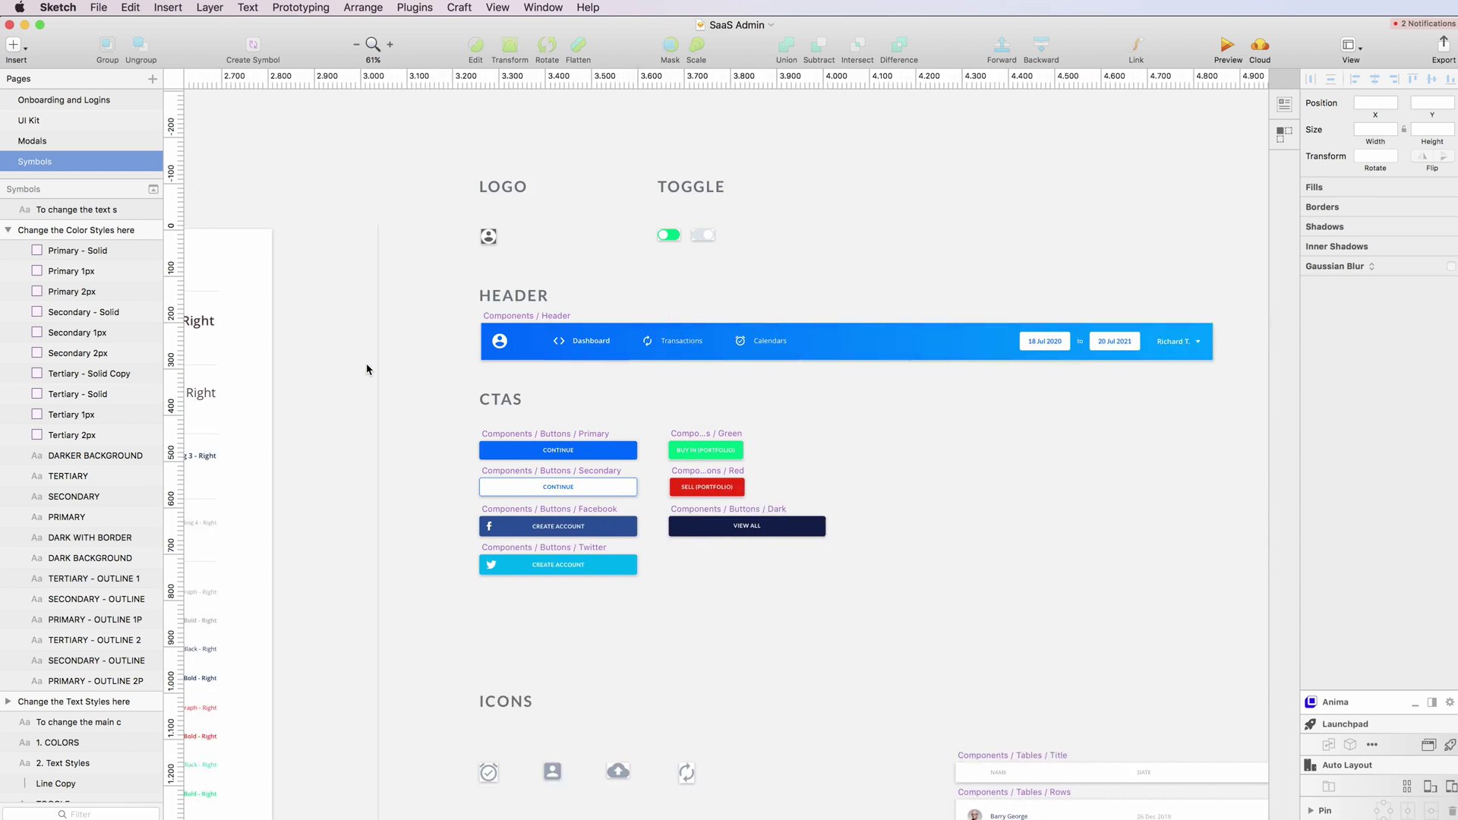
click(768, 329)
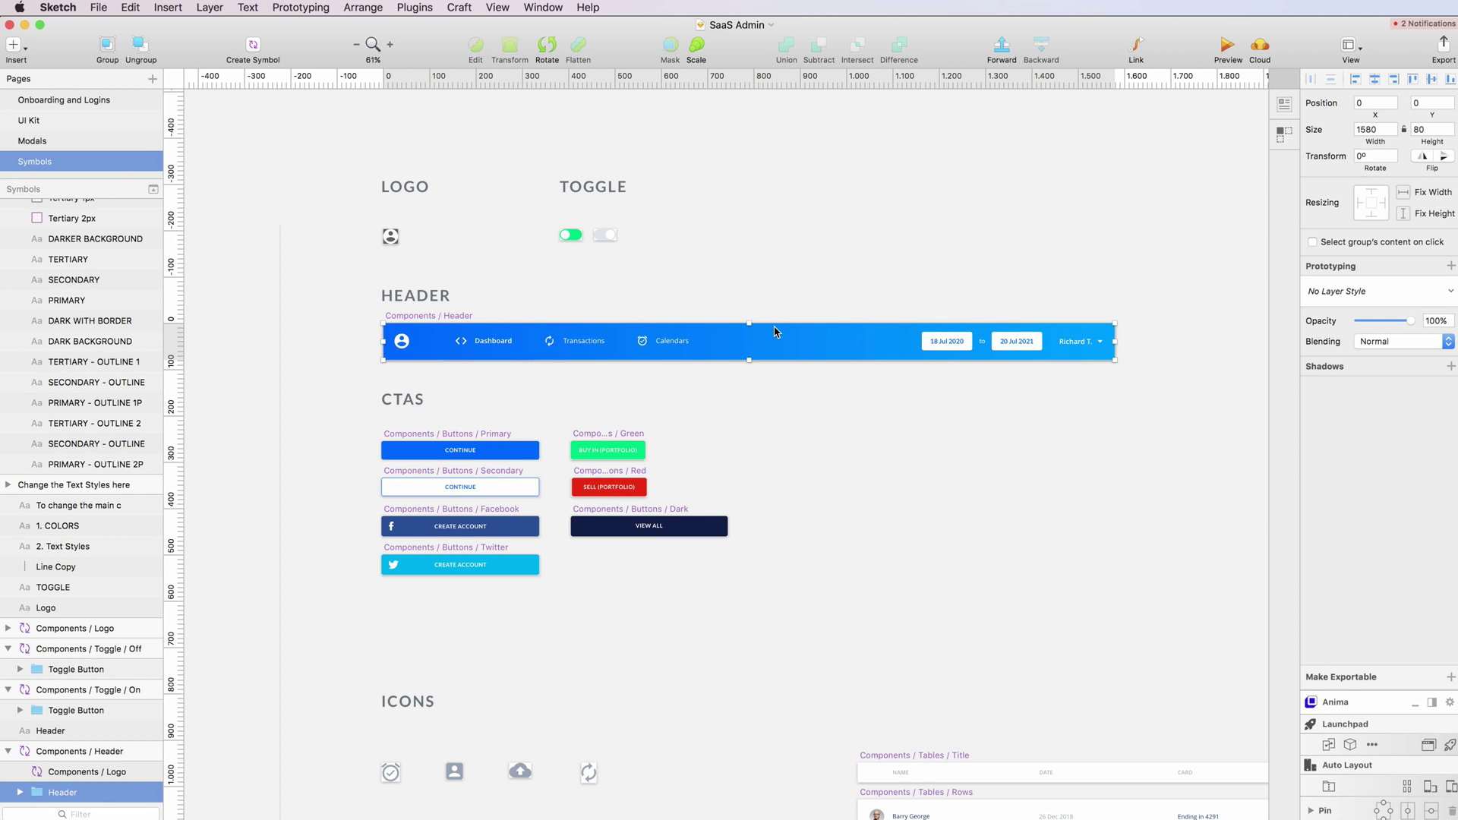
- Replace the Header Base rectangle's blue gradient with a solid orange FF8400 fill
double_click(774, 332)
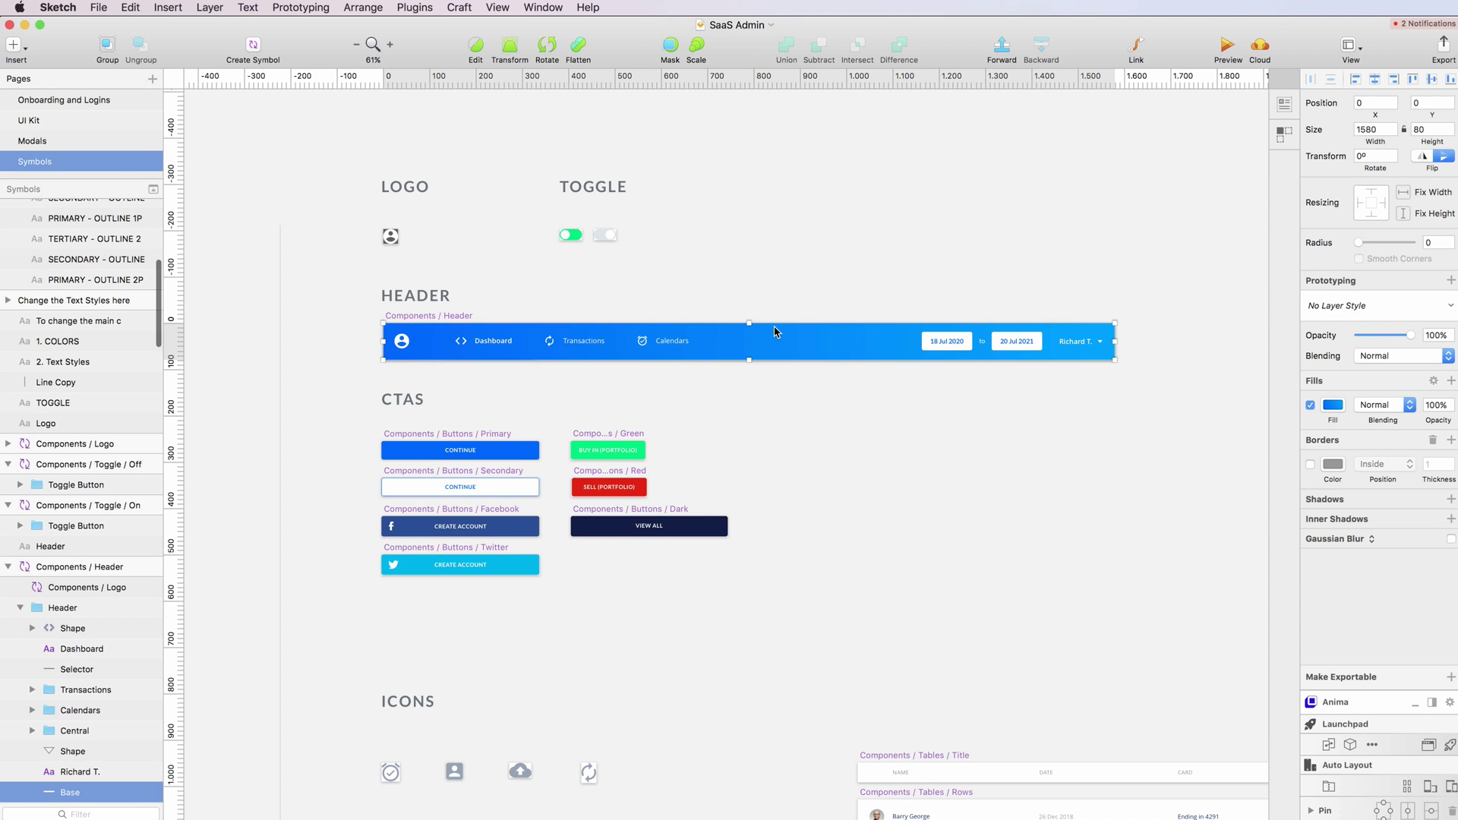
click(1334, 405)
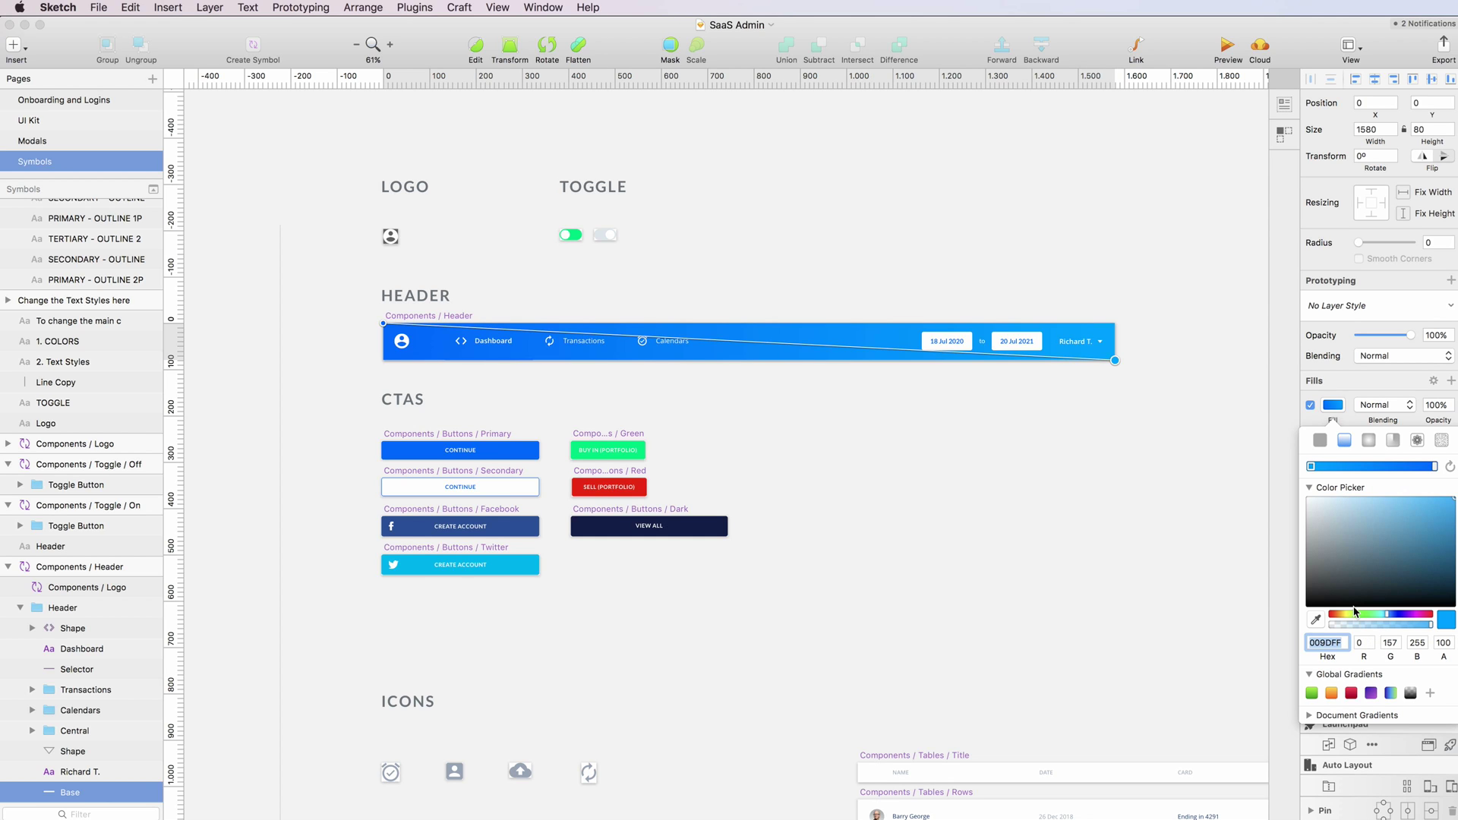
click(1317, 444)
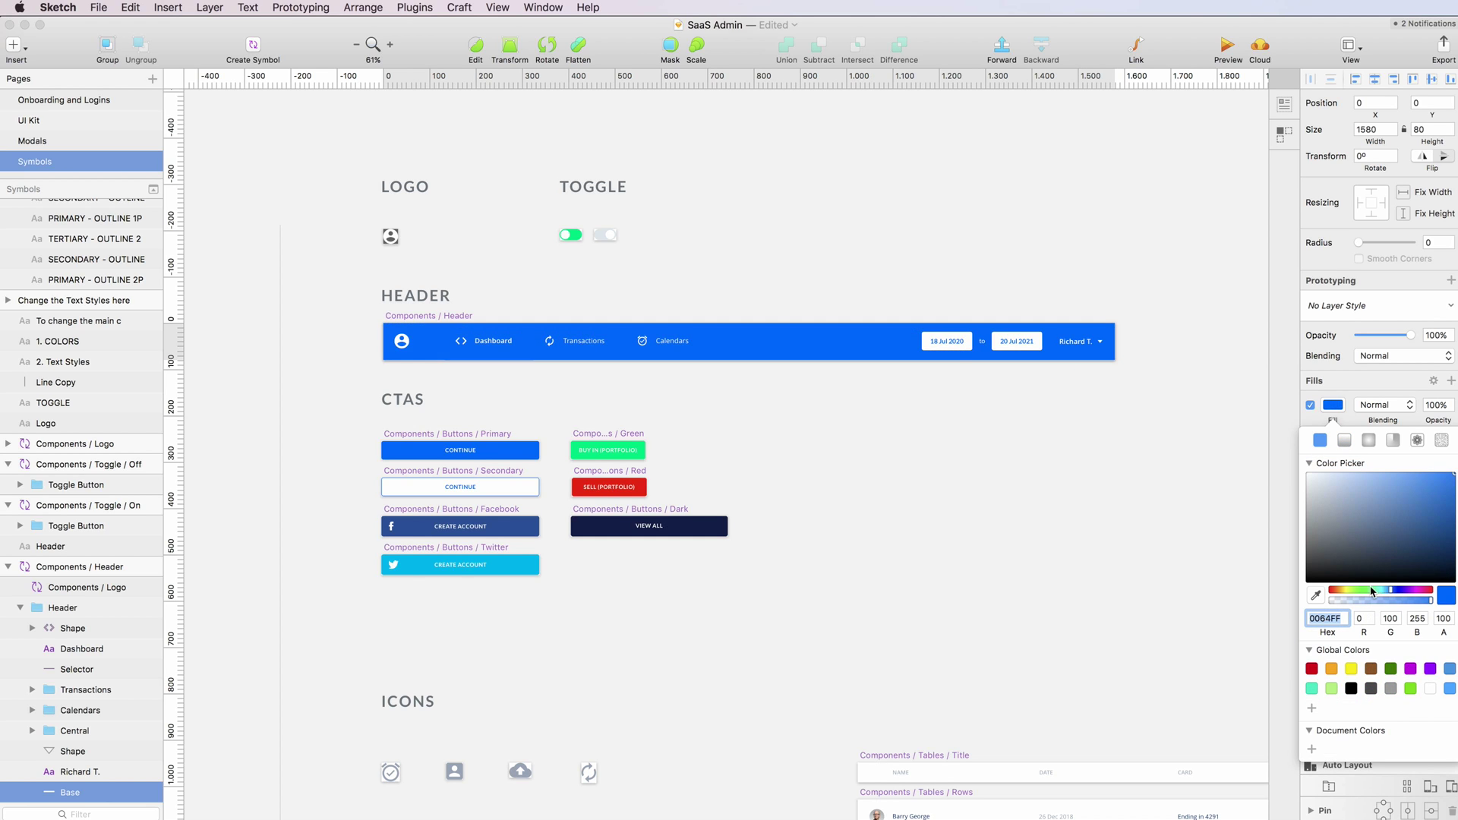
drag(1354, 595, 1340, 594)
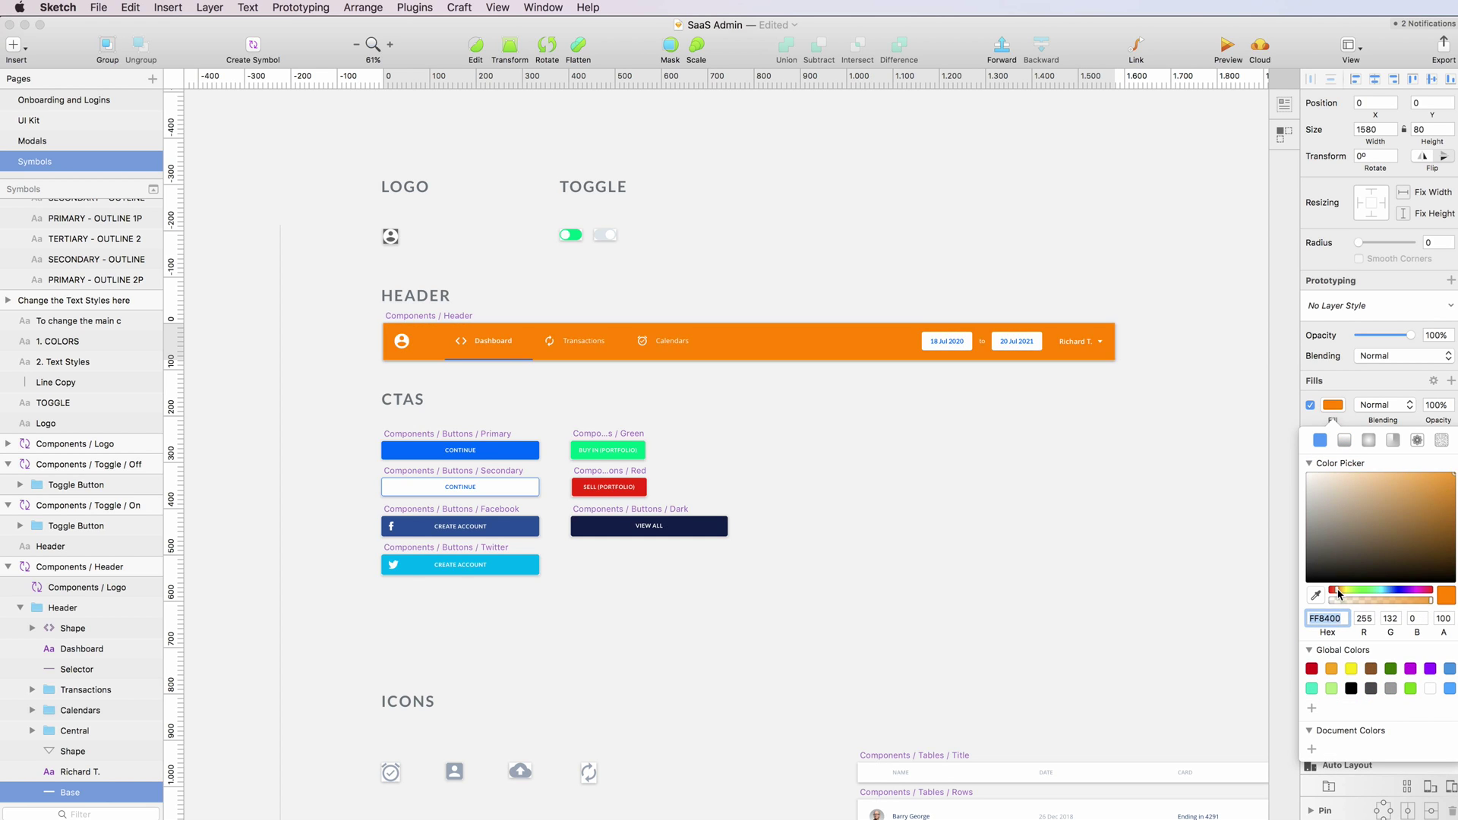
click(1006, 279)
- Review the orange headers on the Modals, UI Kit and Onboarding and Logins pages, then return to Symbols
click(55, 143)
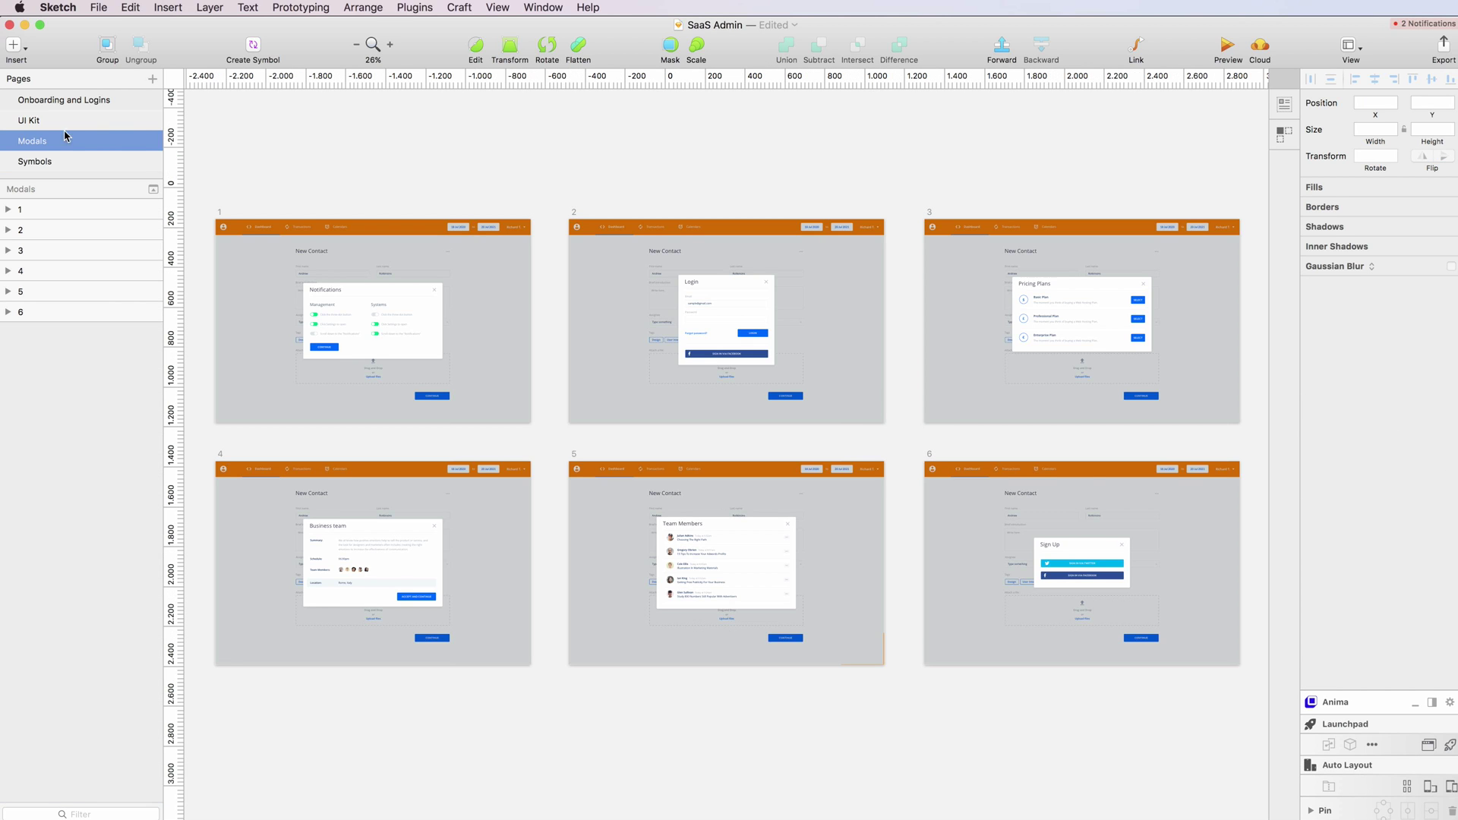
scroll(486, 240, down, 2)
click(68, 120)
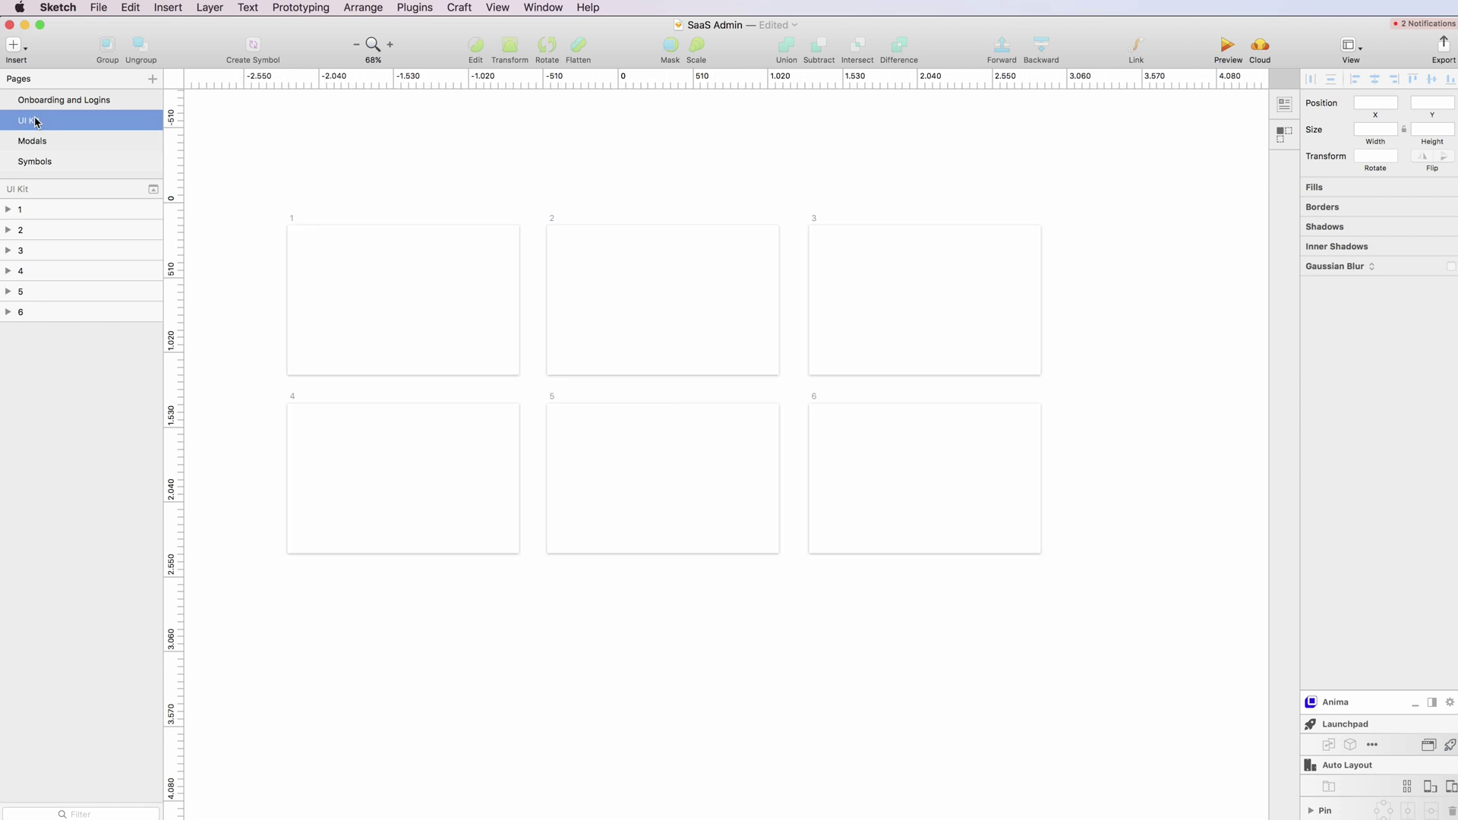
scroll(493, 237, down, 3)
scroll(493, 237, down, 5)
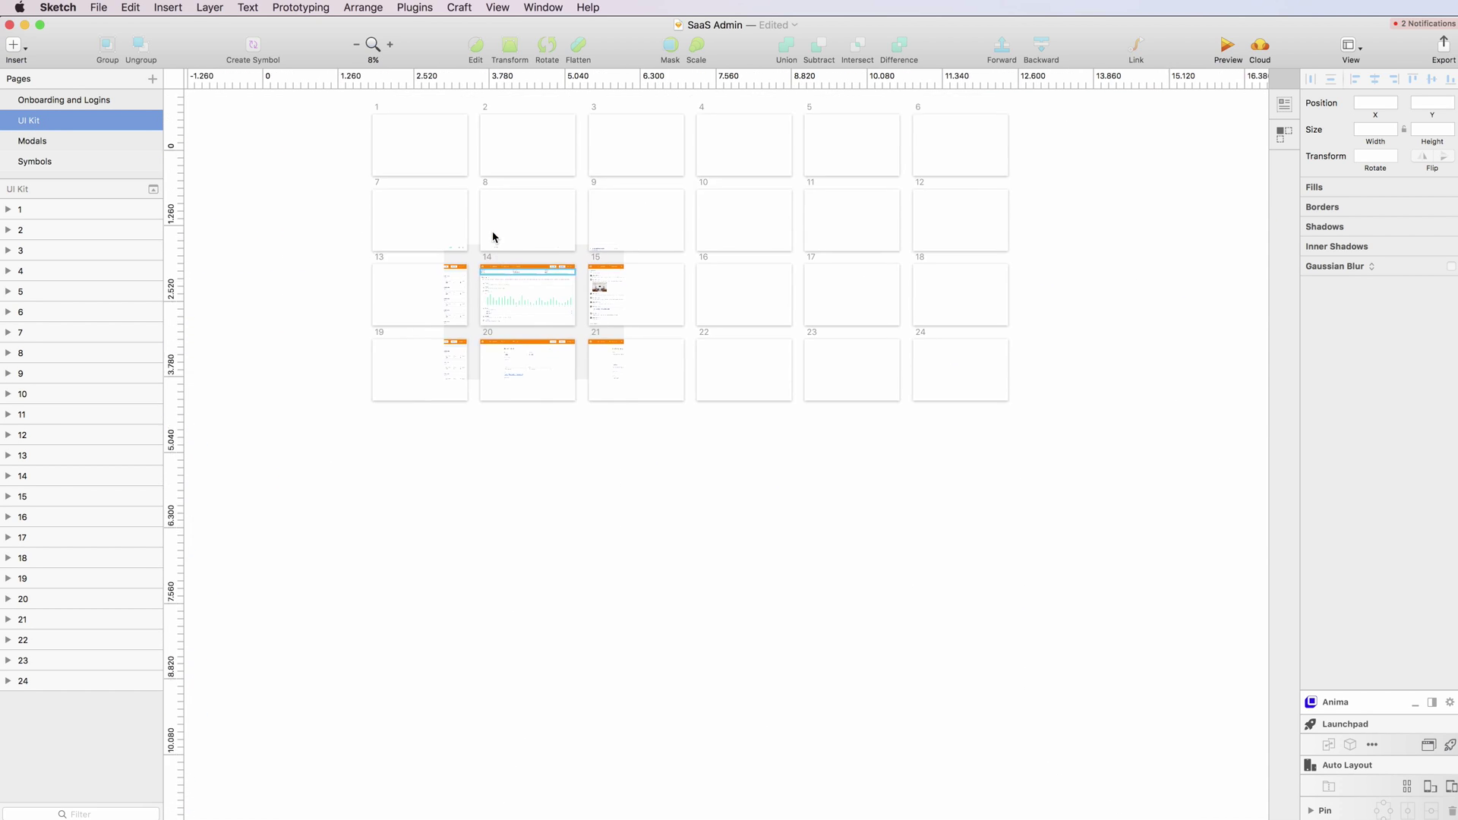
scroll(679, 366, up, 2)
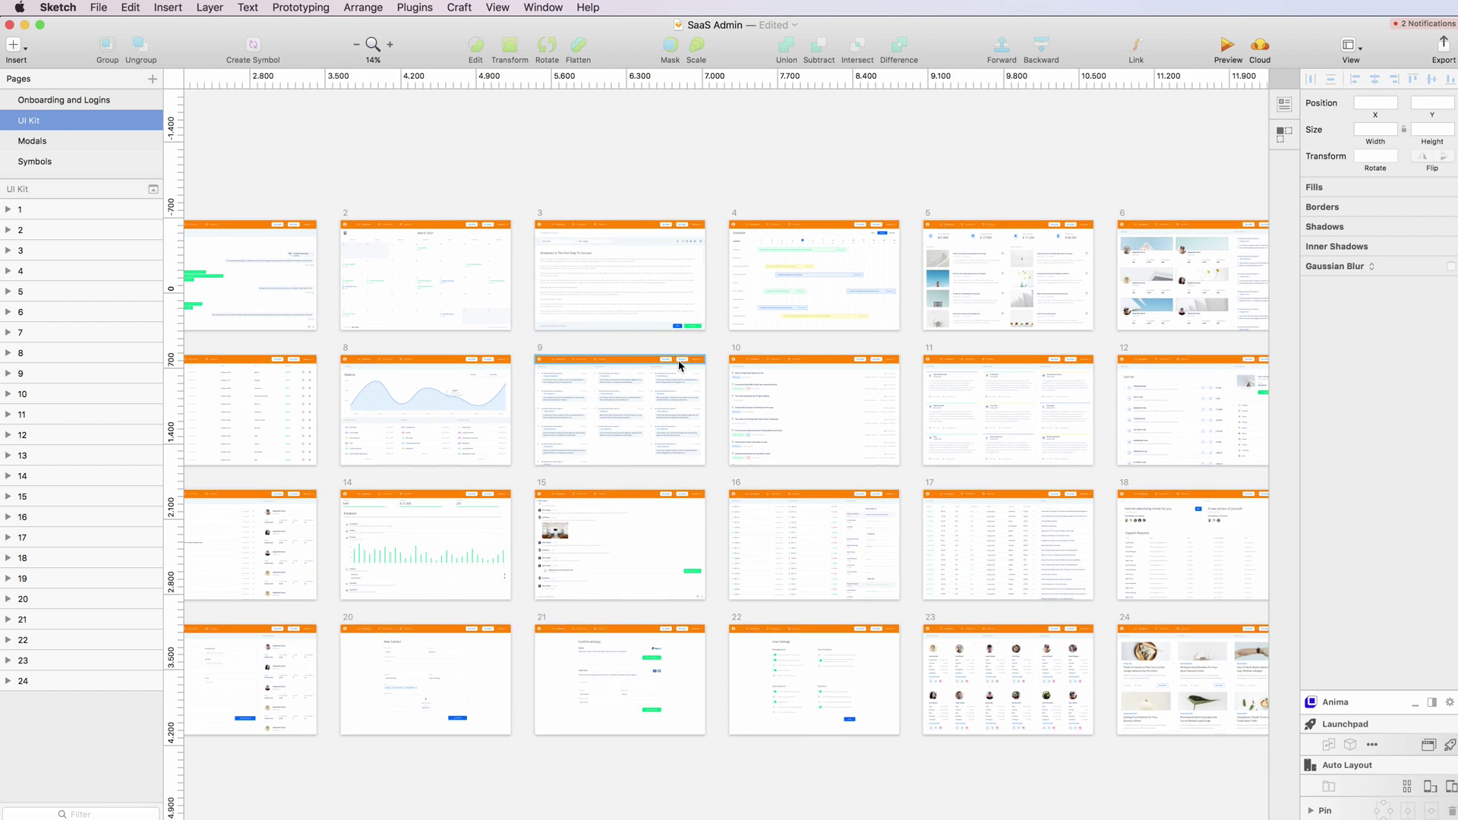
scroll(675, 366, left, 3)
click(64, 100)
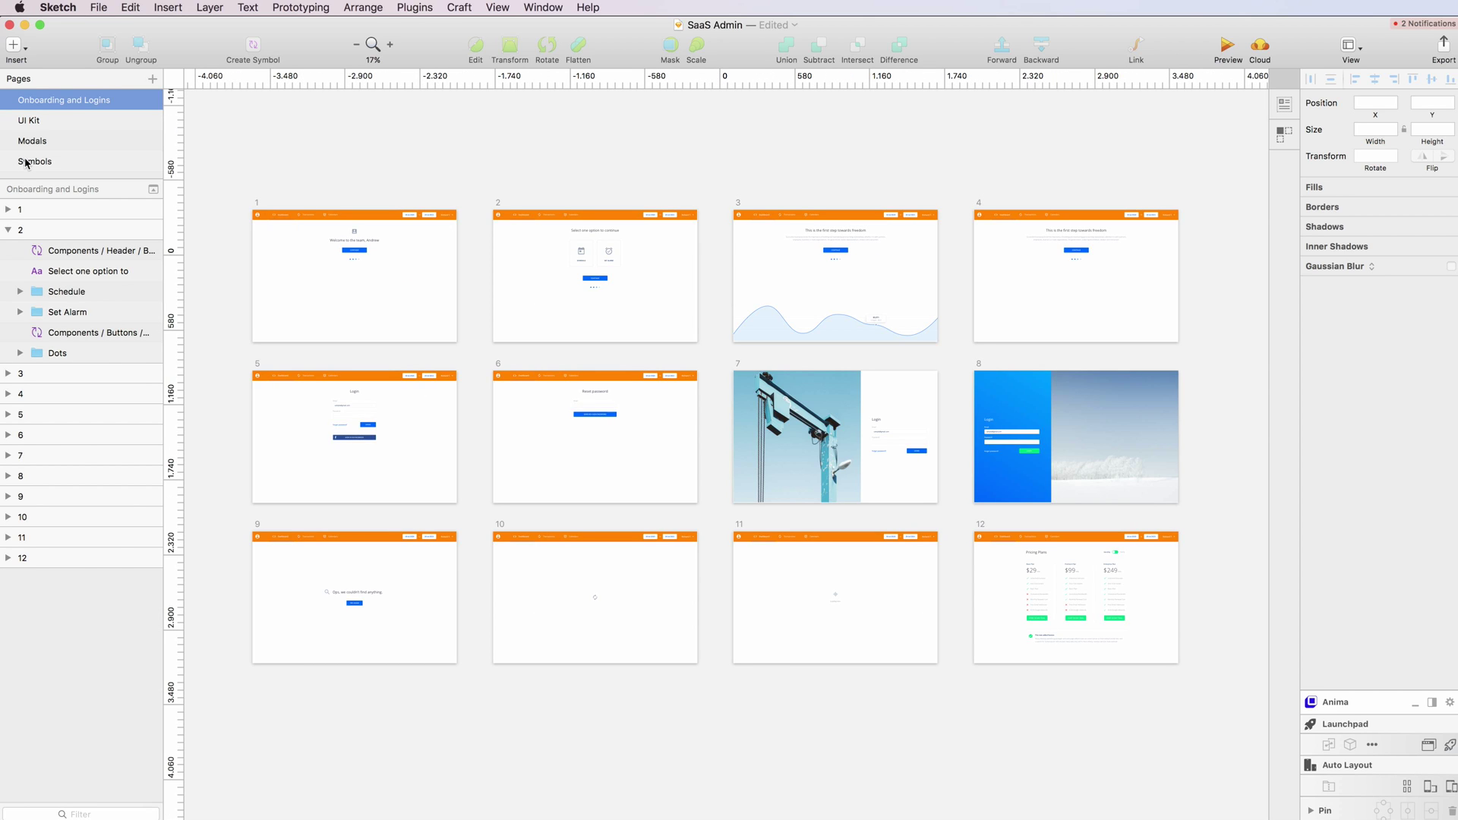
click(27, 162)
- Clear the selection and scroll the Symbols page to the Heading 2 text layers
click(516, 287)
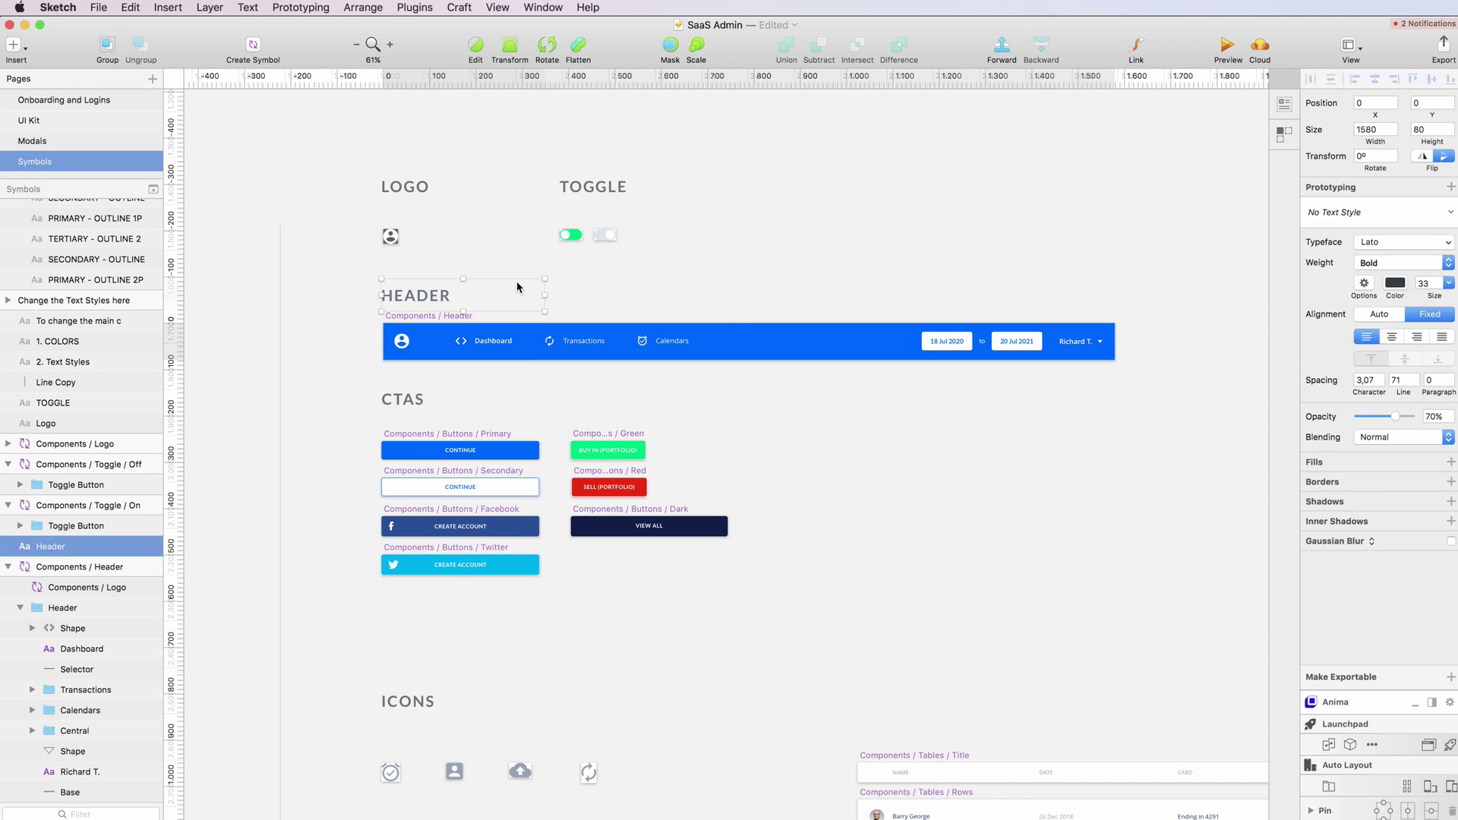
scroll(493, 274, left, 1)
click(316, 254)
scroll(317, 254, down, 3)
scroll(316, 254, left, 10)
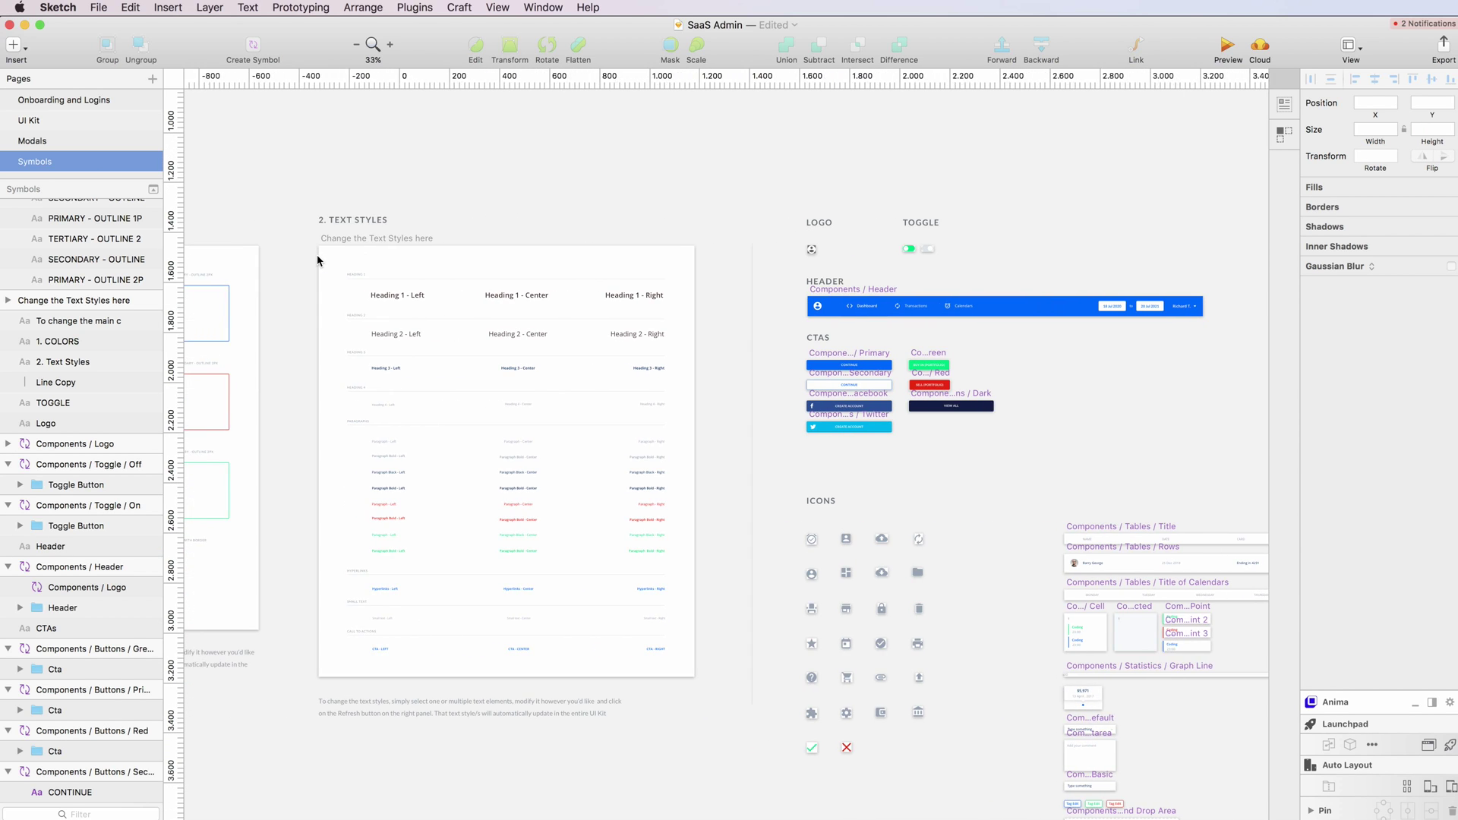
scroll(317, 253, left, 5)
scroll(769, 347, up, 5)
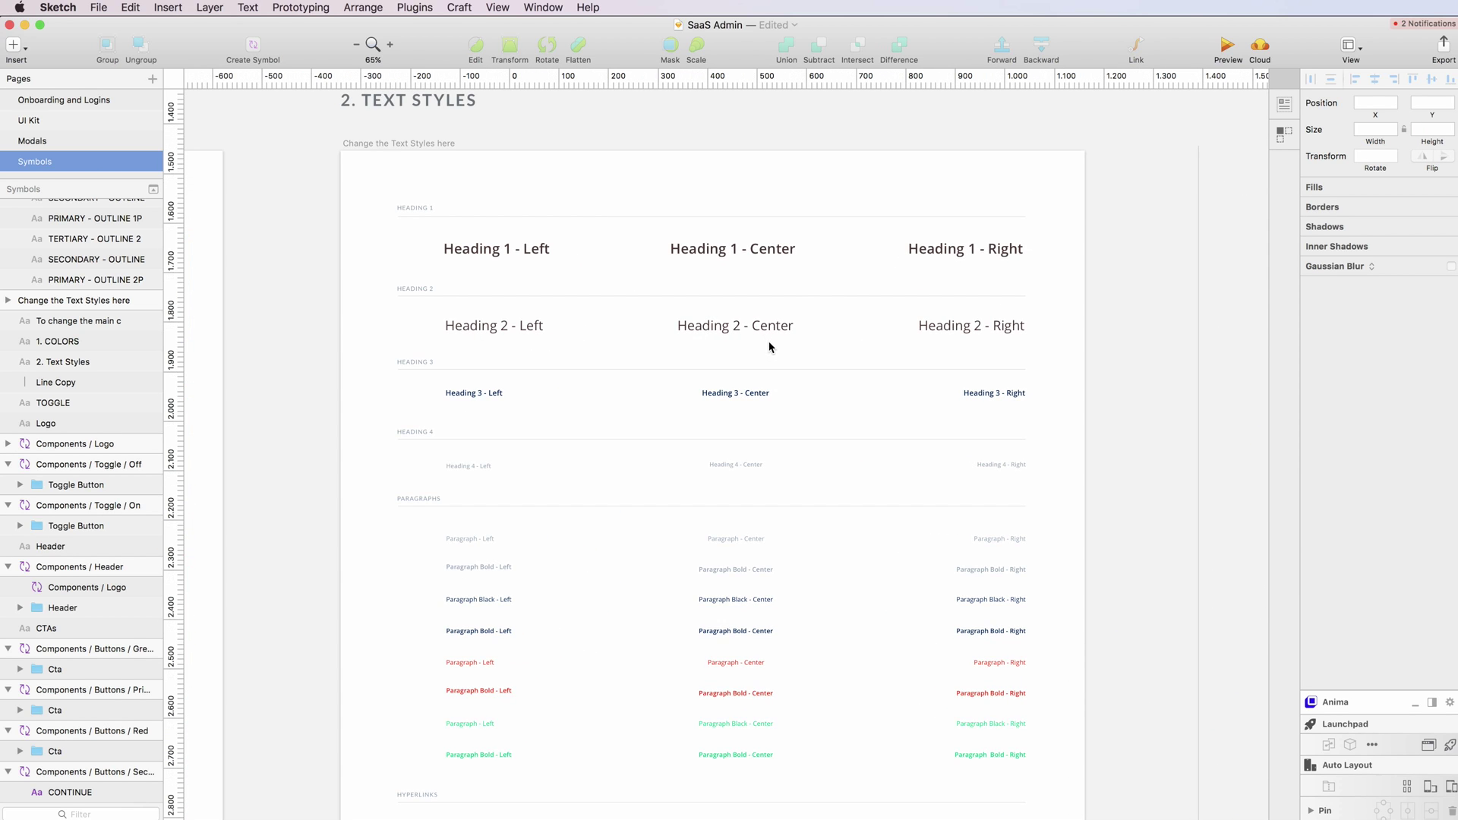
scroll(770, 347, up, 3)
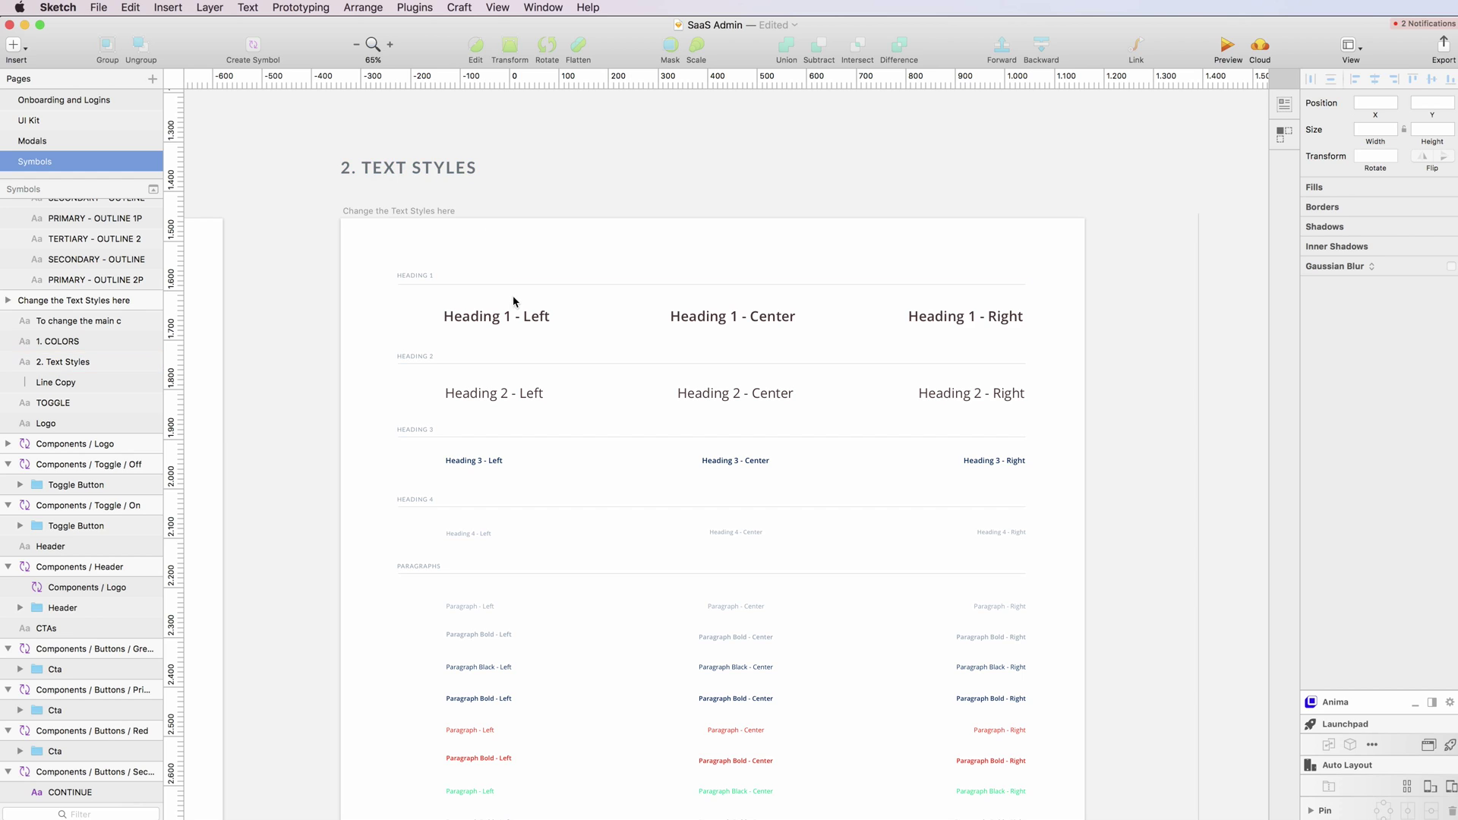
- Select the three Heading 2 texts, colour them red FF0000 and update their text styles
drag(571, 403, 966, 394)
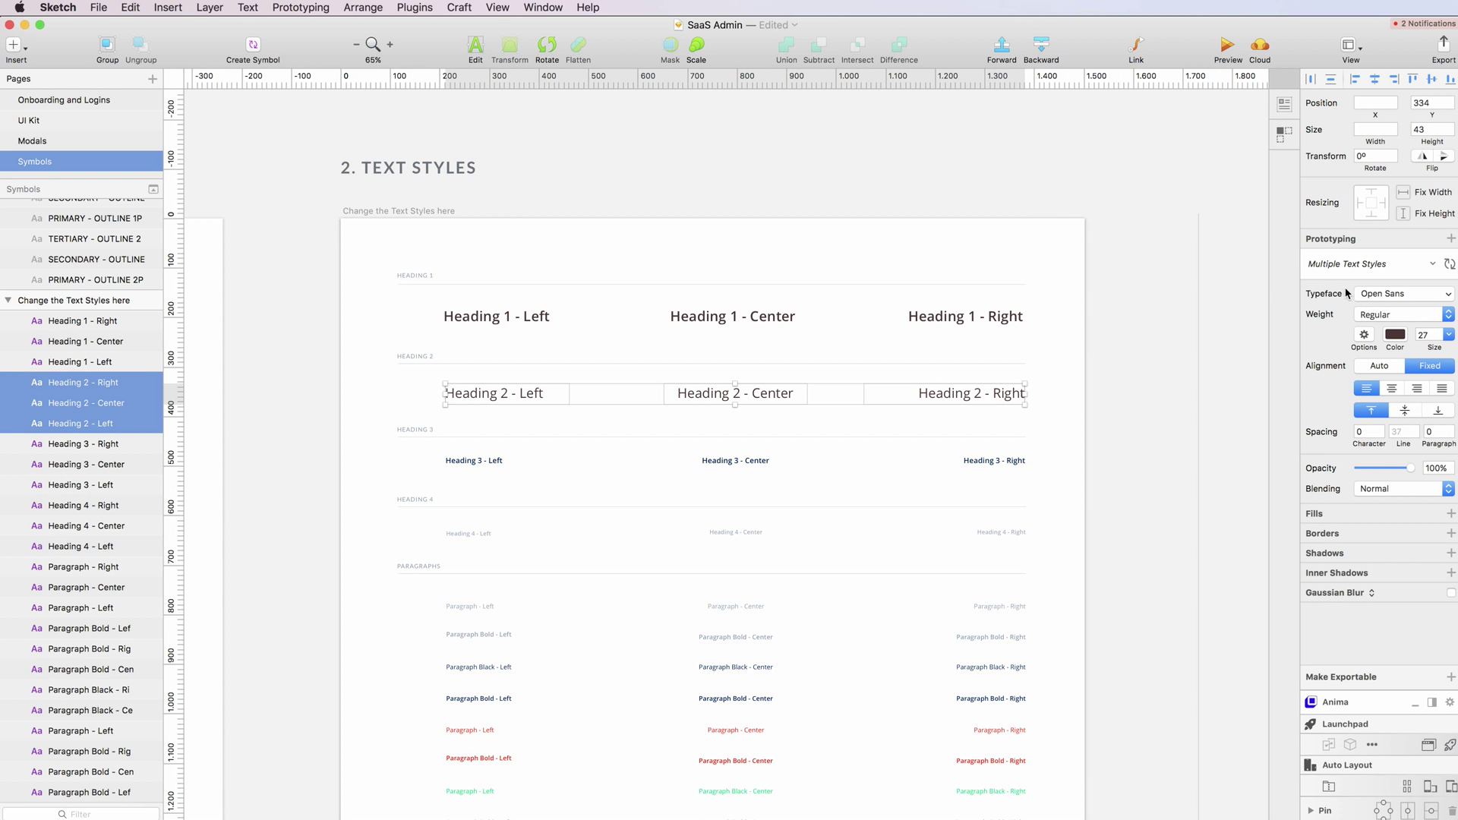
click(1393, 337)
click(1426, 393)
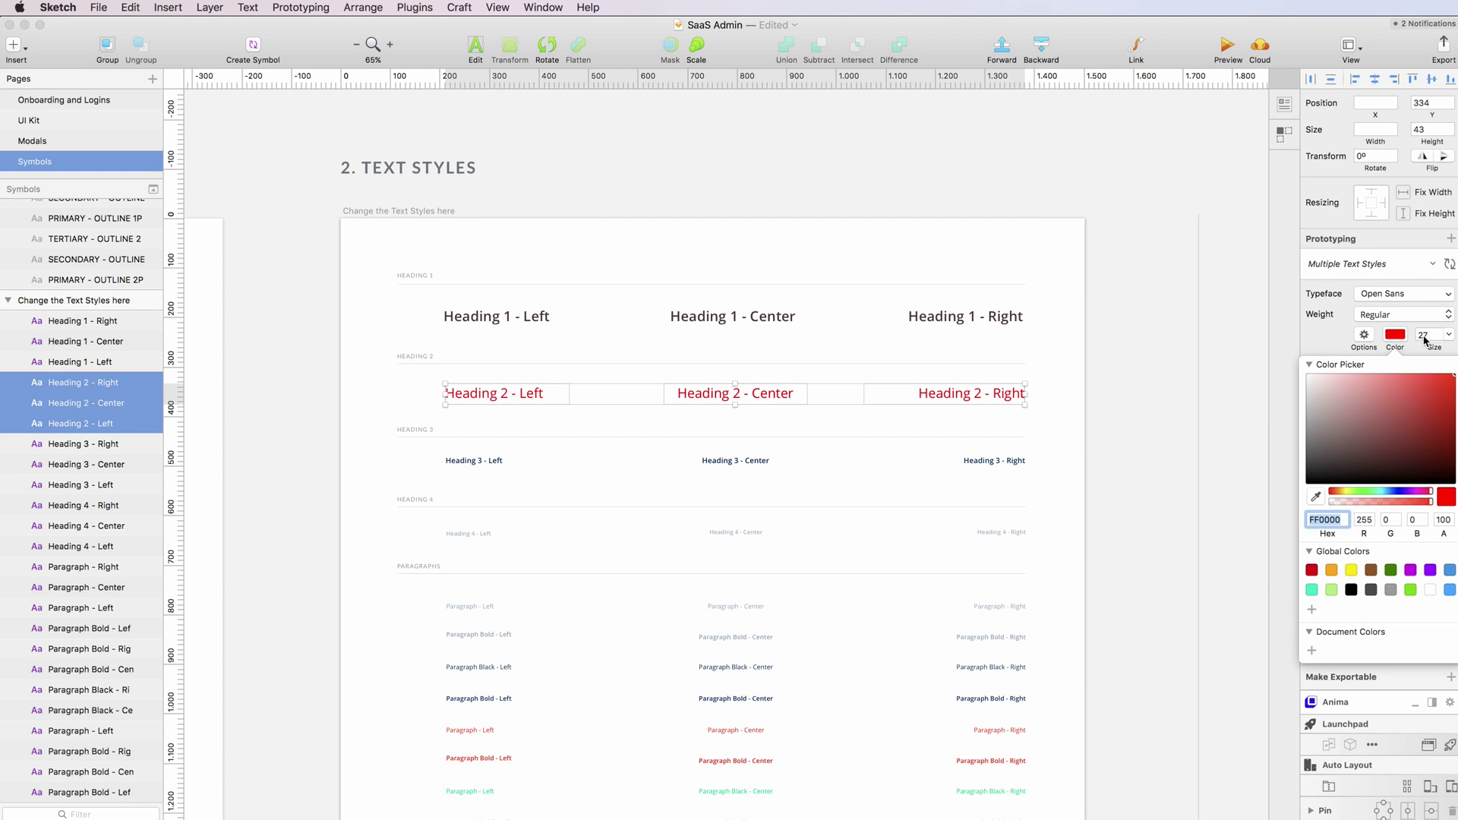
click(1448, 263)
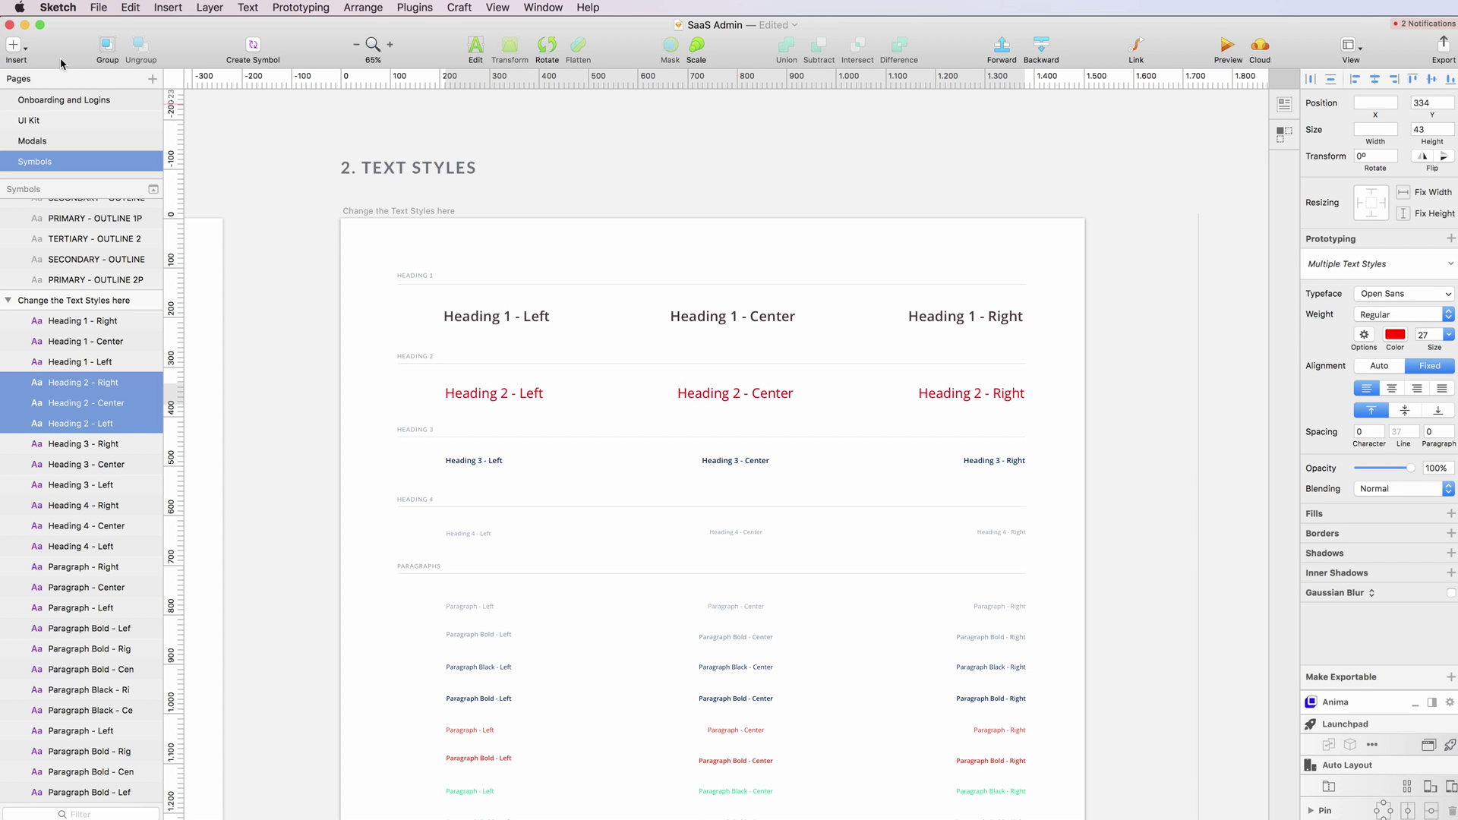
- On the Onboarding and Logins page, view artboards 1 to 3 showing red Heading 2 titles like Login
click(82, 102)
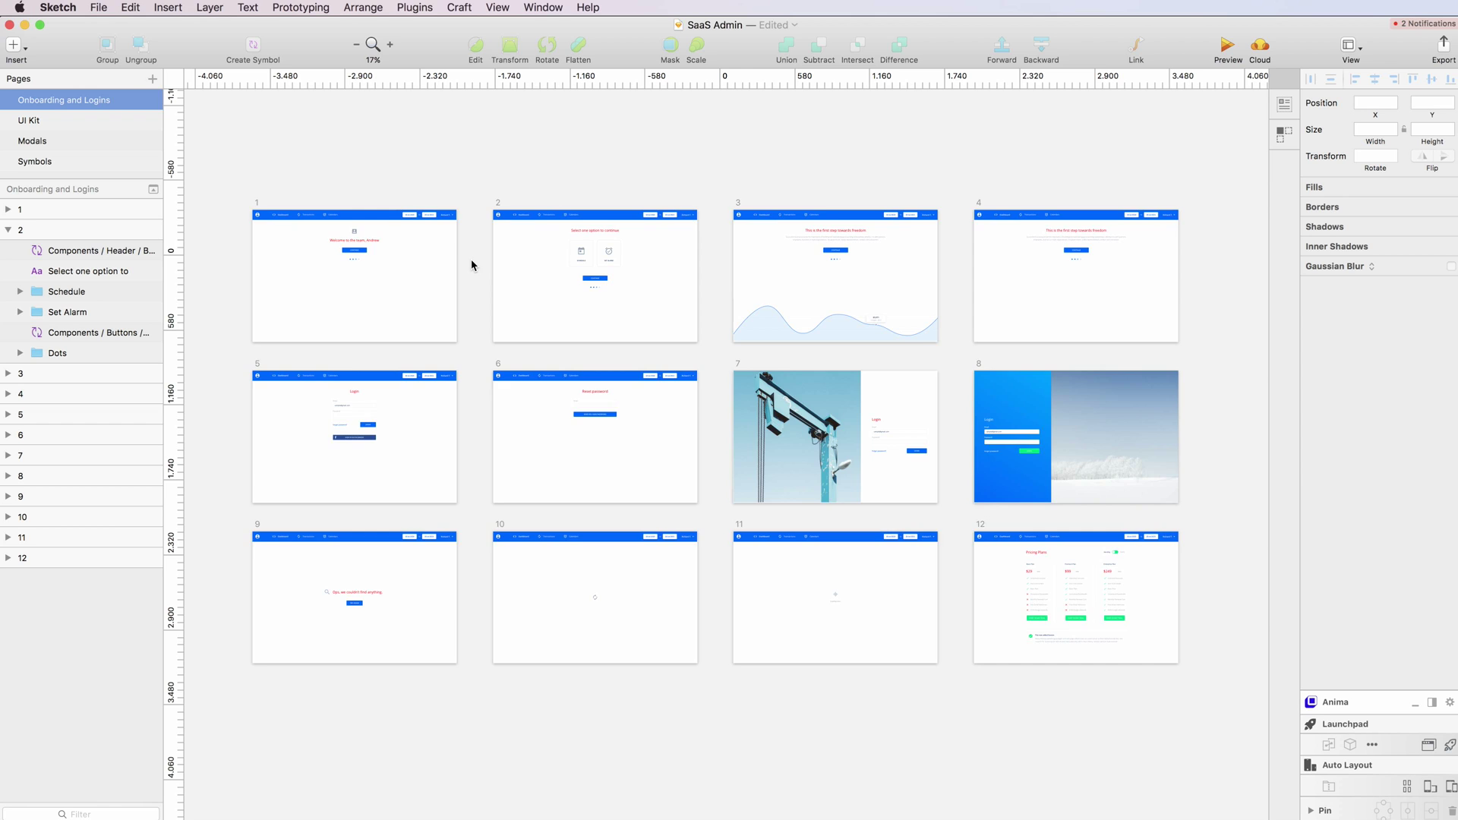
scroll(471, 263, up, 5)
scroll(471, 264, up, 6)
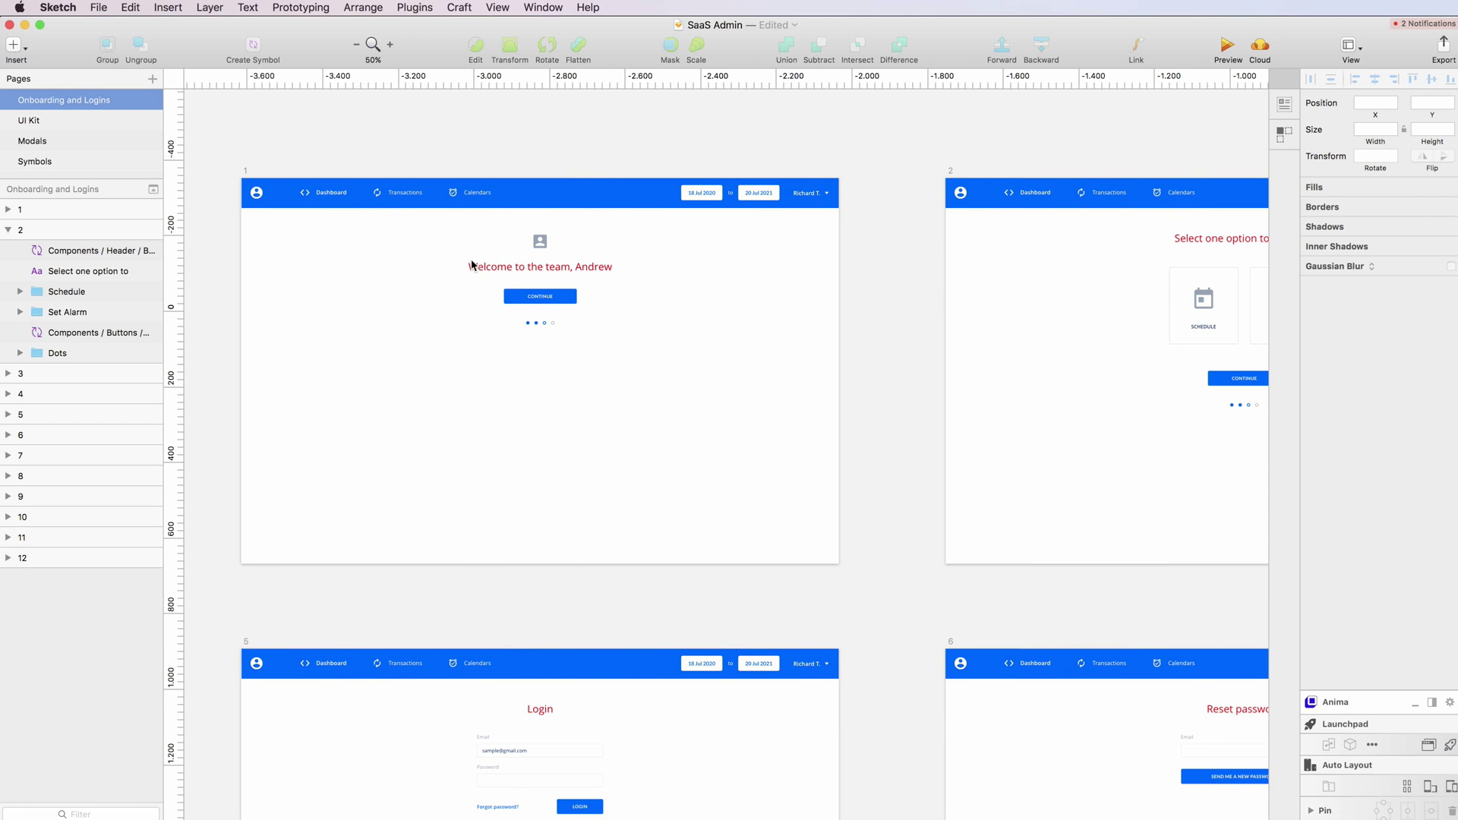
scroll(478, 399, right, 15)
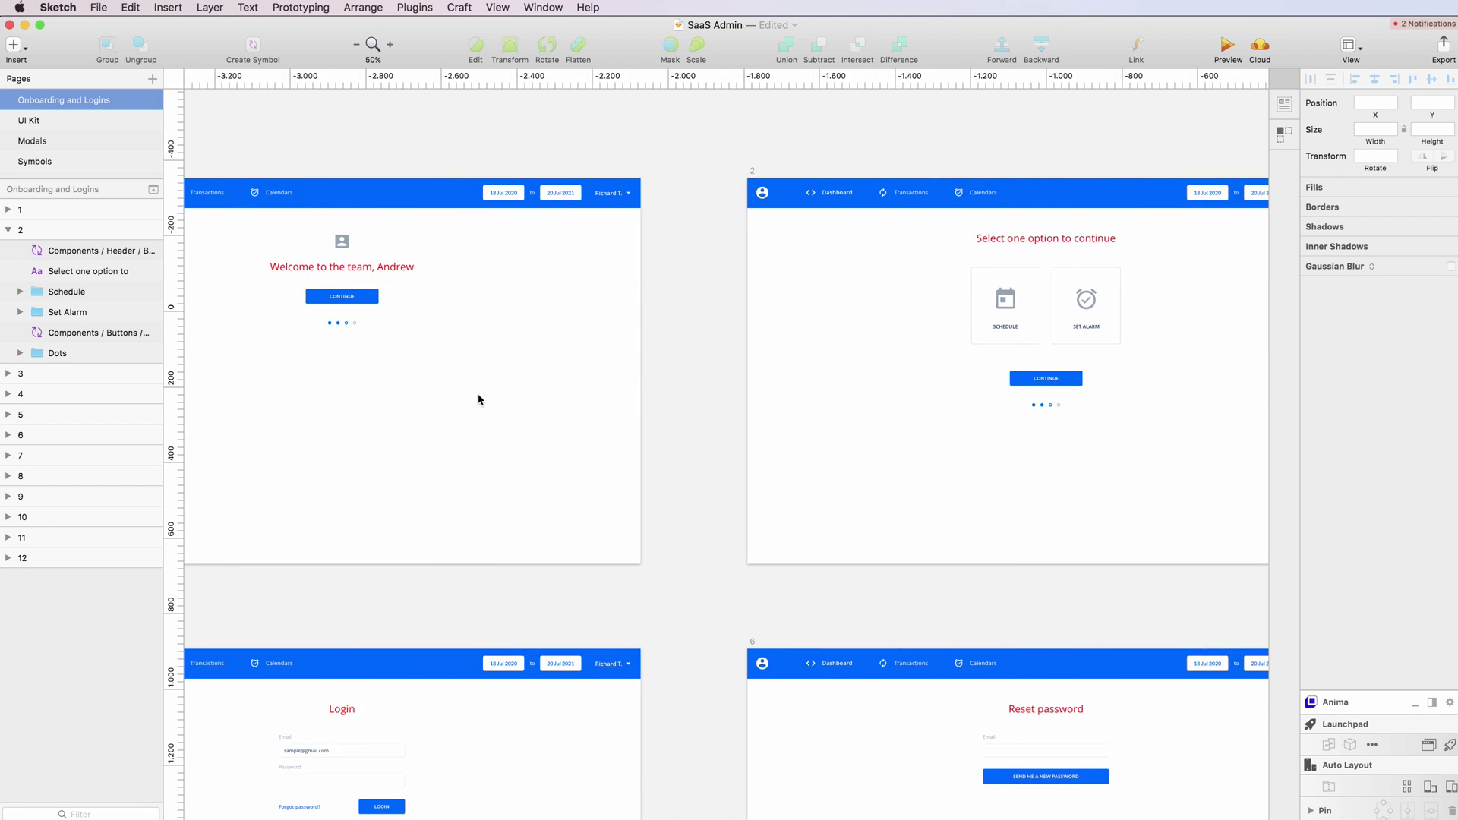
click(40, 163)
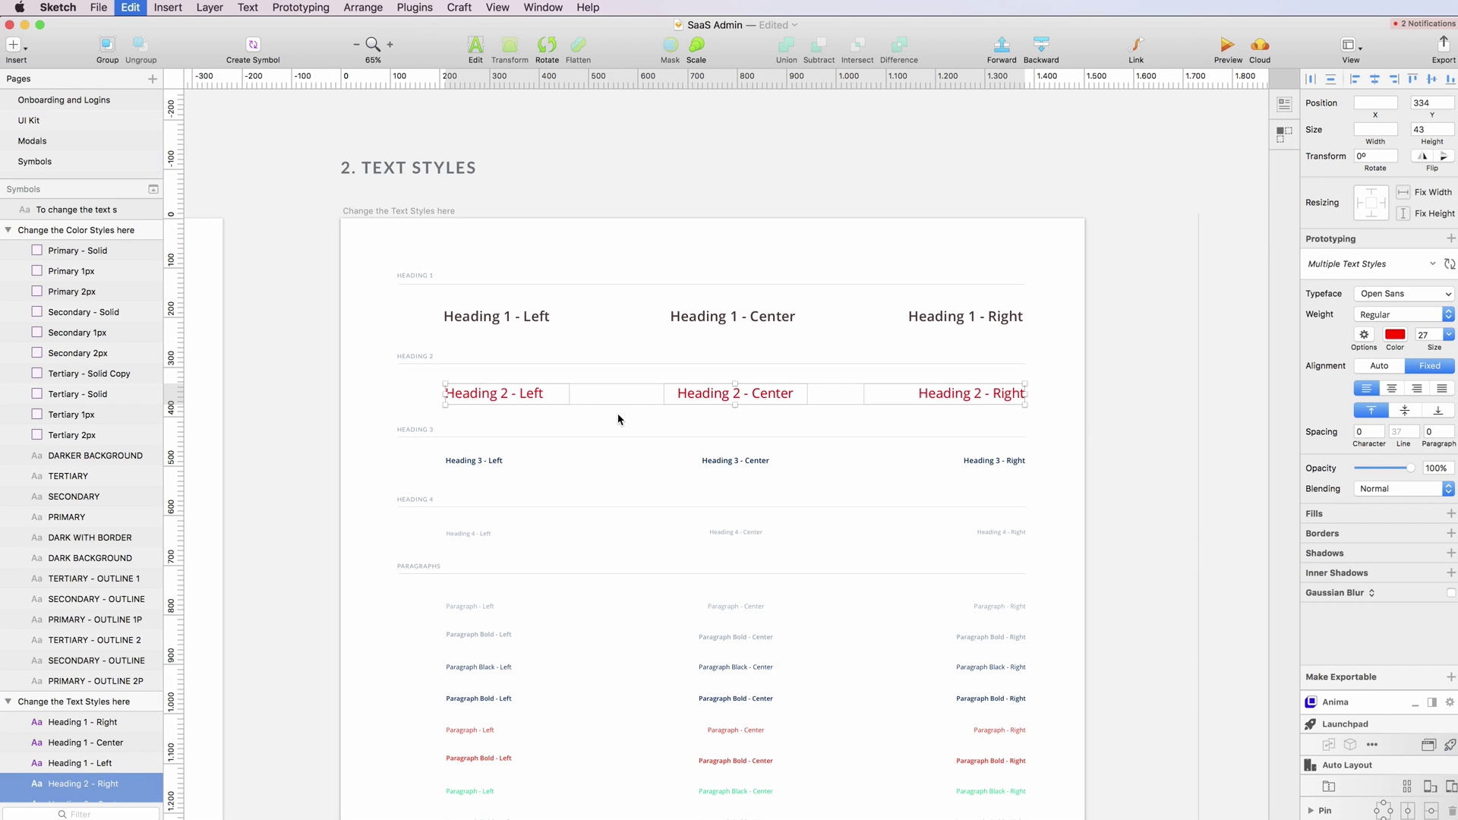
click(356, 413)
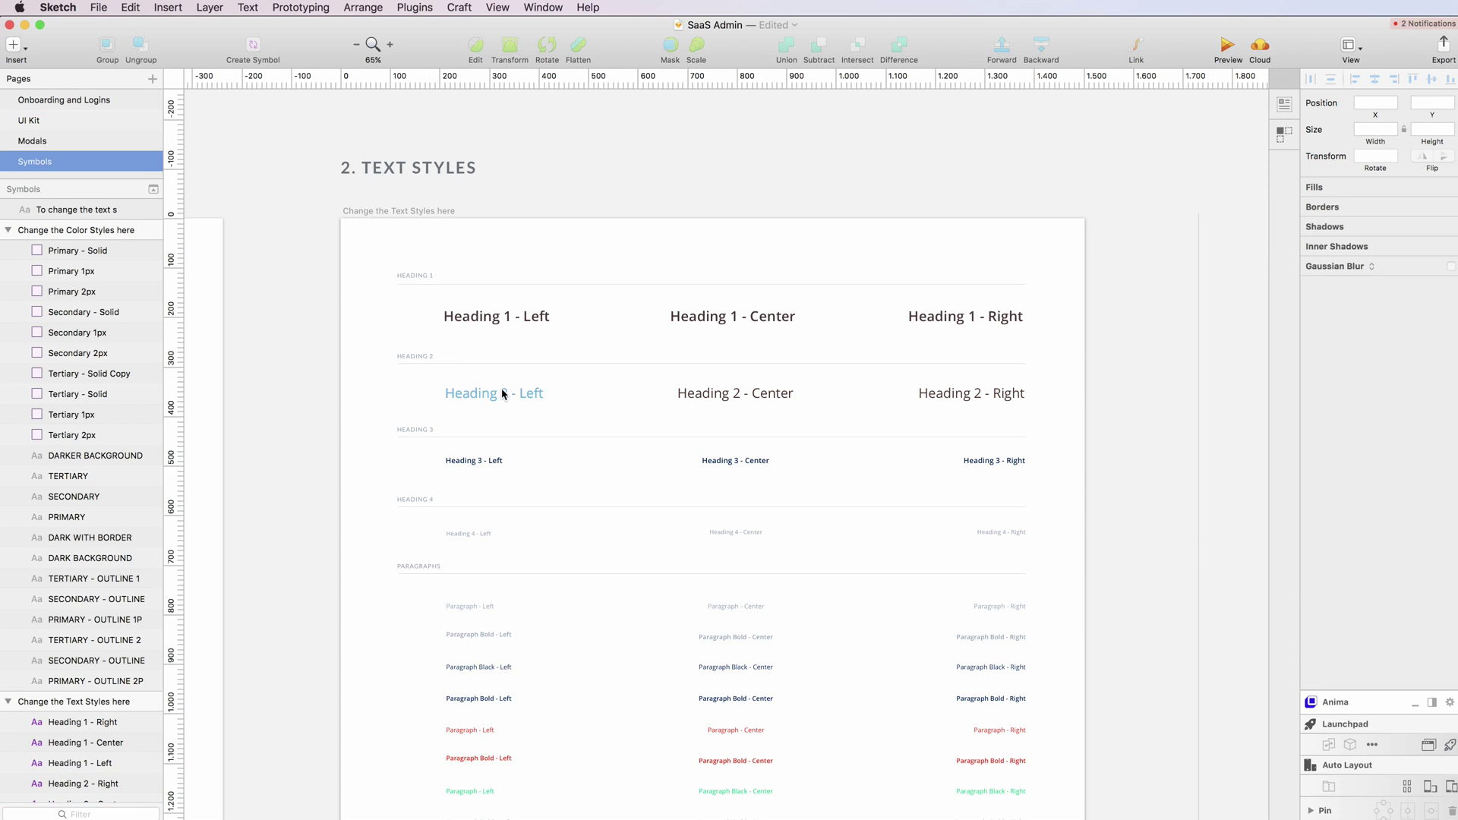
scroll(494, 330, down, 2)
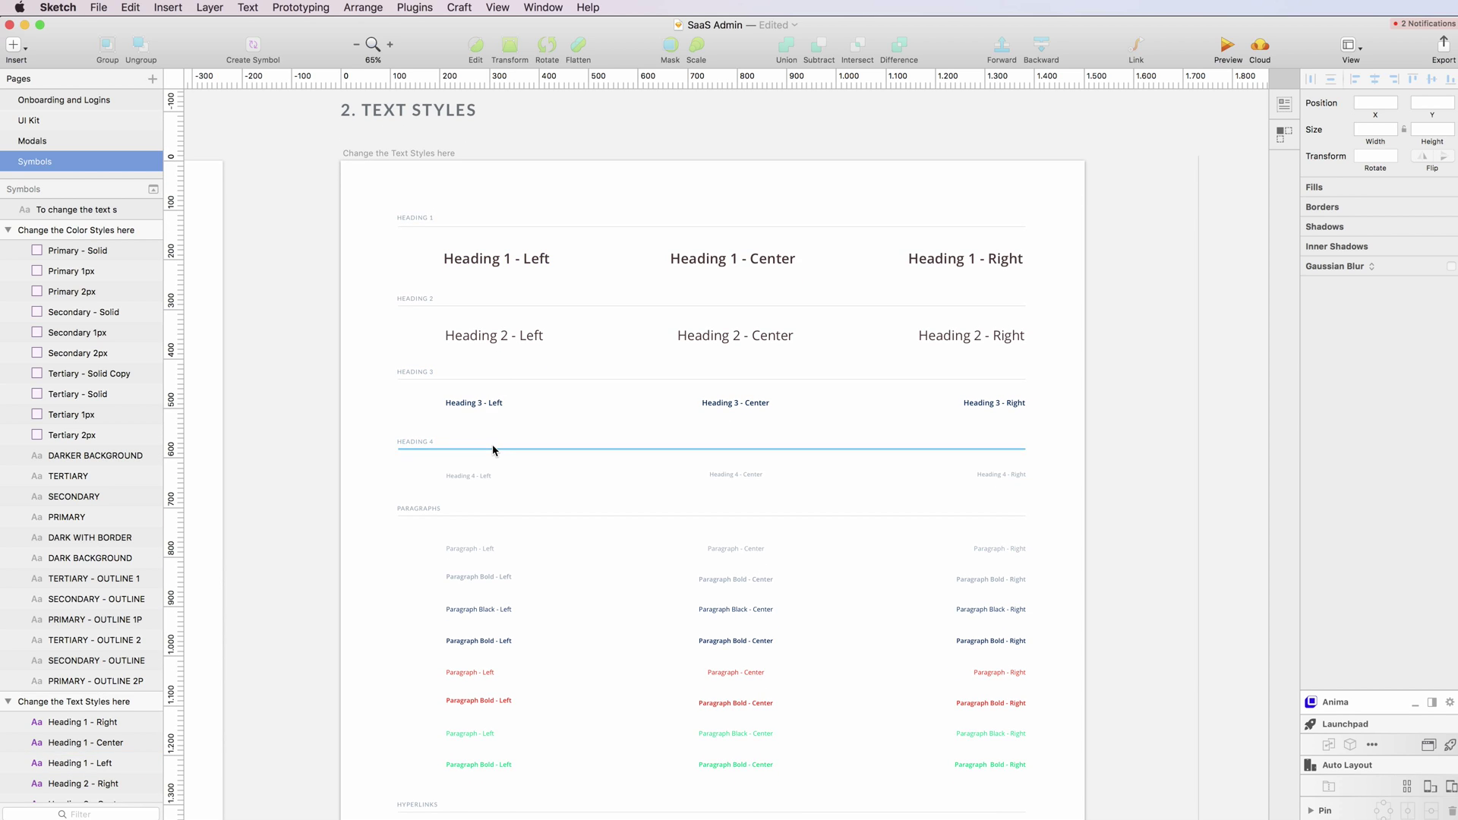
scroll(554, 580, down, 5)
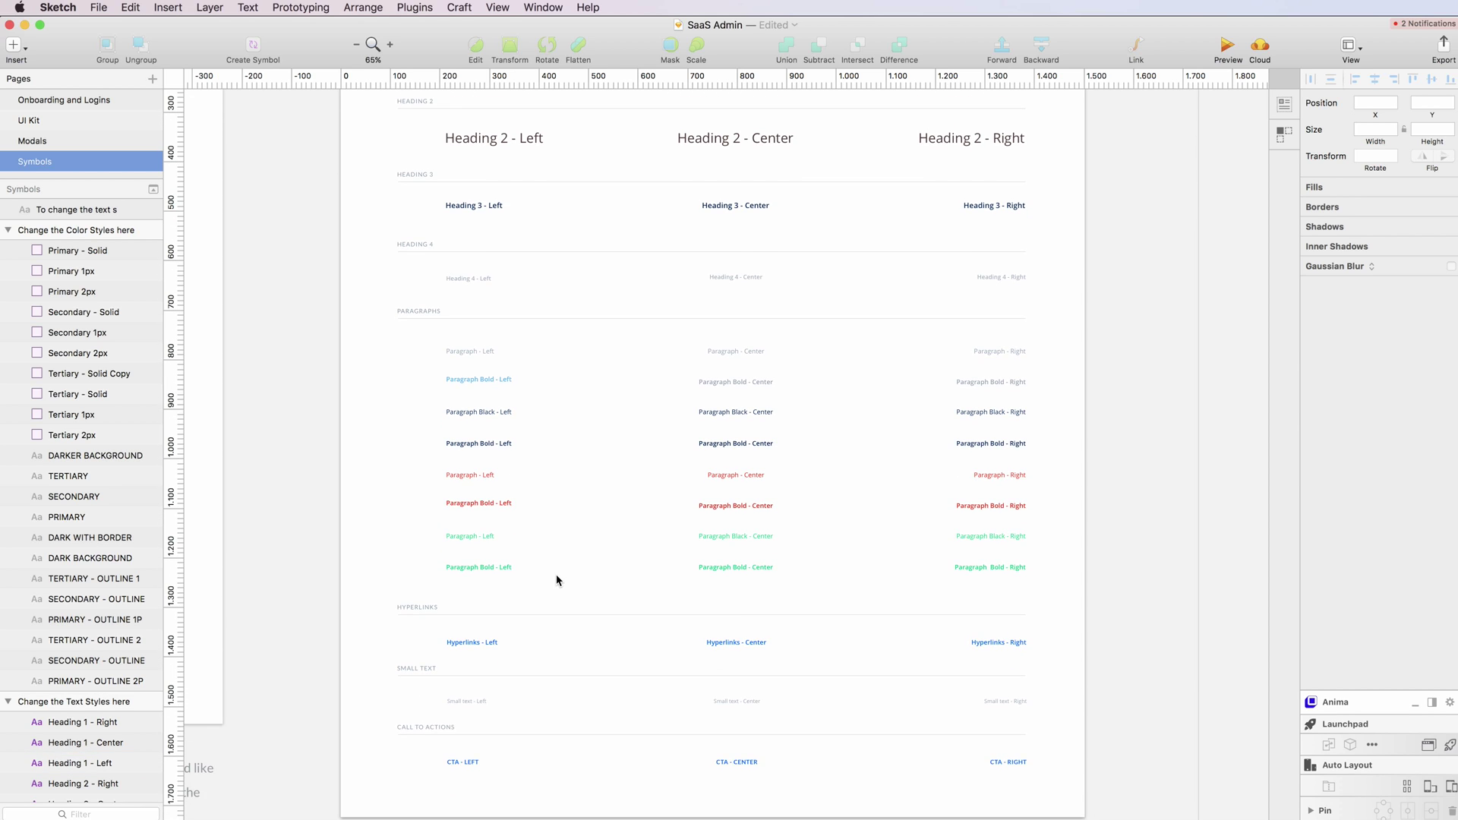
scroll(474, 336, up, 3)
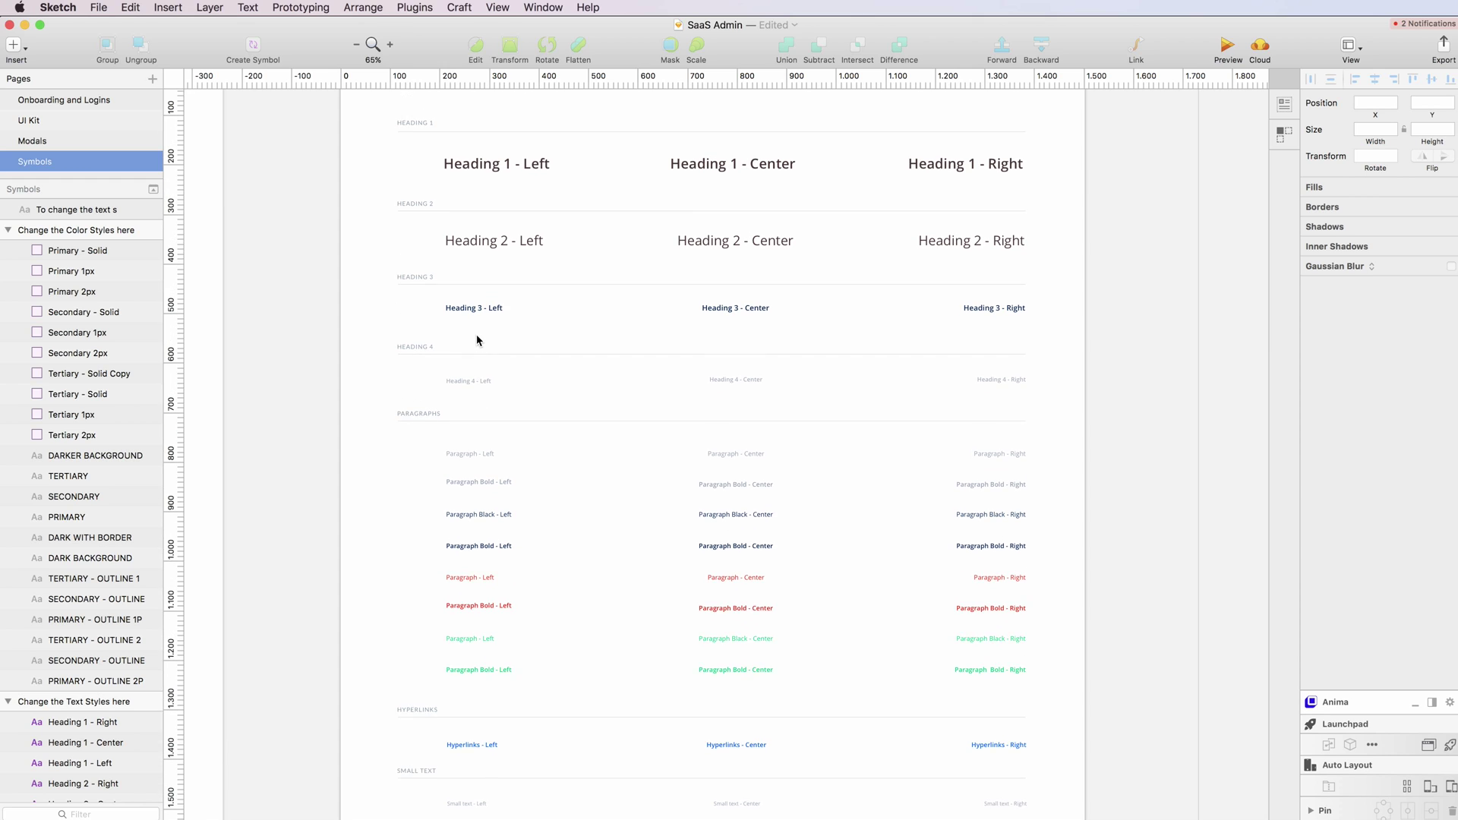
scroll(474, 336, right, 1)
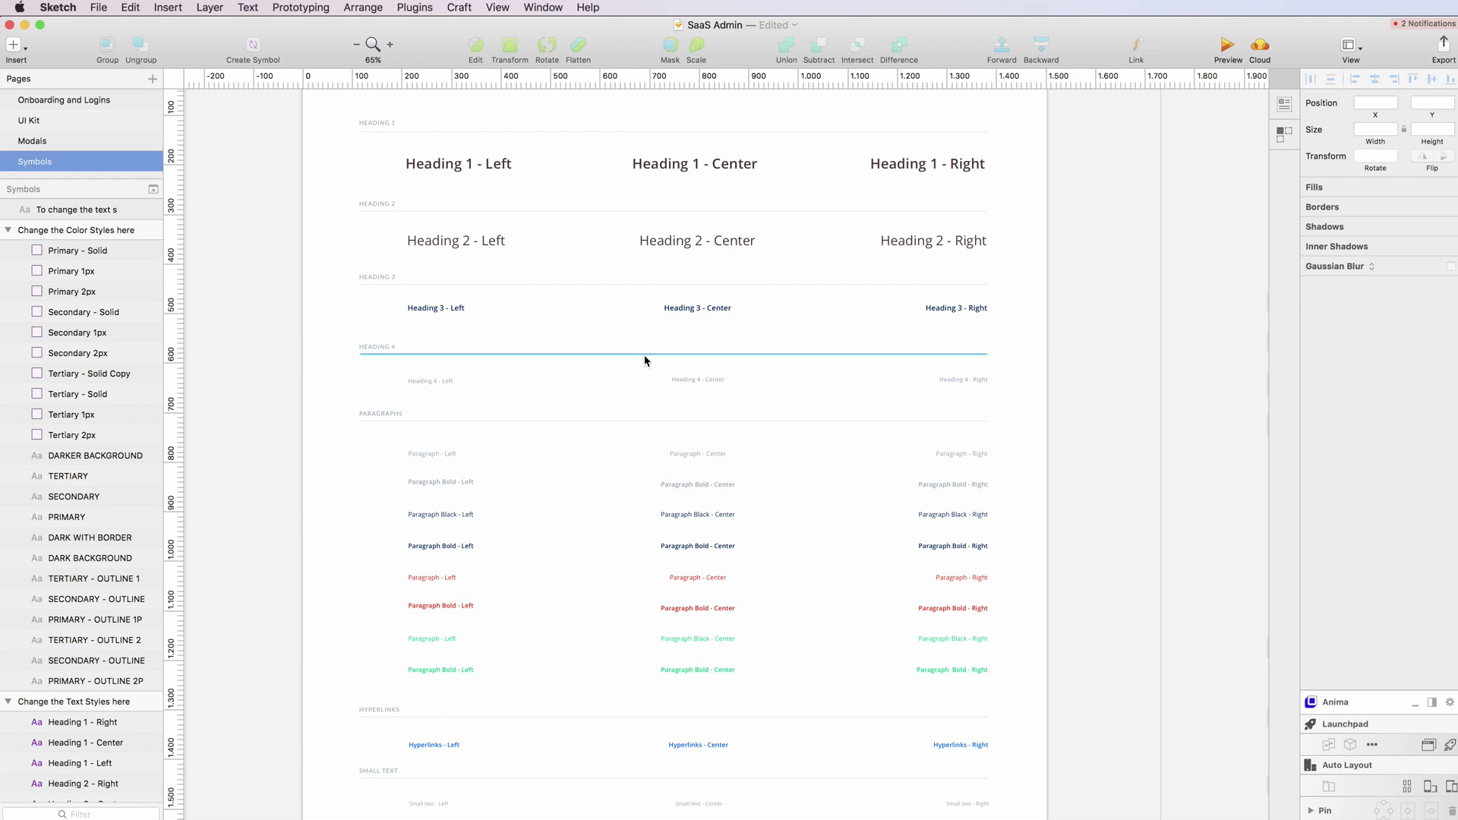
scroll(764, 481, down, 5)
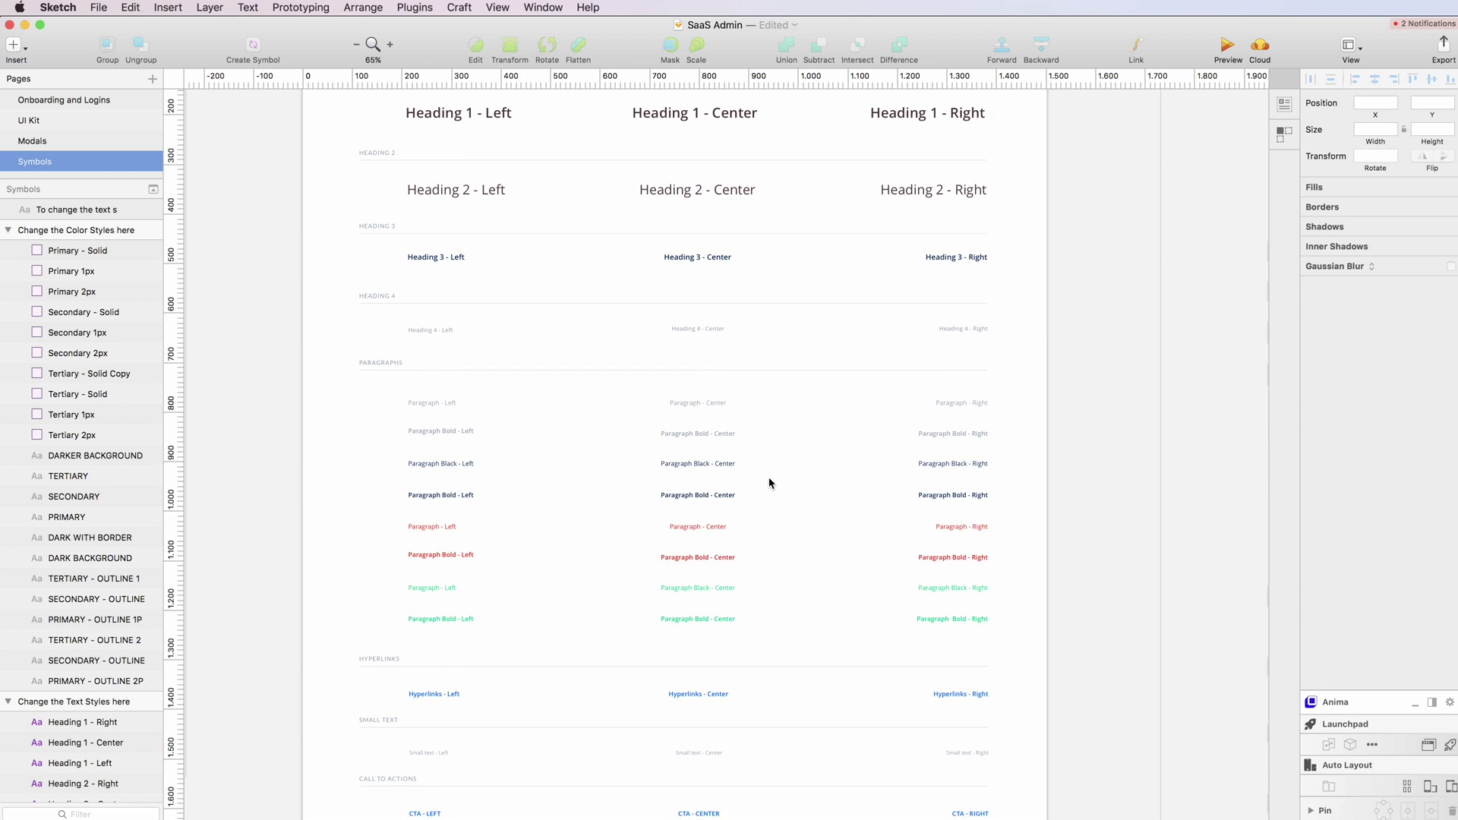
scroll(767, 483, down, 3)
scroll(769, 483, down, 3)
scroll(769, 482, right, 10)
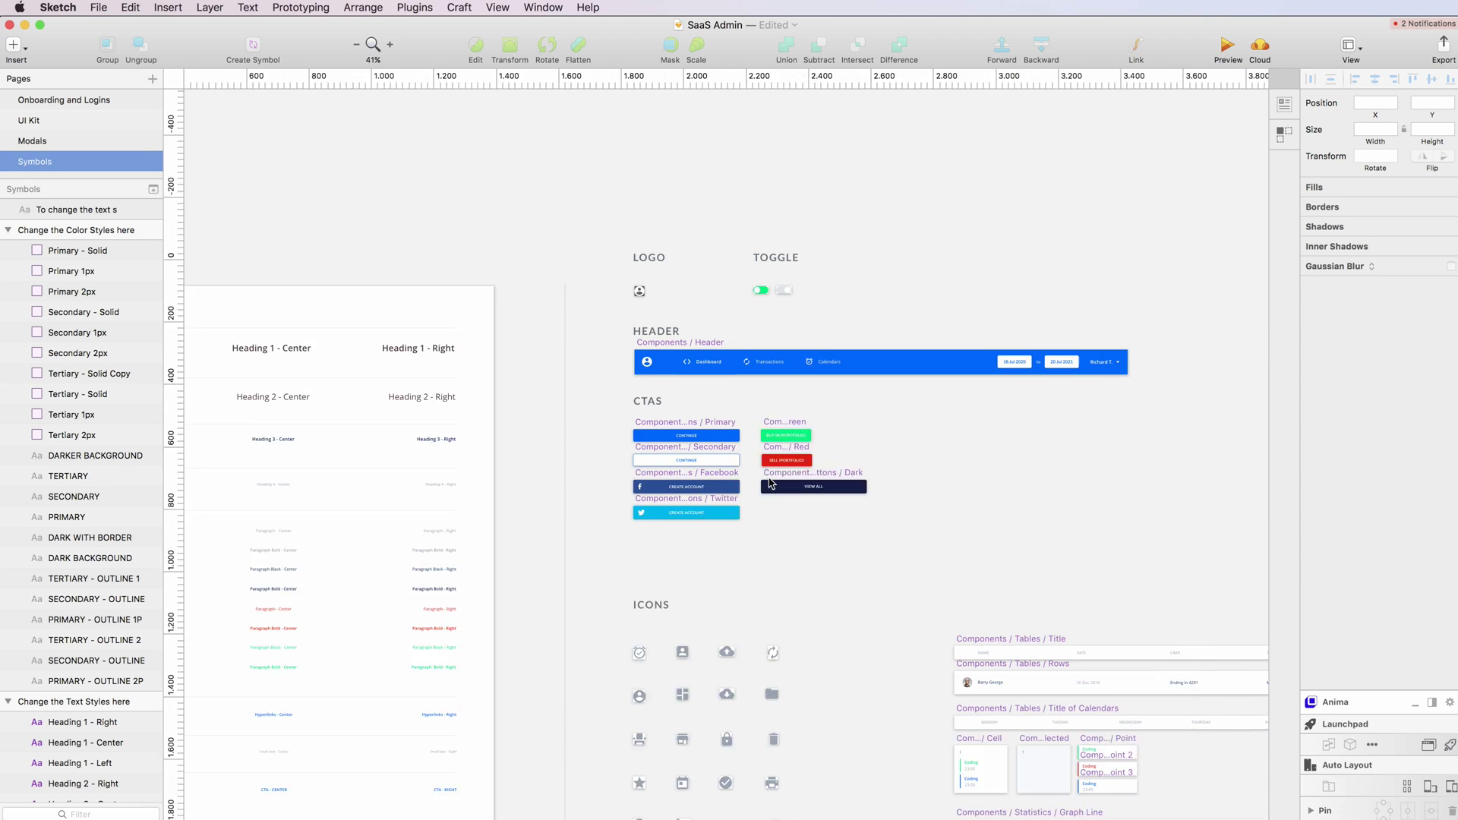
scroll(553, 383, up, 5)
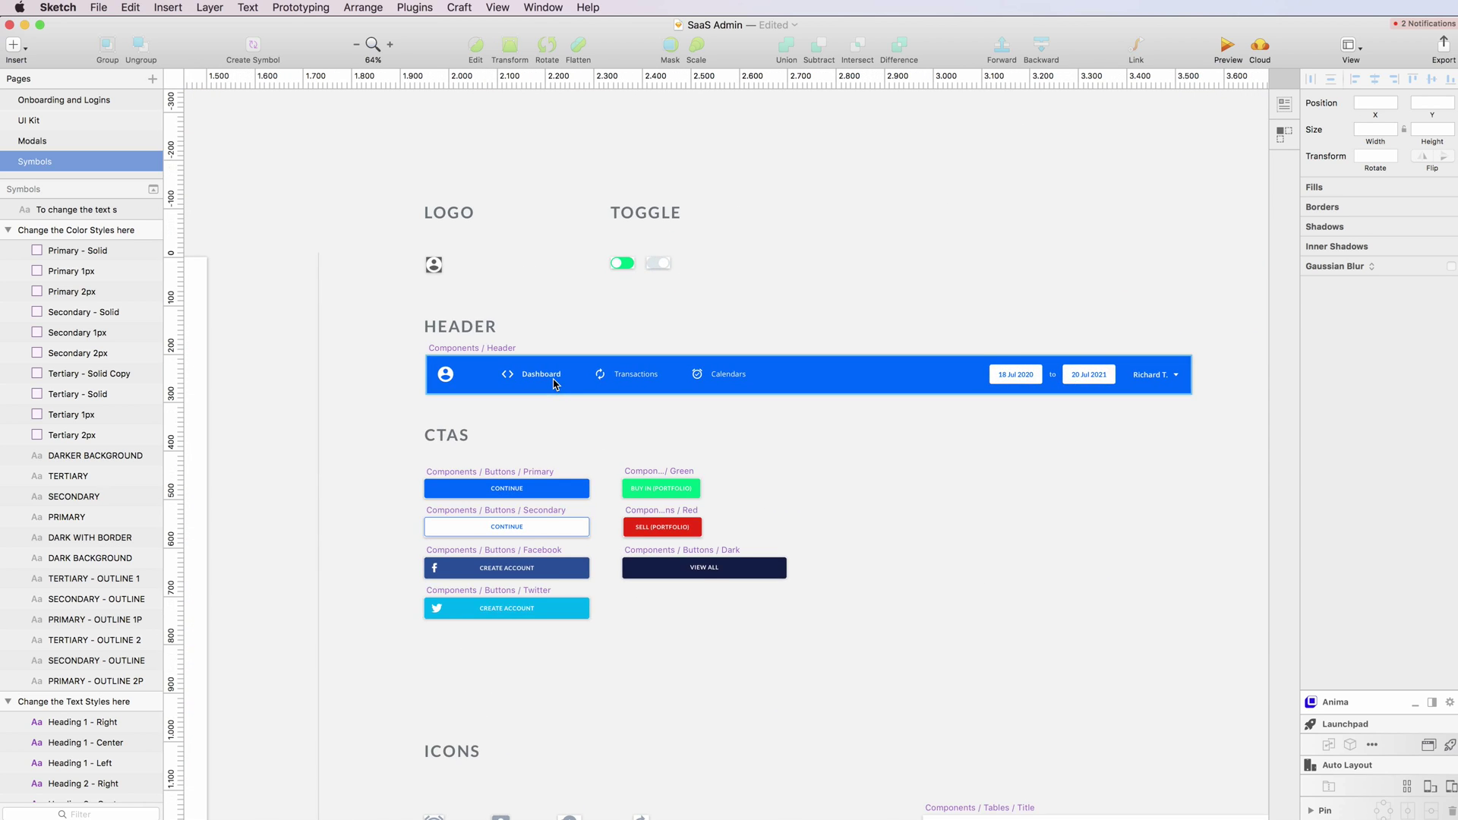
scroll(553, 384, down, 5)
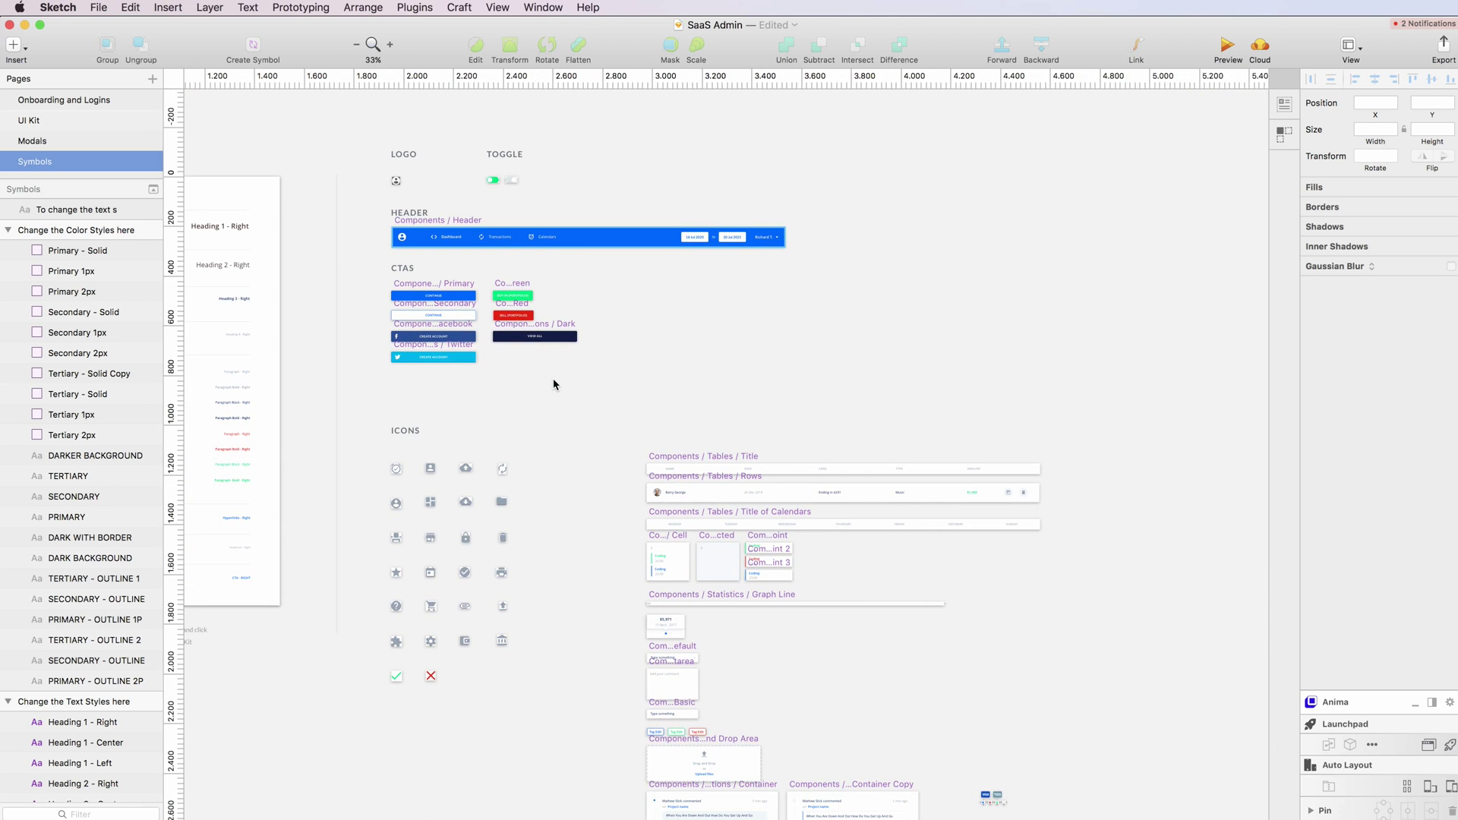
scroll(552, 384, right, 2)
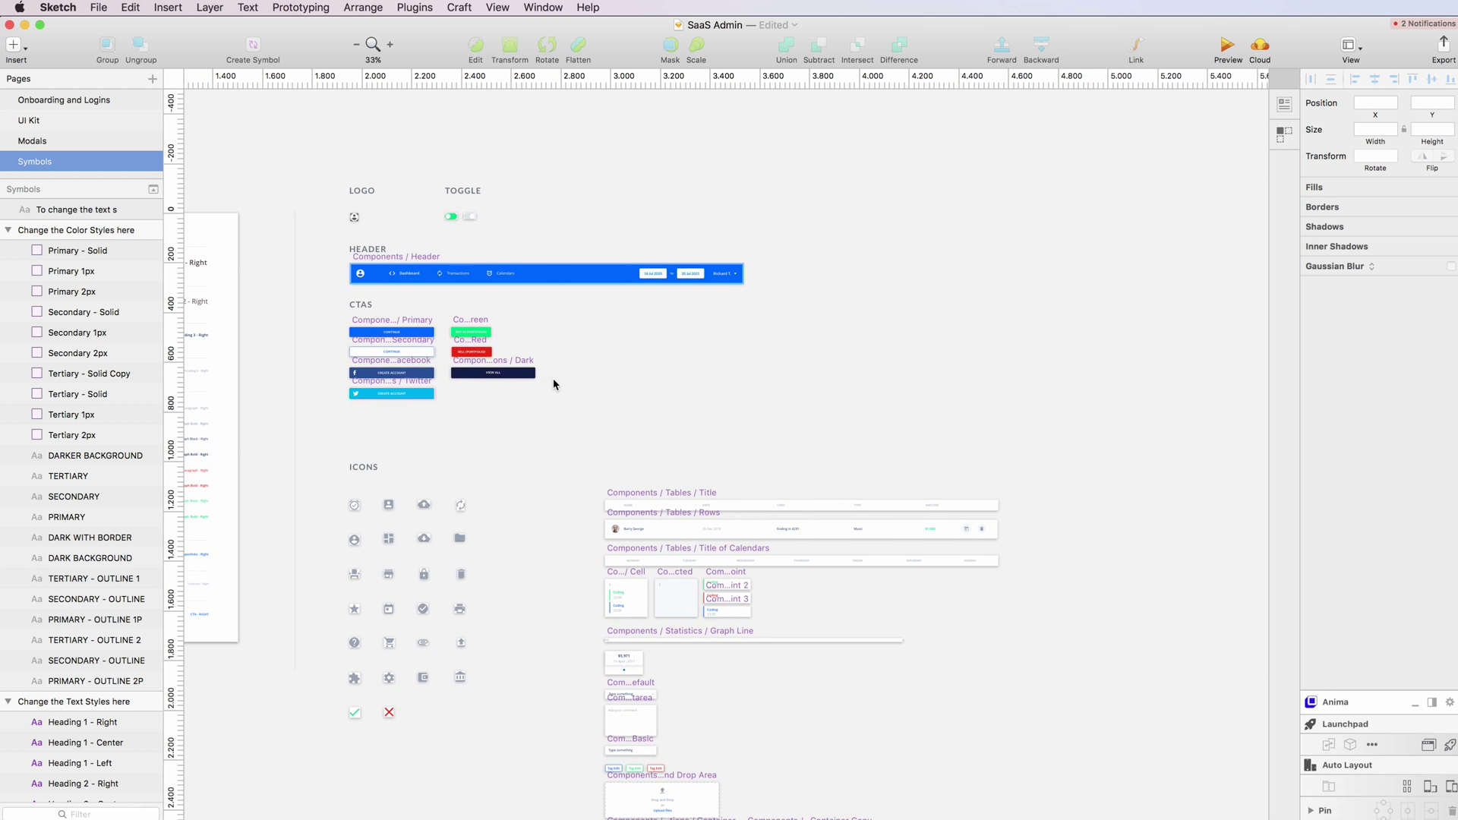
scroll(553, 383, down, 8)
scroll(553, 383, up, 10)
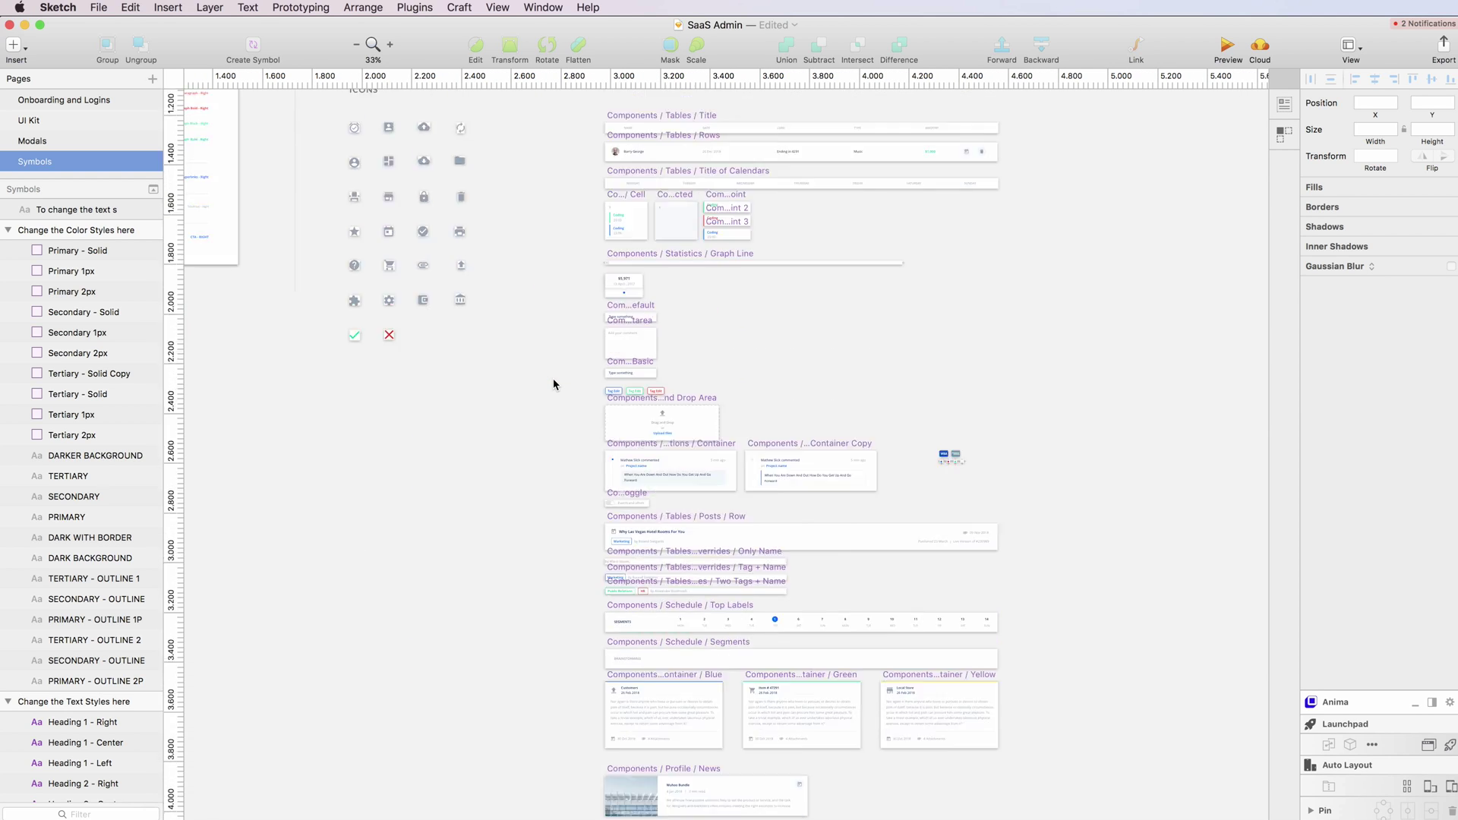
scroll(545, 380, up, 4)
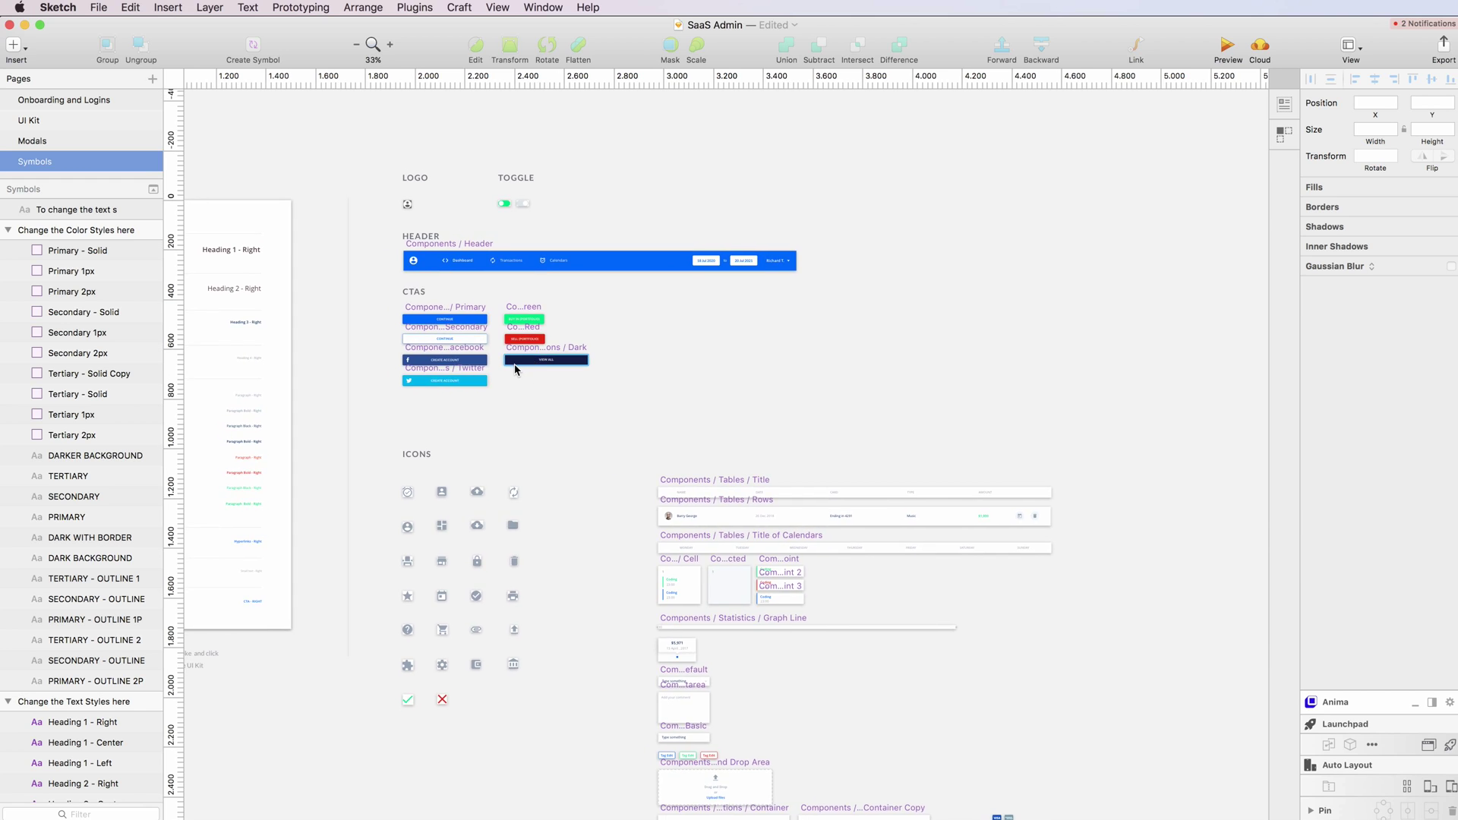
scroll(514, 368, down, 5)
scroll(514, 369, left, 2)
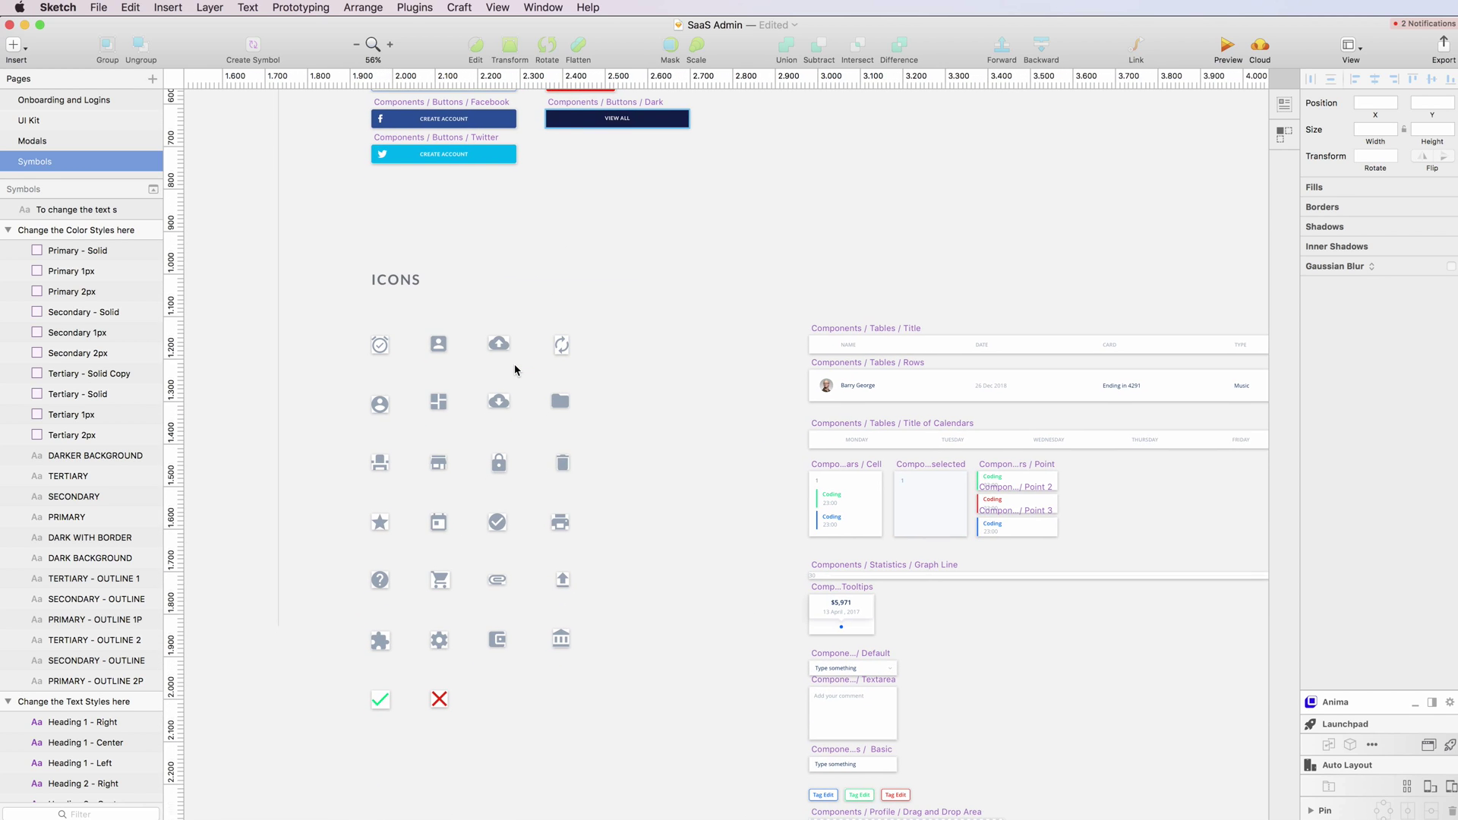
scroll(514, 370, up, 7)
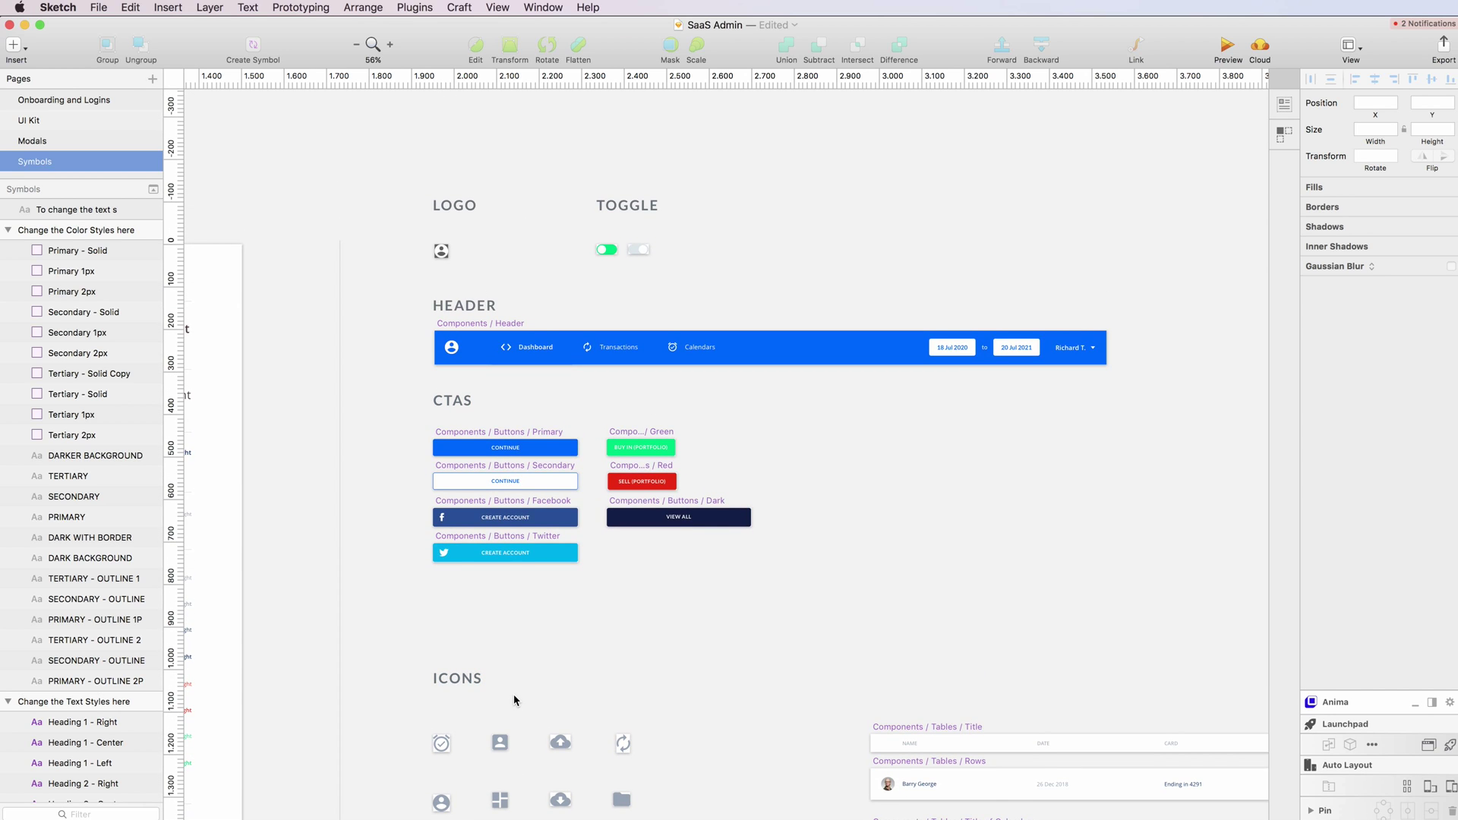
scroll(514, 695, down, 3)
scroll(514, 695, down, 3)
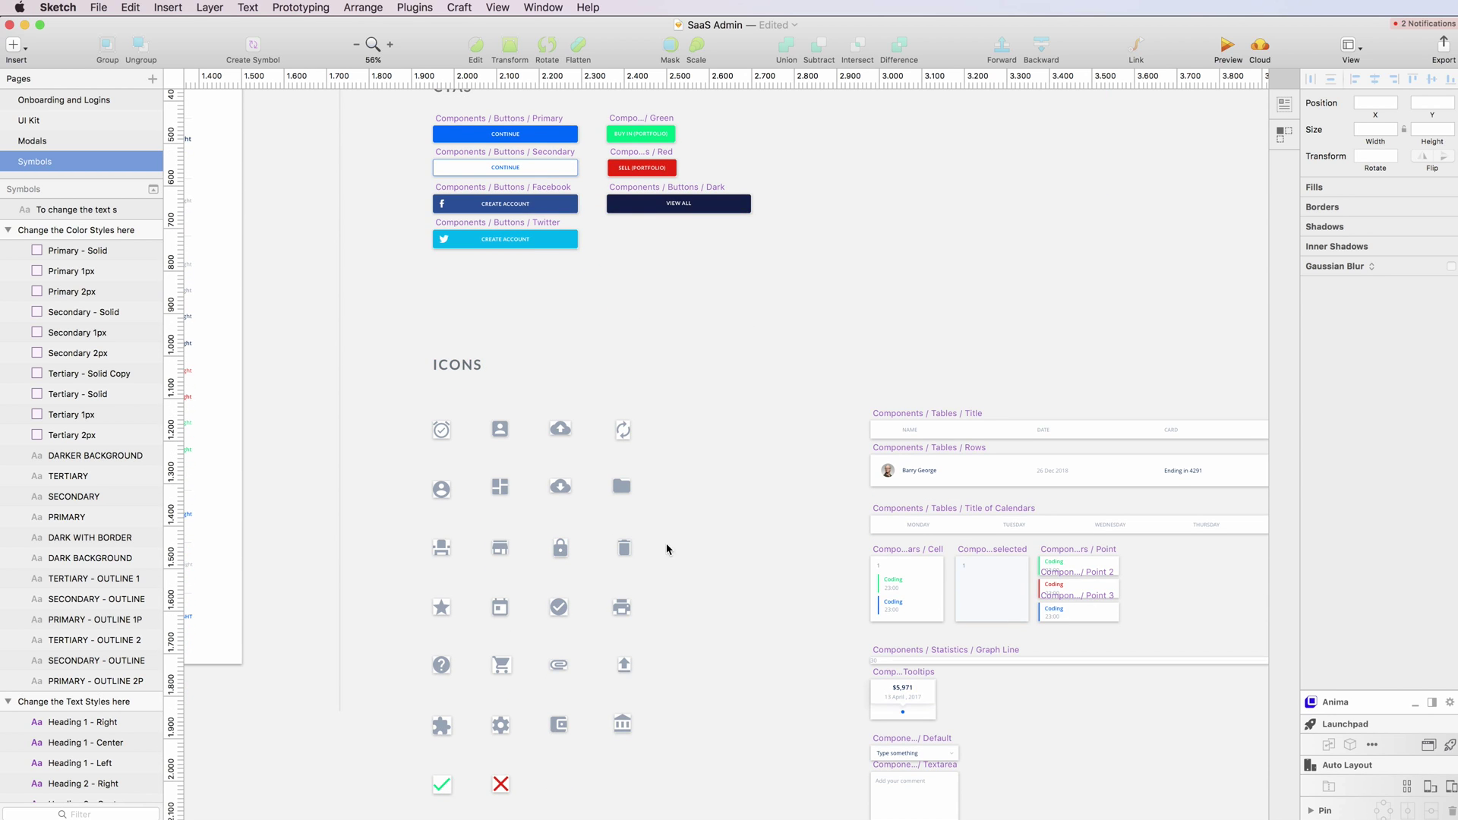
scroll(668, 542, up, 6)
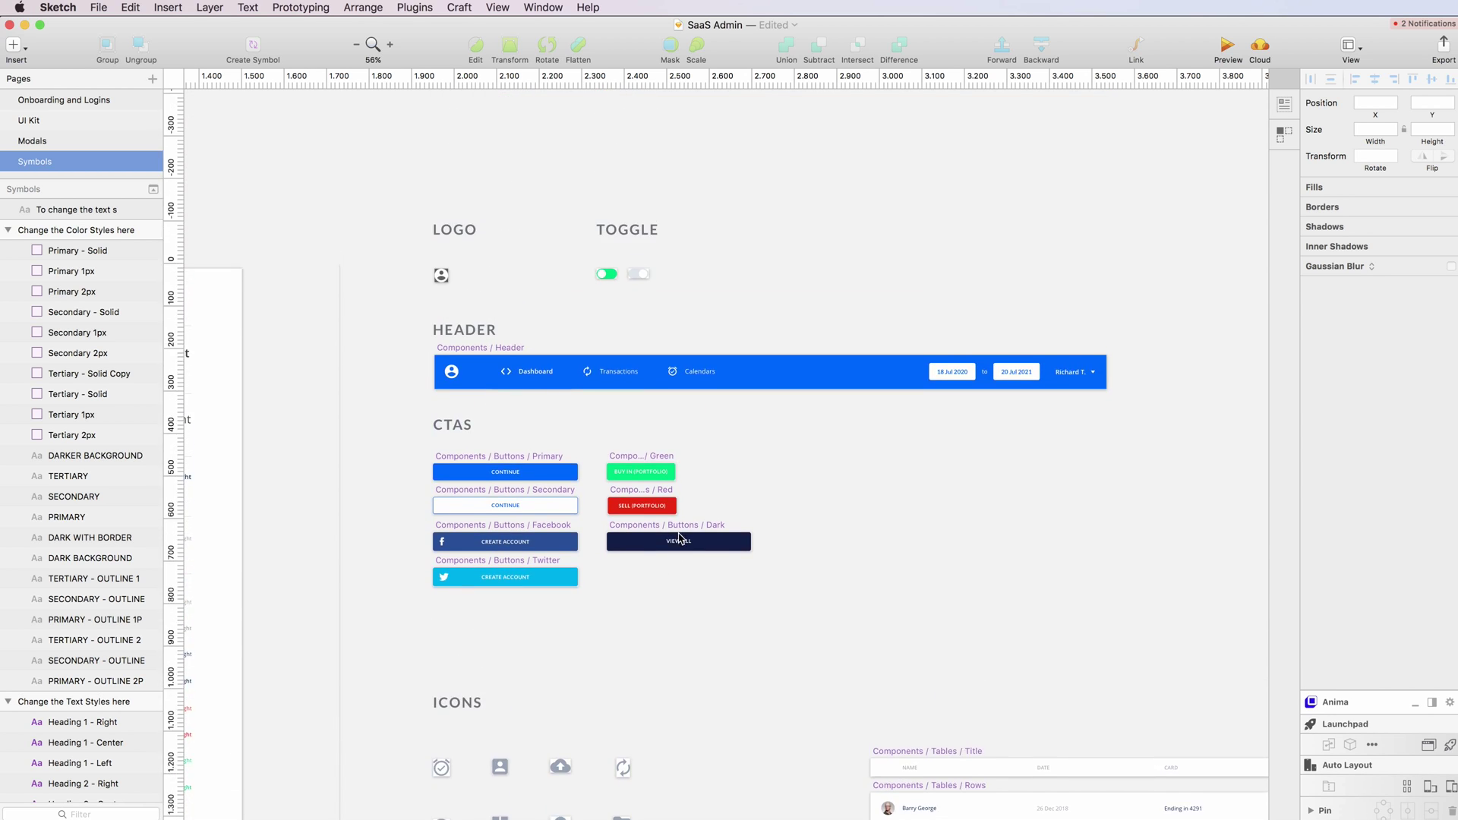
scroll(678, 537, up, 1)
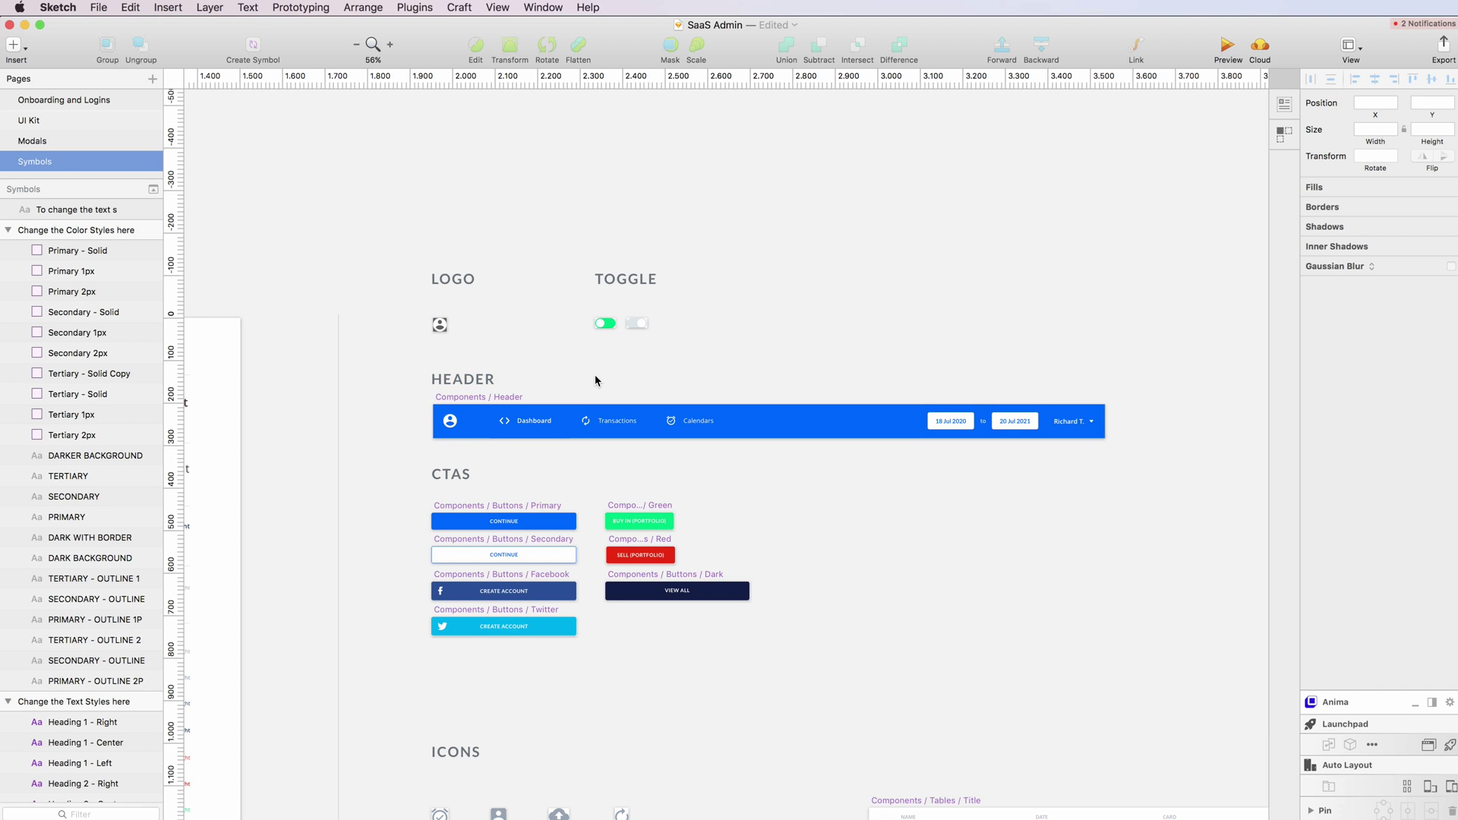
scroll(595, 380, down, 10)
scroll(595, 379, right, 10)
scroll(594, 375, down, 10)
scroll(595, 375, right, 2)
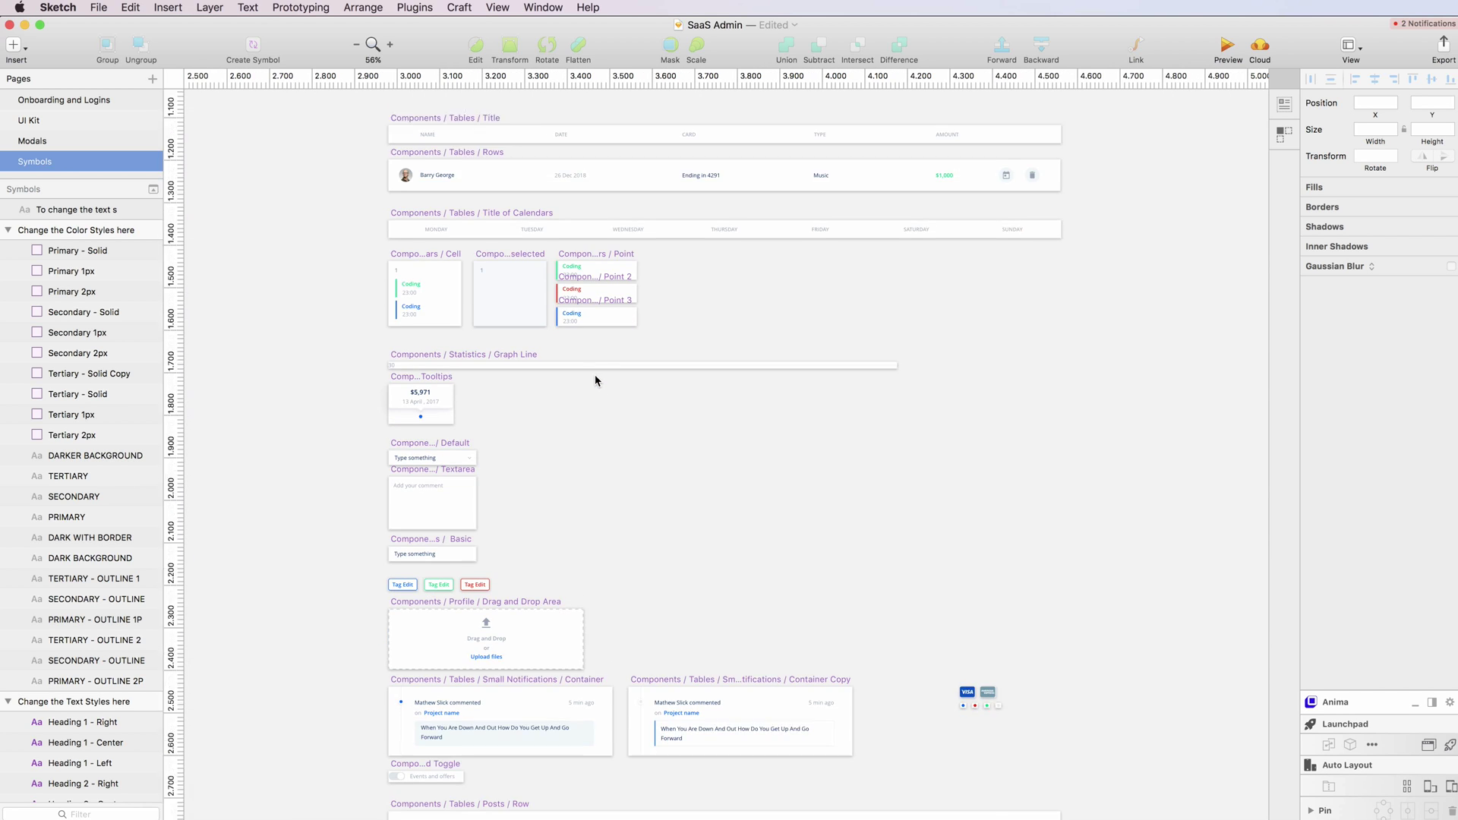
scroll(594, 375, down, 5)
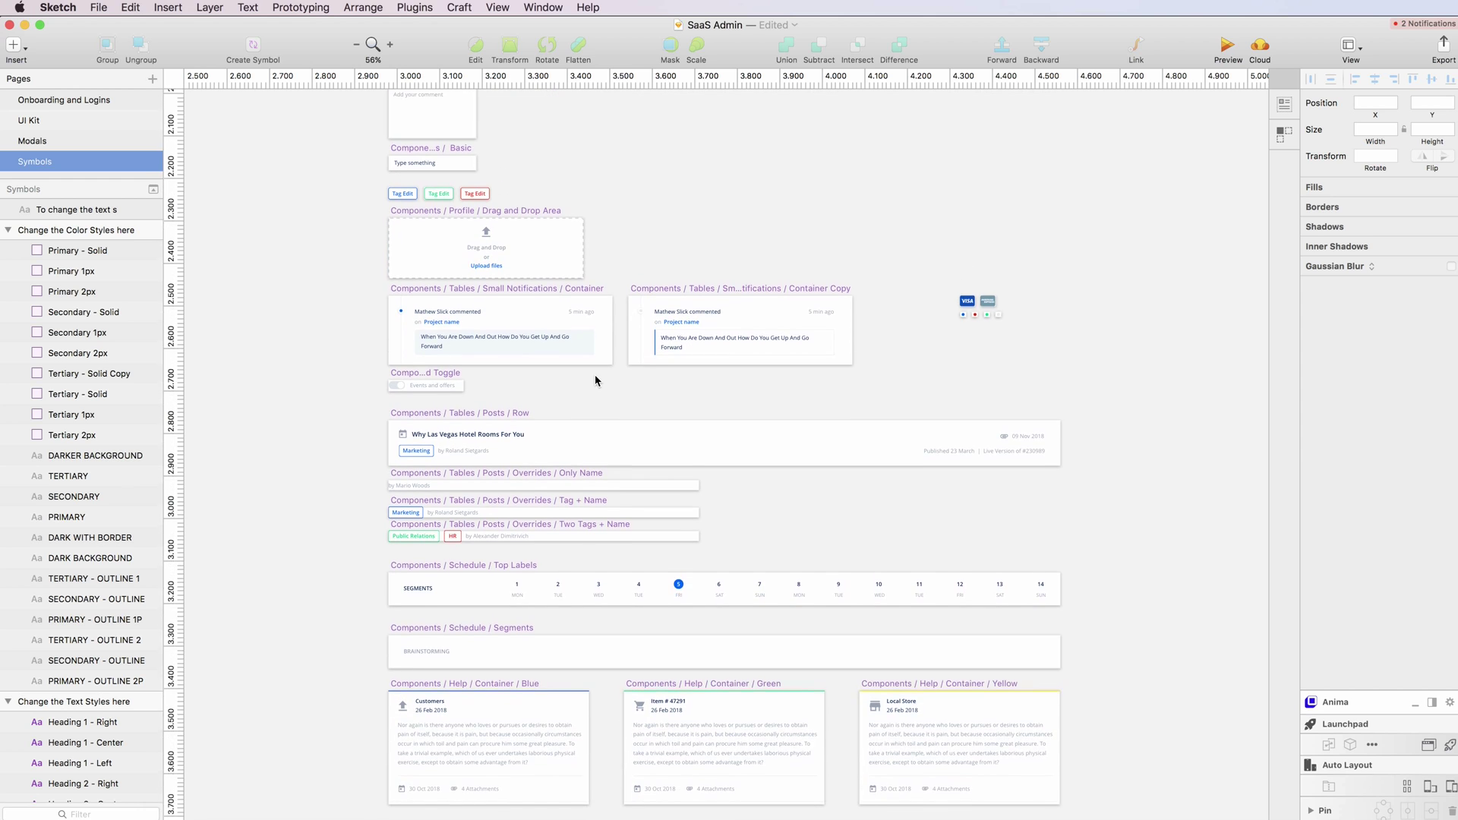
scroll(595, 375, down, 5)
scroll(594, 375, down, 7)
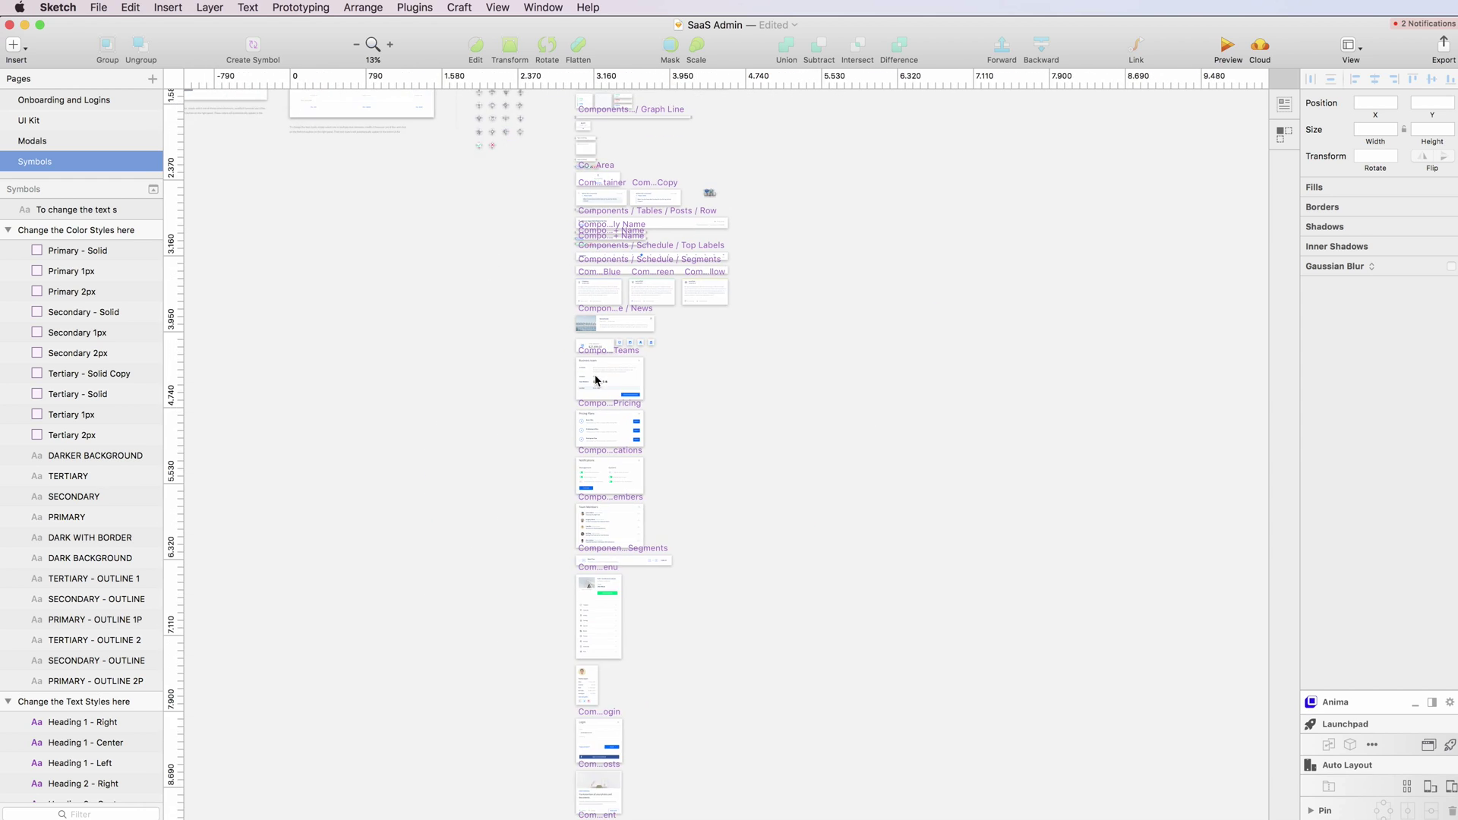
scroll(594, 375, up, 6)
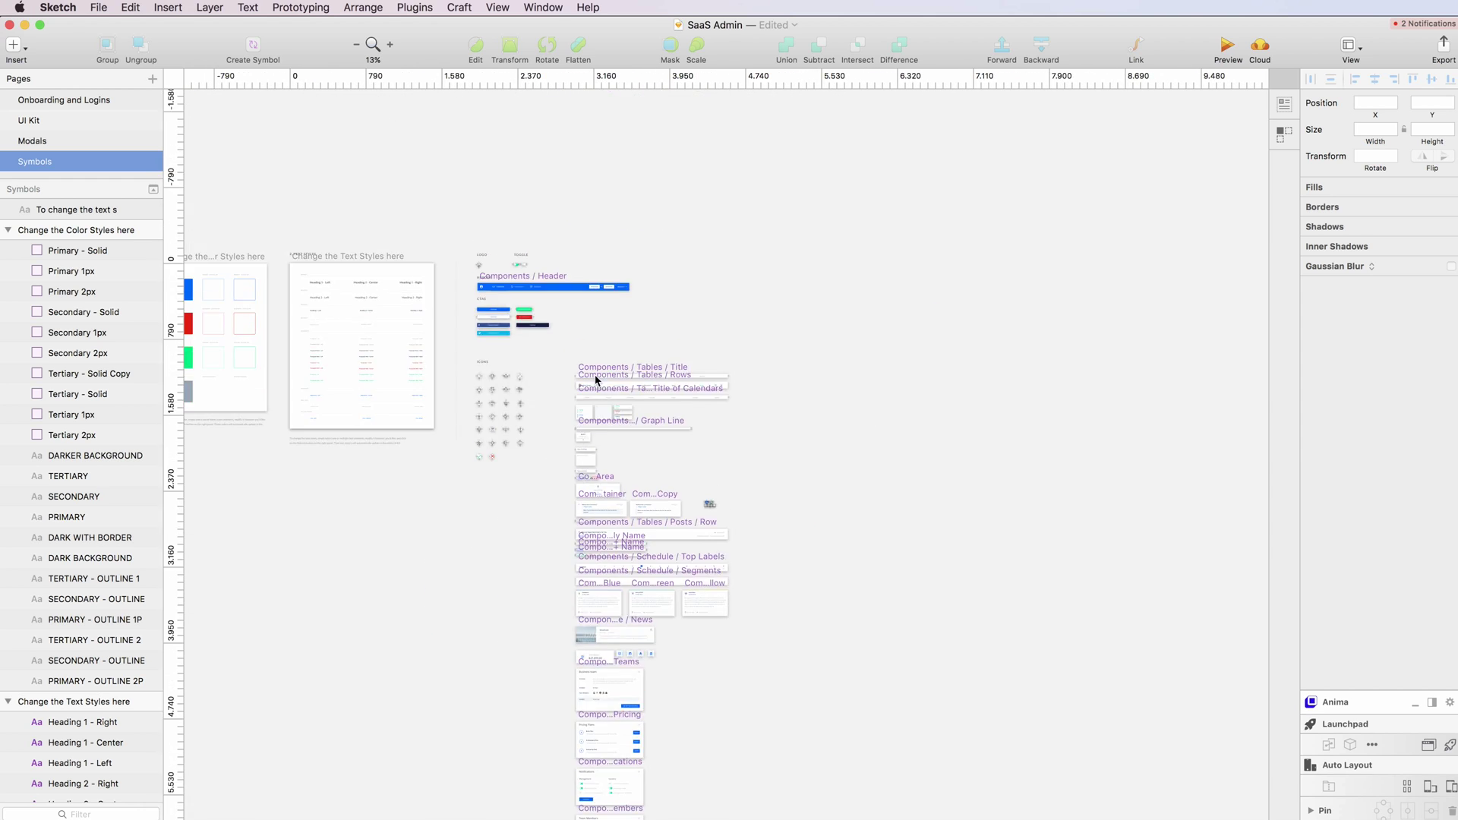
scroll(595, 375, left, 10)
scroll(595, 375, up, 3)
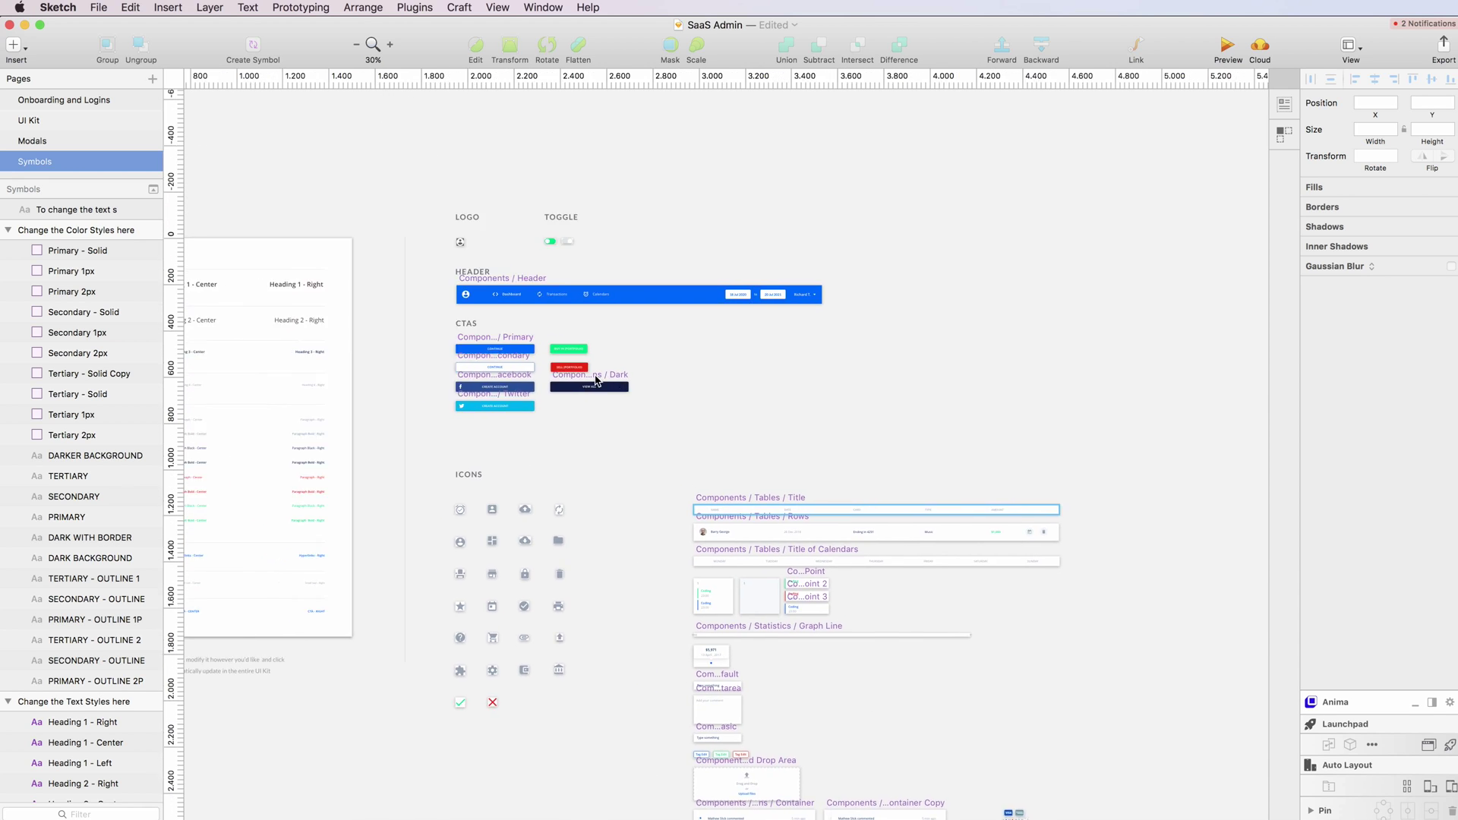
scroll(595, 379, left, 2)
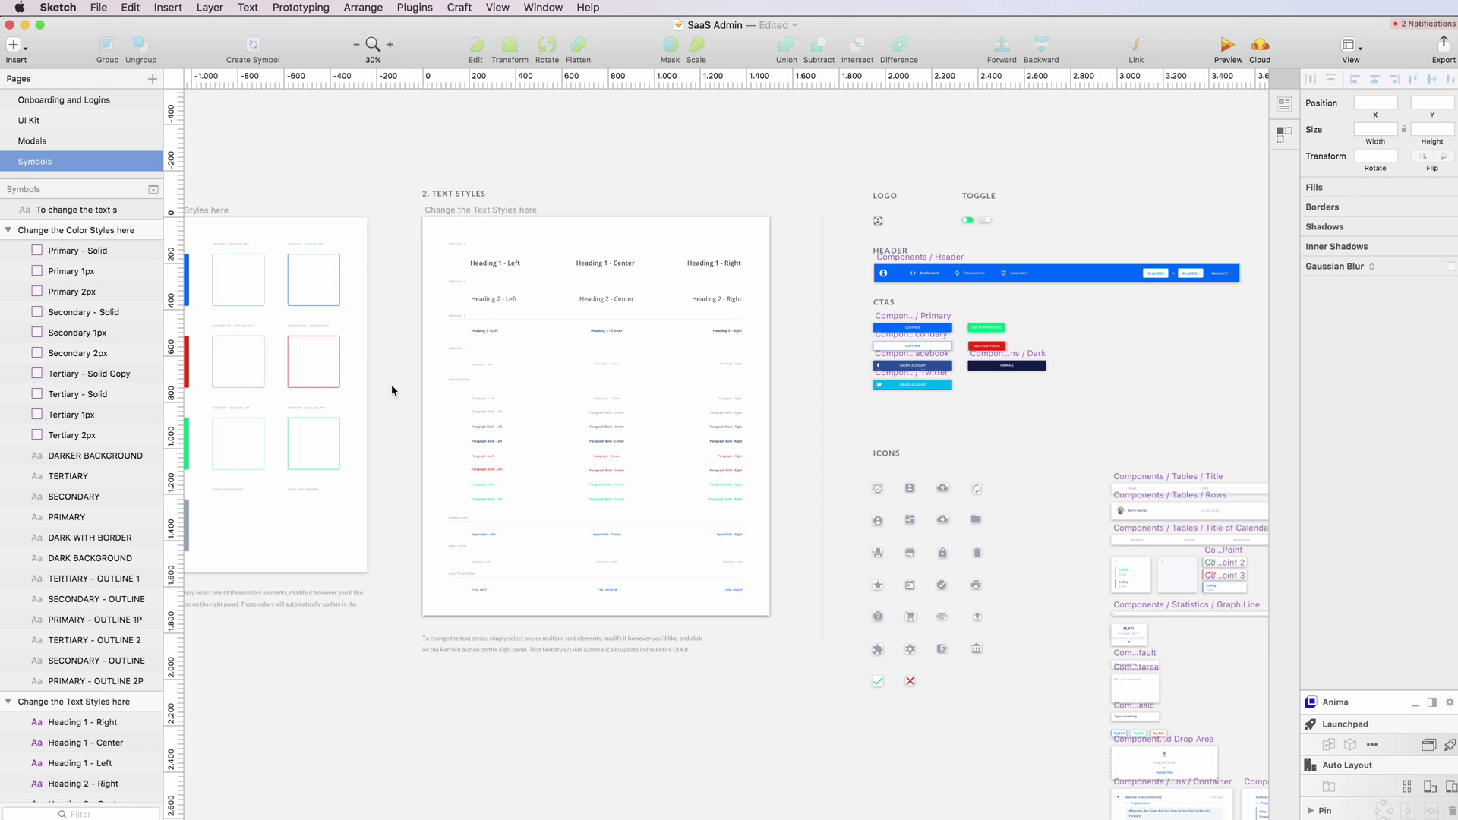
scroll(391, 384, left, 5)
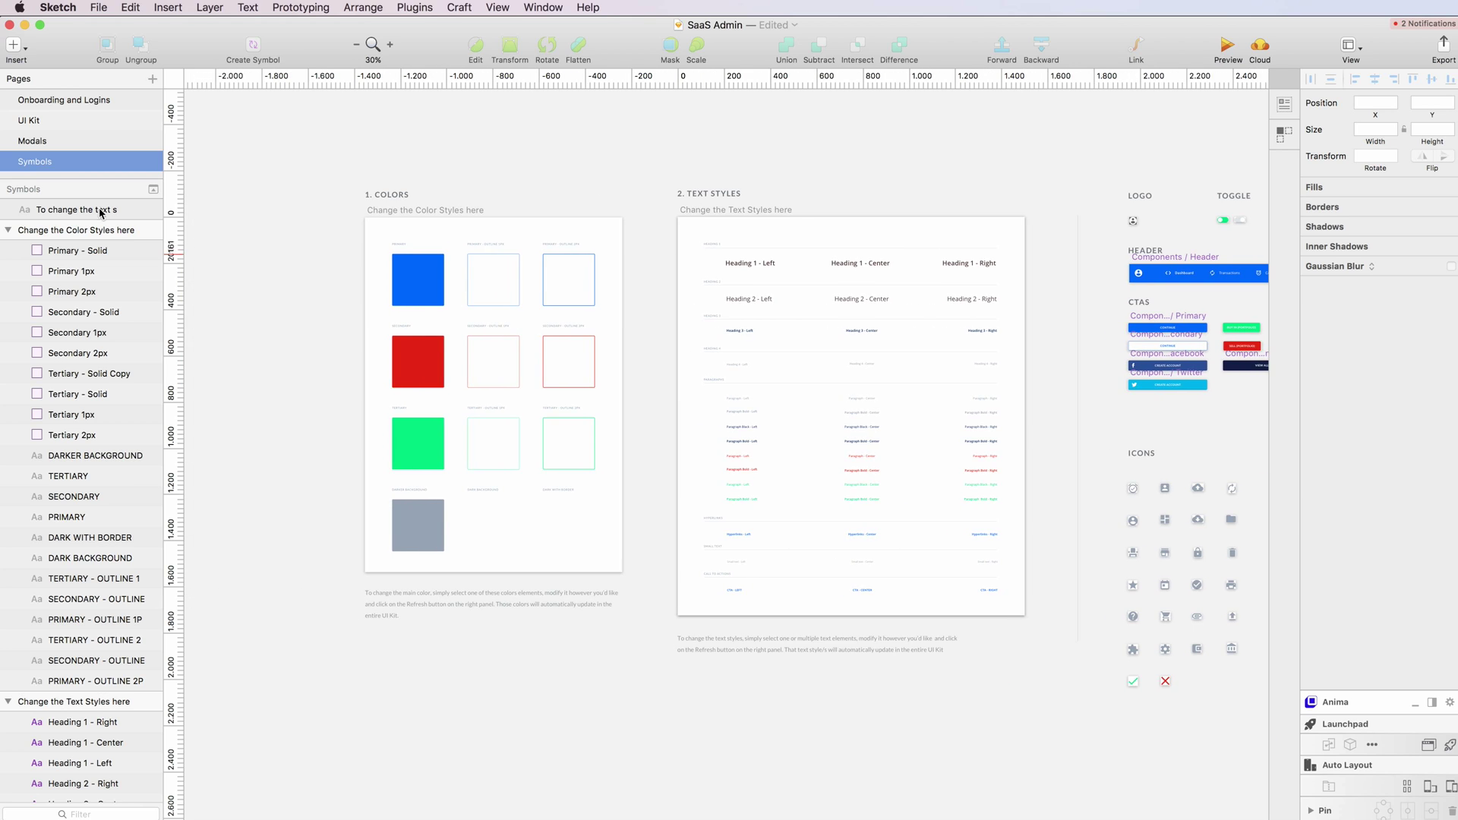
- Open the UI Kit page and zoom to see all 24 dashboard artboards in four rows
click(30, 122)
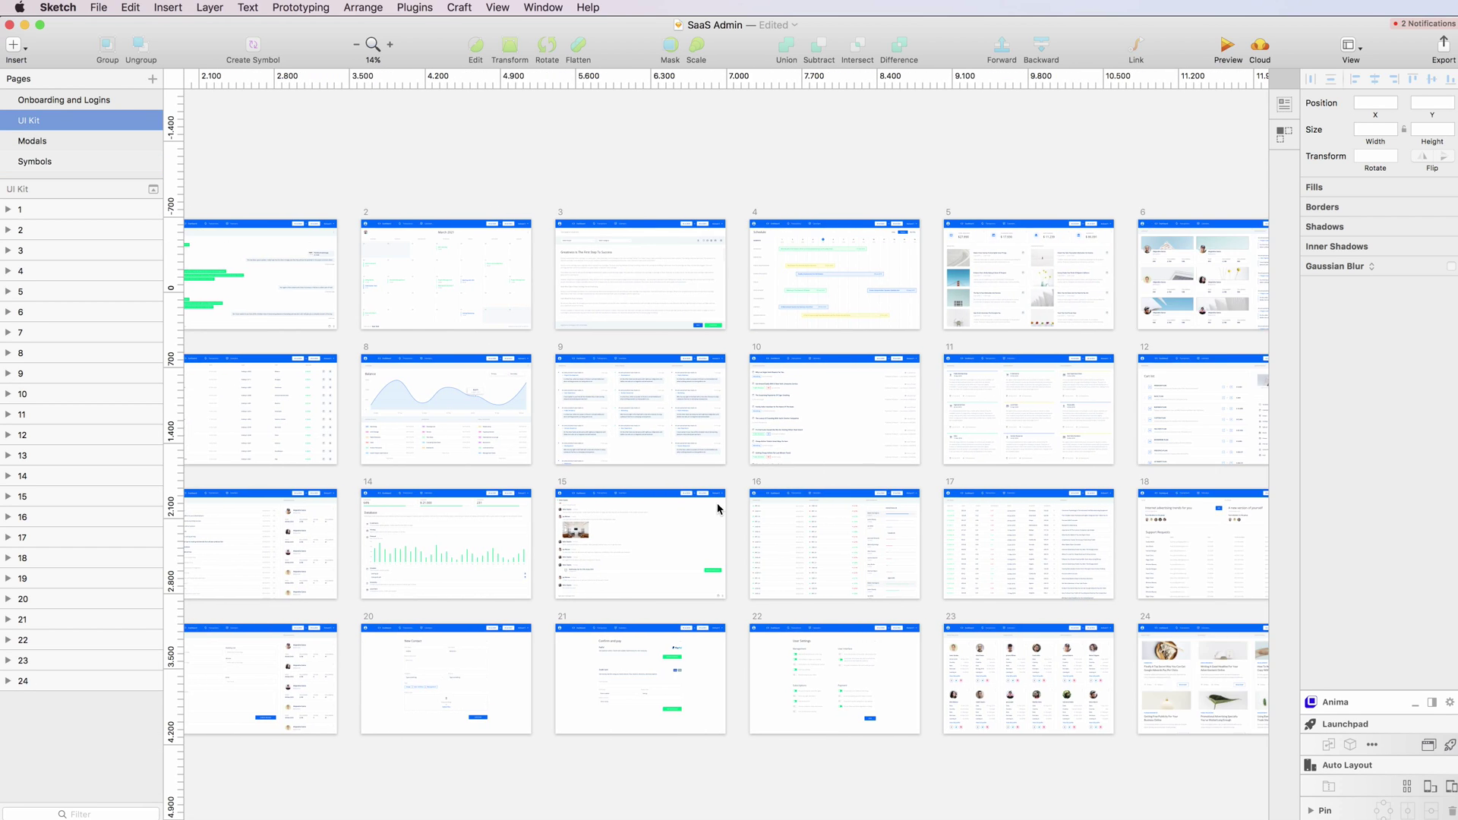
scroll(719, 509, down, 3)
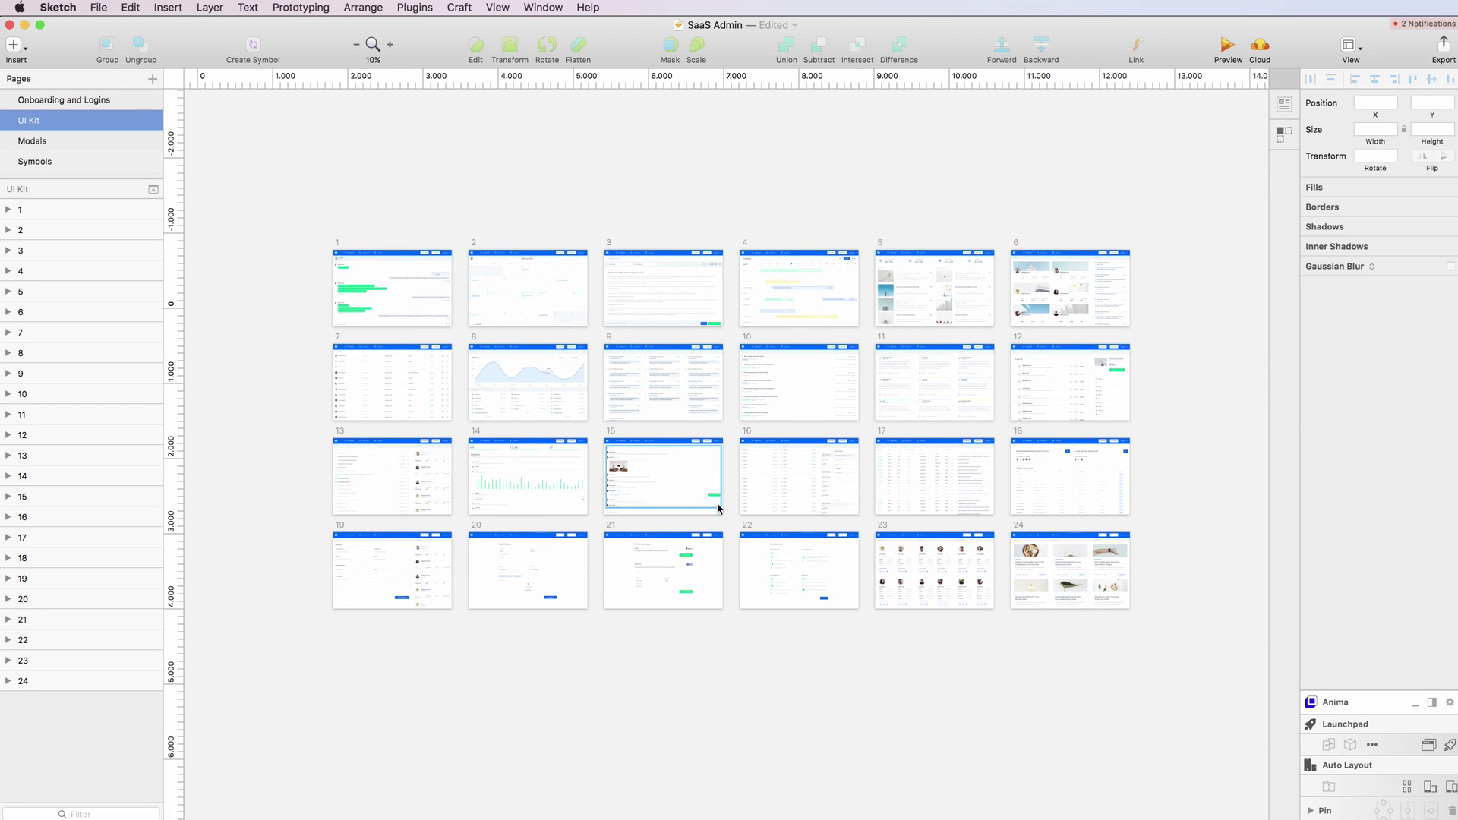
scroll(718, 509, up, 2)
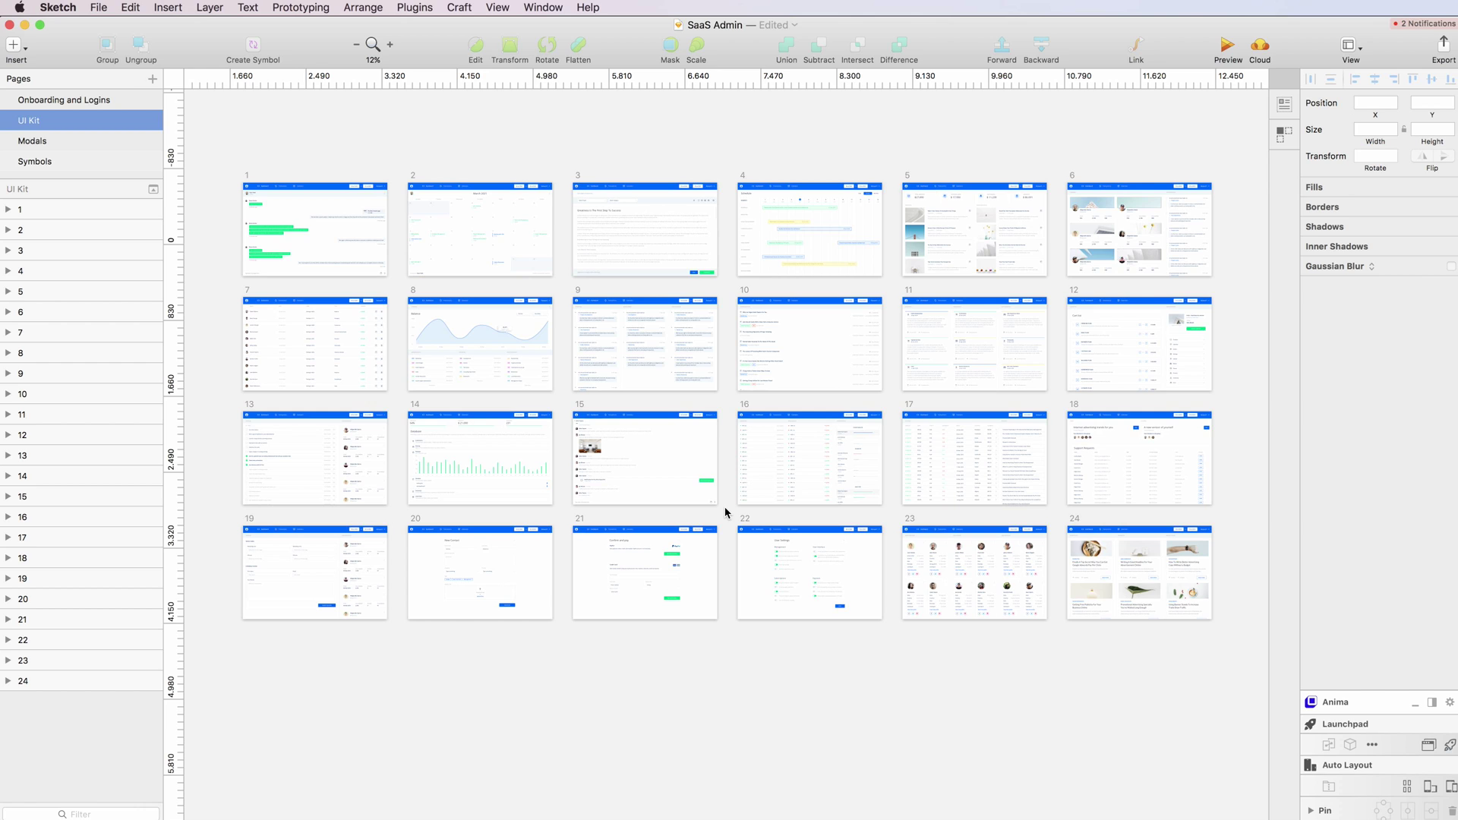
scroll(726, 512, up, 2)
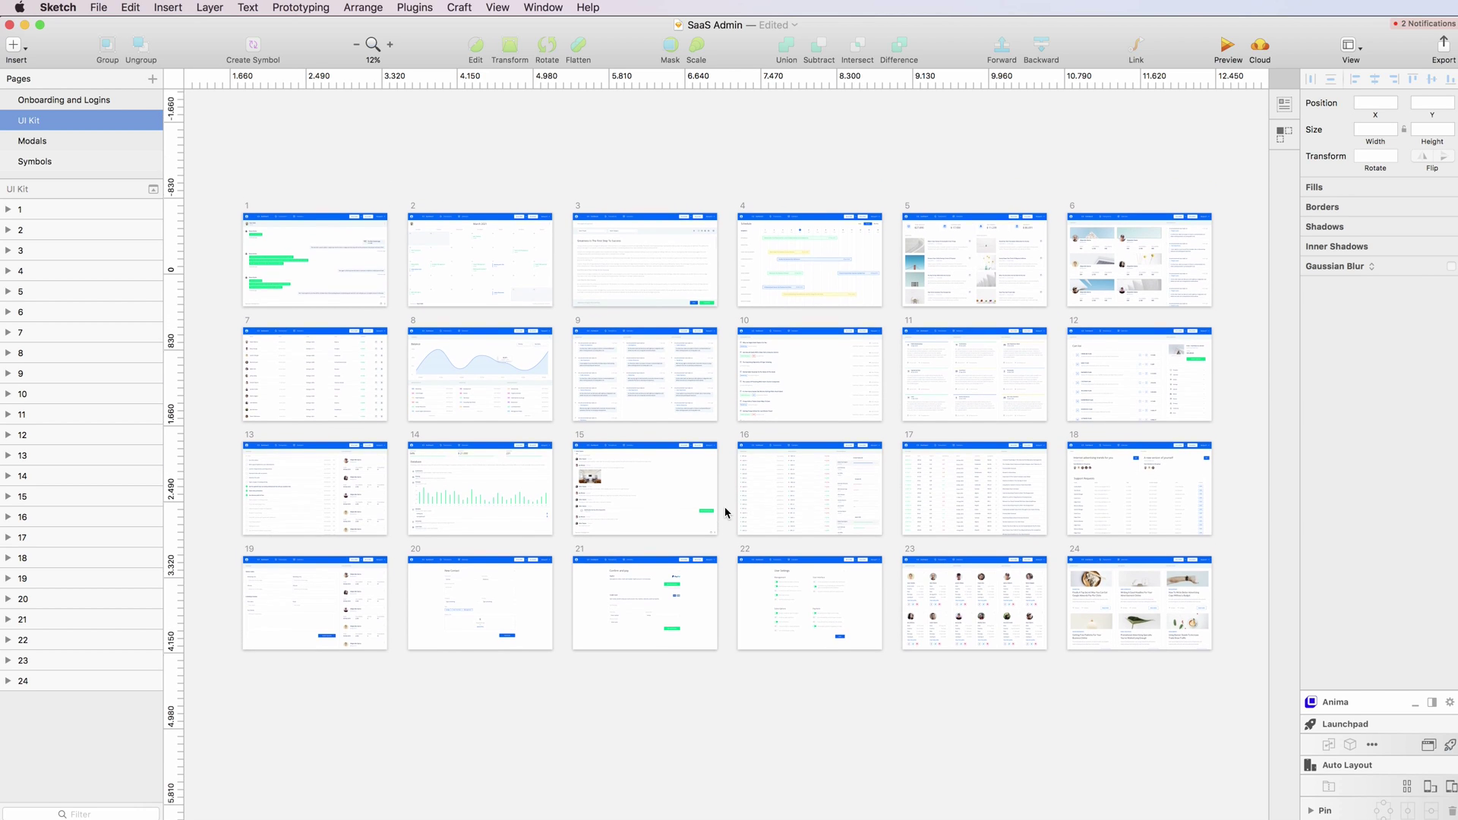